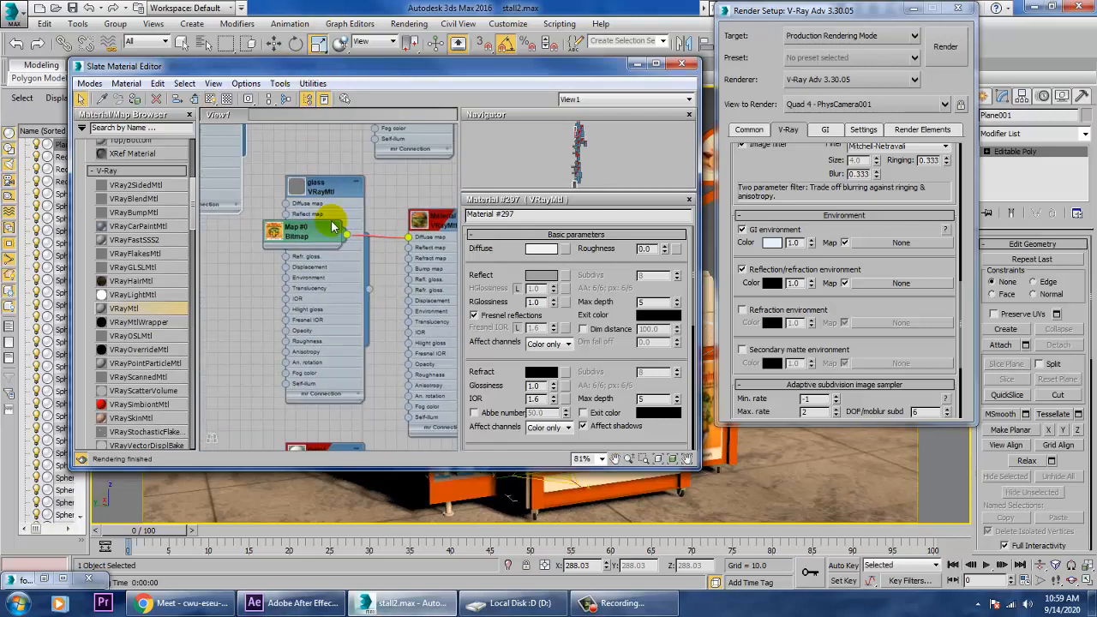
Open the parameters of the orange VRayMtl node, Material #178
{"action": "scroll", "coordinate": [360, 328], "scroll_direction": "down", "scroll_amount": 3}
{"action": "middle_click_drag", "start_coordinate": [403, 400], "coordinate": [364, 161]}
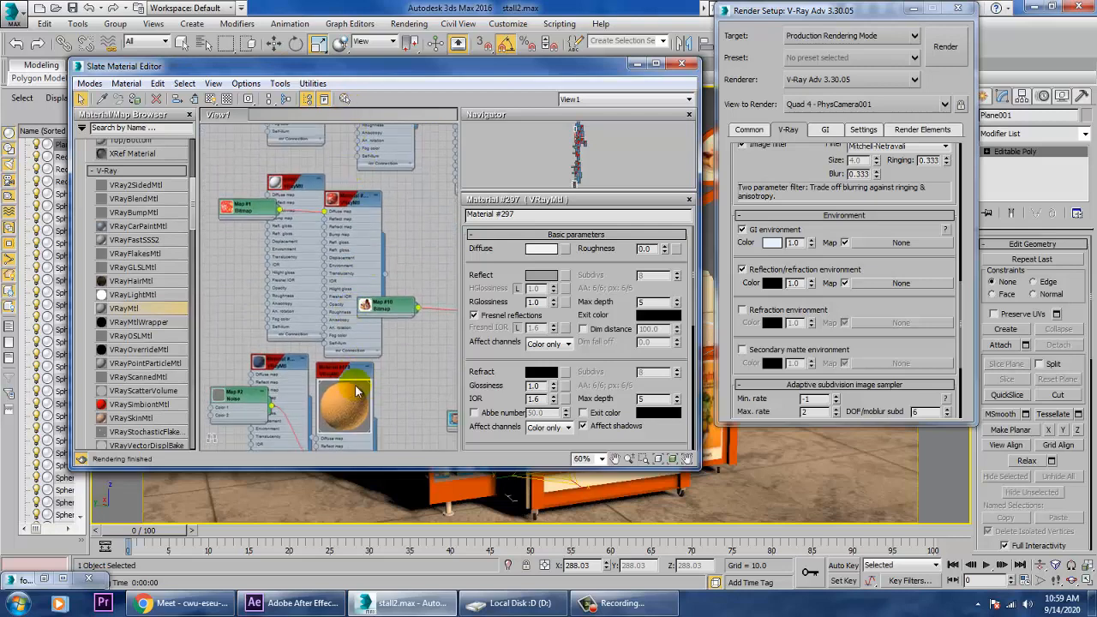
{"action": "double_click", "coordinate": [339, 374]}
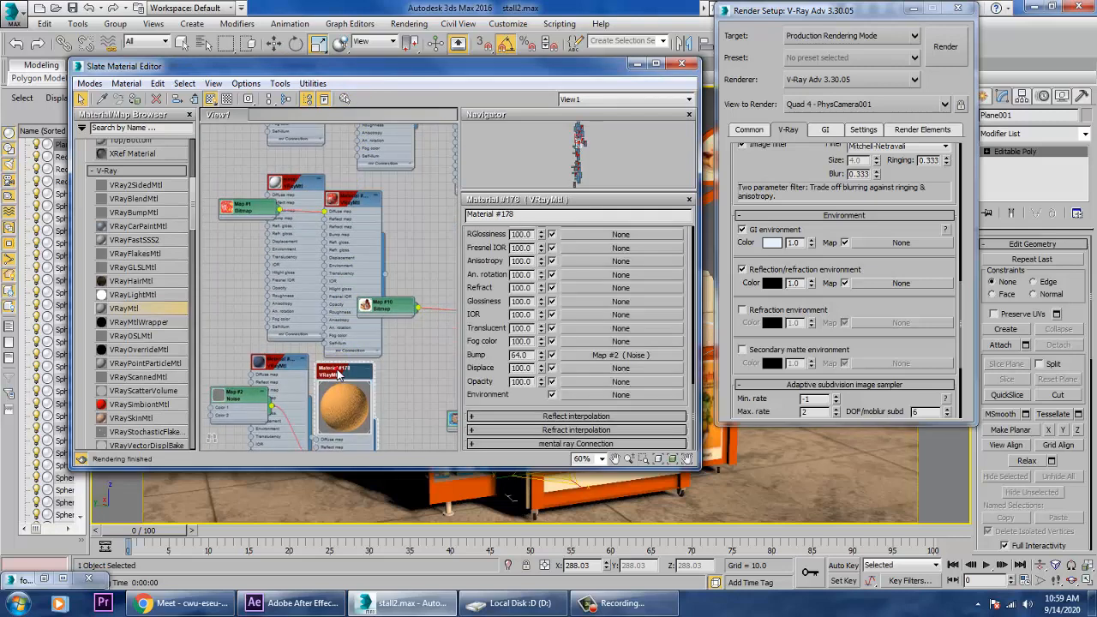
Examine the material nodes across the graph, including the wood Bitmap Map #11 feeding a VRayMtl's diffuse map
{"action": "middle_click_drag", "start_coordinate": [384, 238], "coordinate": [302, 144]}
{"action": "scroll", "coordinate": [332, 353], "scroll_direction": "down", "scroll_amount": 10}
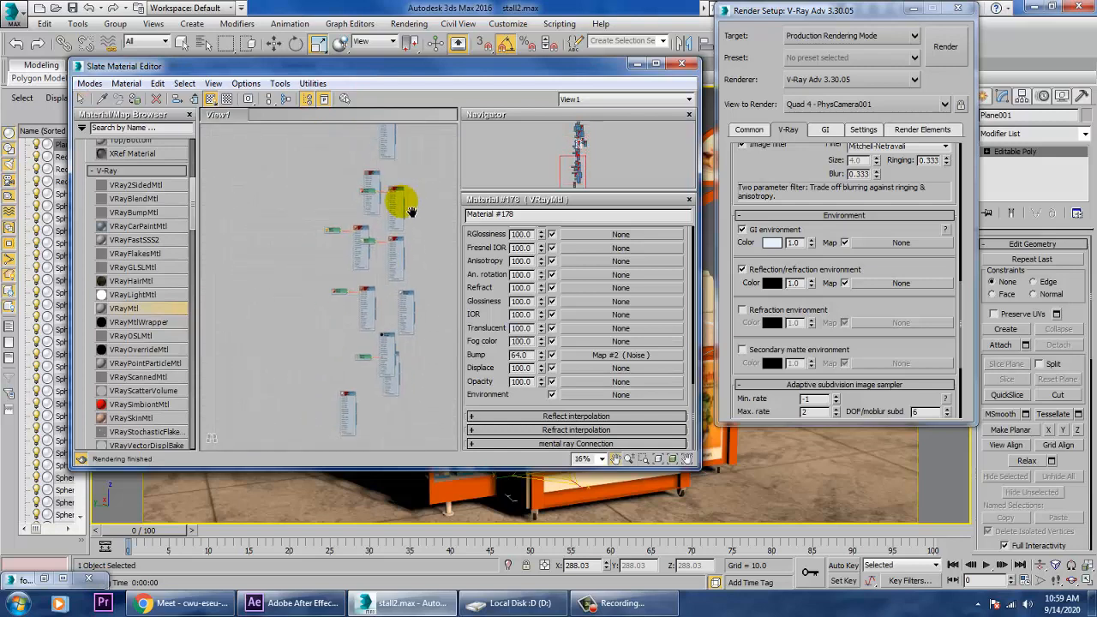
{"action": "scroll", "coordinate": [369, 266], "scroll_direction": "up", "scroll_amount": 6}
{"action": "middle_click_drag", "start_coordinate": [387, 364], "coordinate": [403, 347]}
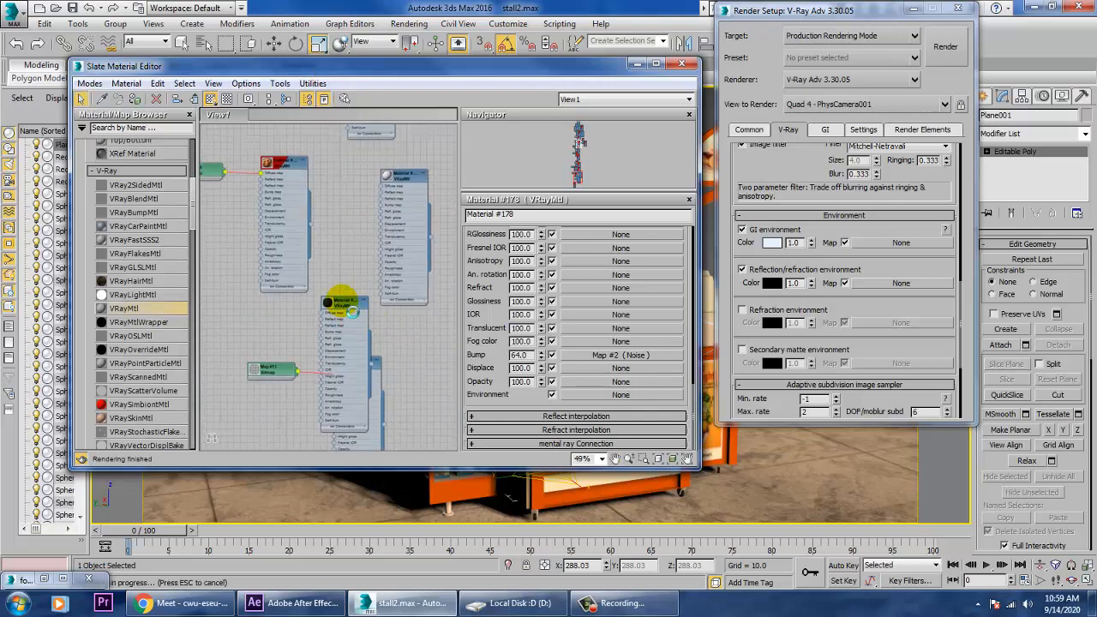
{"action": "middle_click_drag", "start_coordinate": [423, 203], "coordinate": [372, 448]}
{"action": "scroll", "coordinate": [374, 408], "scroll_direction": "down", "scroll_amount": 1}
{"action": "middle_click_drag", "start_coordinate": [386, 158], "coordinate": [357, 446]}
{"action": "scroll", "coordinate": [359, 412], "scroll_direction": "down", "scroll_amount": 1}
{"action": "middle_click_drag", "start_coordinate": [362, 256], "coordinate": [351, 458]}
{"action": "middle_click_drag", "start_coordinate": [374, 218], "coordinate": [352, 277]}
{"action": "scroll", "coordinate": [342, 308], "scroll_direction": "up", "scroll_amount": 9}
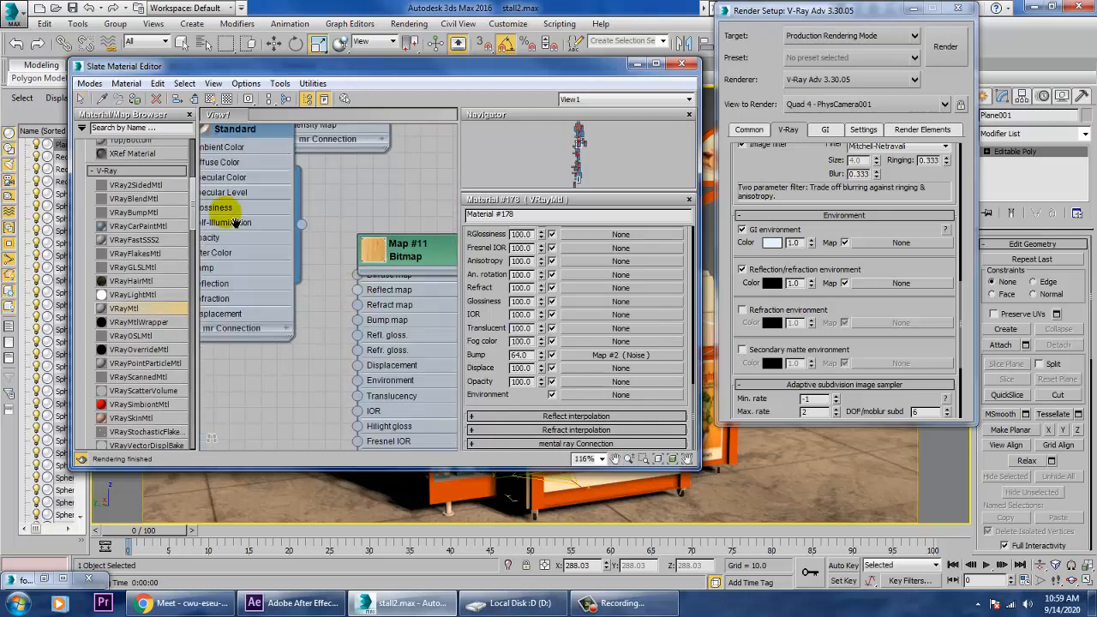
{"action": "middle_click_drag", "start_coordinate": [235, 222], "coordinate": [169, 175]}
{"action": "scroll", "coordinate": [360, 272], "scroll_direction": "down", "scroll_amount": 1}
{"action": "scroll", "coordinate": [360, 275], "scroll_direction": "down", "scroll_amount": 1}
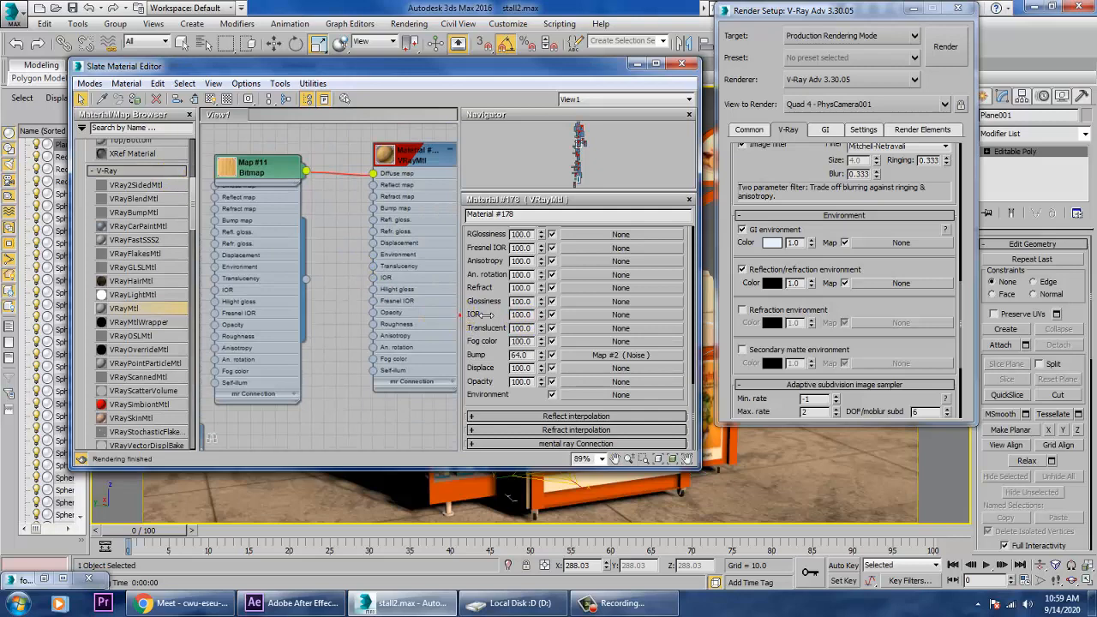
{"action": "scroll", "coordinate": [403, 287], "scroll_direction": "down", "scroll_amount": 1}
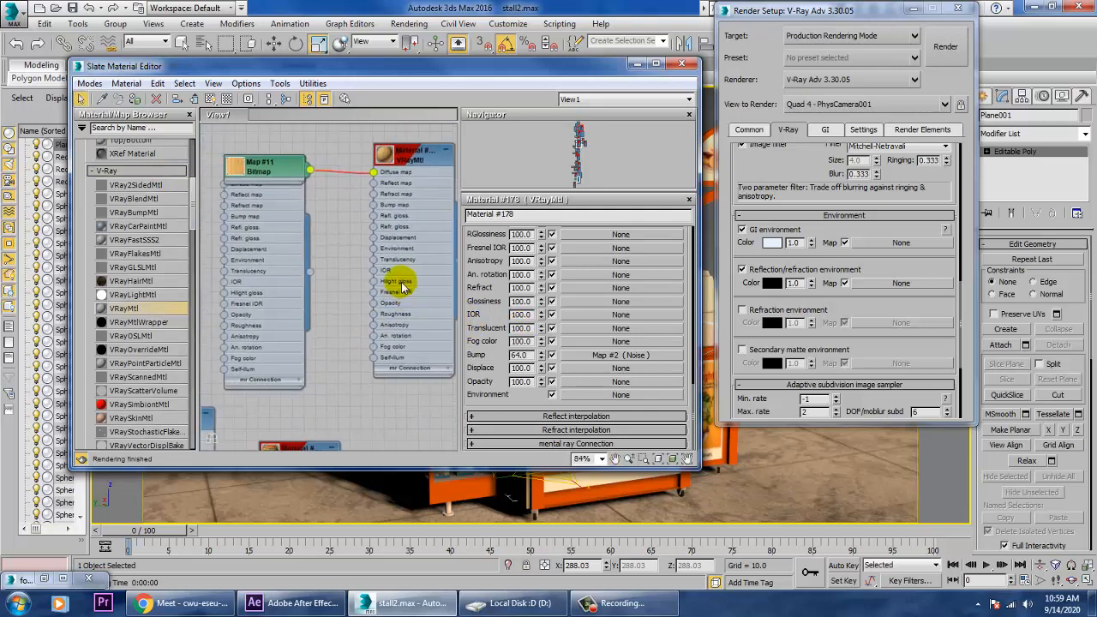
Open the parameters of the Standard material, Material #71
{"action": "scroll", "coordinate": [369, 365], "scroll_direction": "down", "scroll_amount": 8}
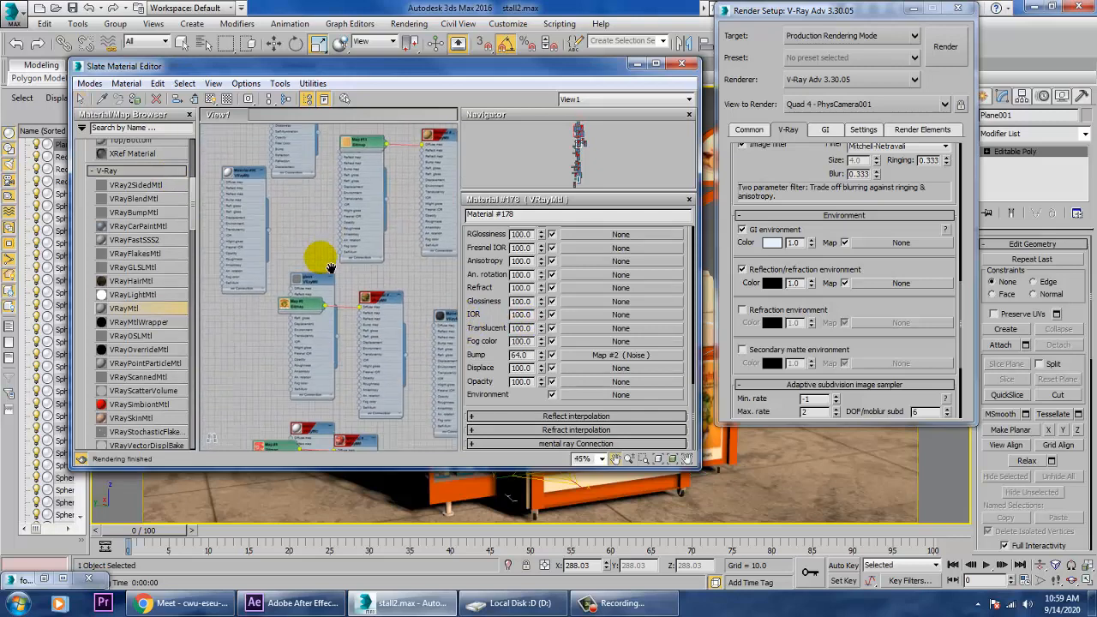
{"action": "double_click", "coordinate": [306, 262]}
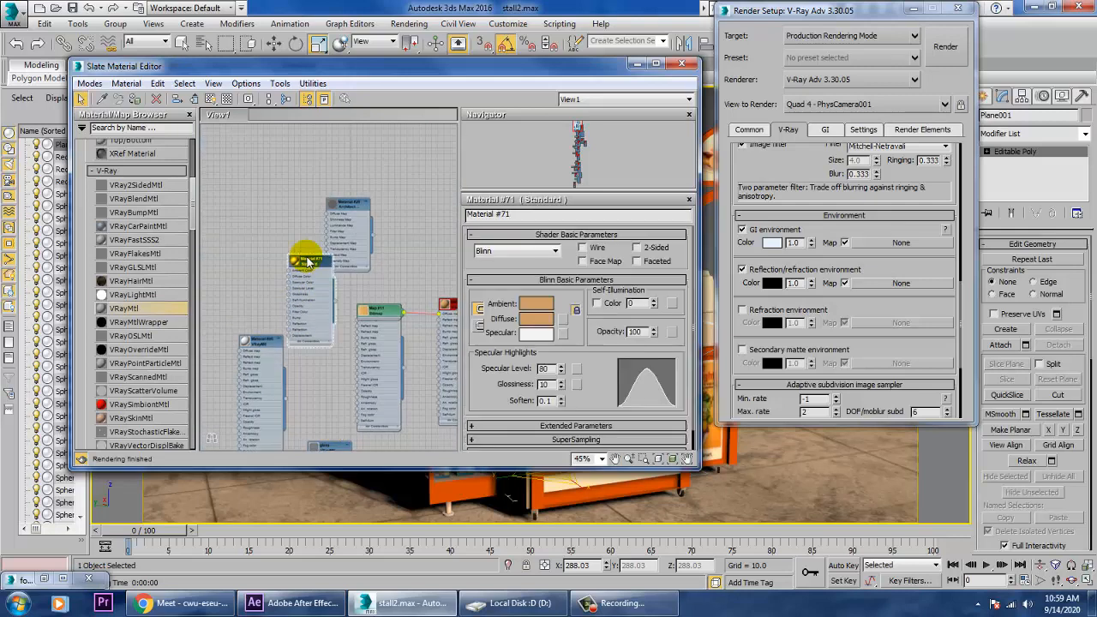
Survey the remaining material nodes from the end of the graph back to the Noise-bumped orange, yellow and brown materials
{"action": "middle_click_drag", "start_coordinate": [367, 385], "coordinate": [318, 190]}
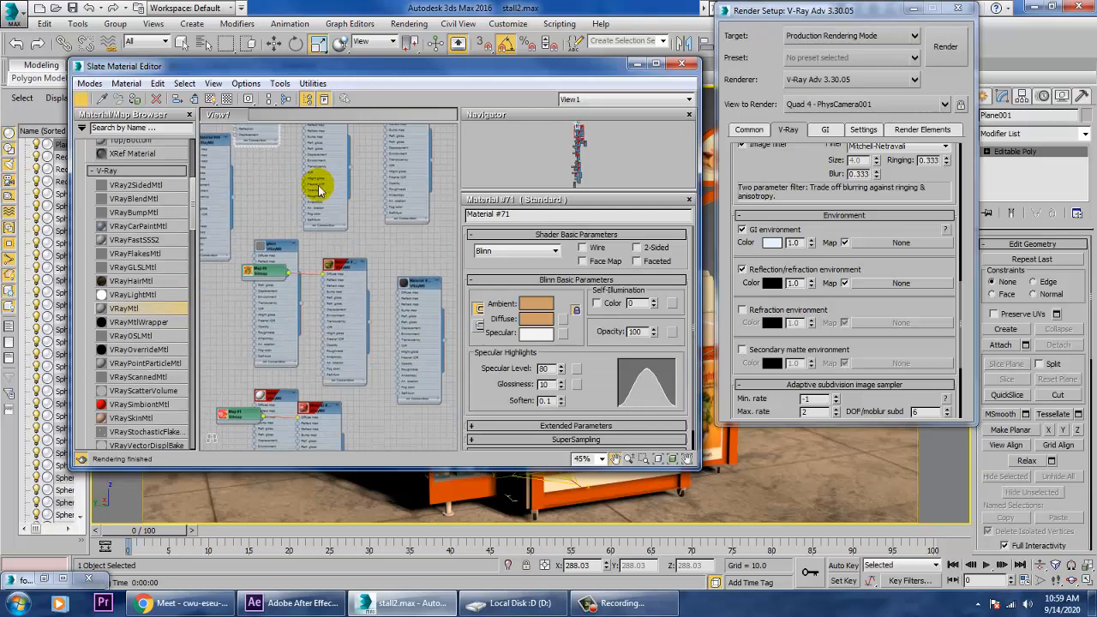
{"action": "middle_click_drag", "start_coordinate": [358, 227], "coordinate": [348, 129]}
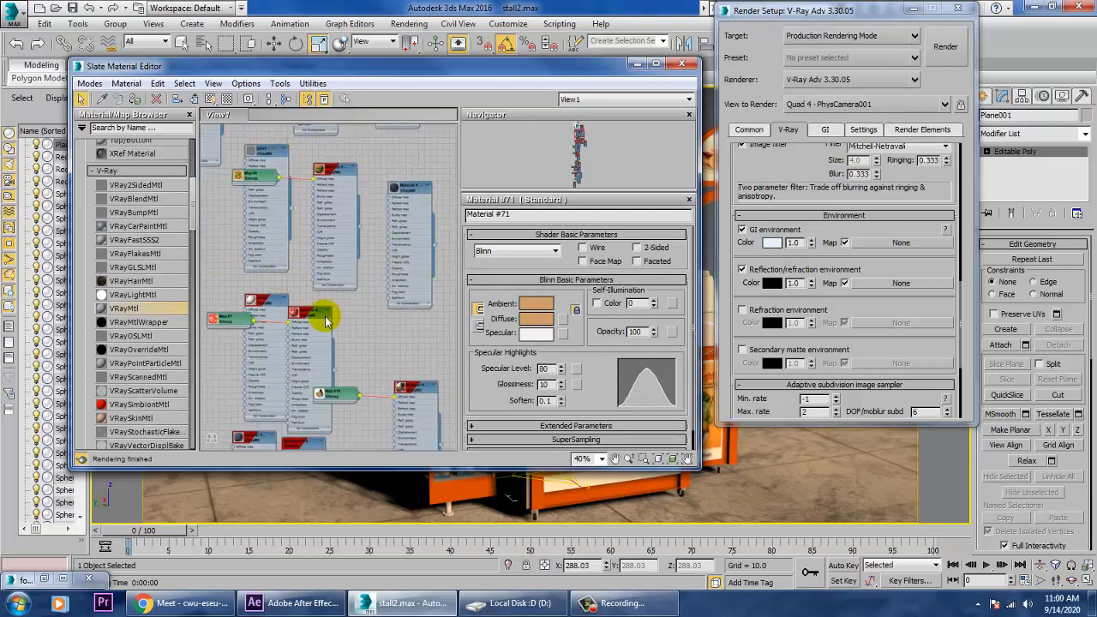
{"action": "scroll", "coordinate": [326, 322], "scroll_direction": "down", "scroll_amount": 5}
{"action": "scroll", "coordinate": [345, 345], "scroll_direction": "down", "scroll_amount": 1}
{"action": "middle_click_drag", "start_coordinate": [348, 392], "coordinate": [361, 365]}
{"action": "scroll", "coordinate": [319, 364], "scroll_direction": "up", "scroll_amount": 5}
{"action": "scroll", "coordinate": [327, 360], "scroll_direction": "up", "scroll_amount": 3}
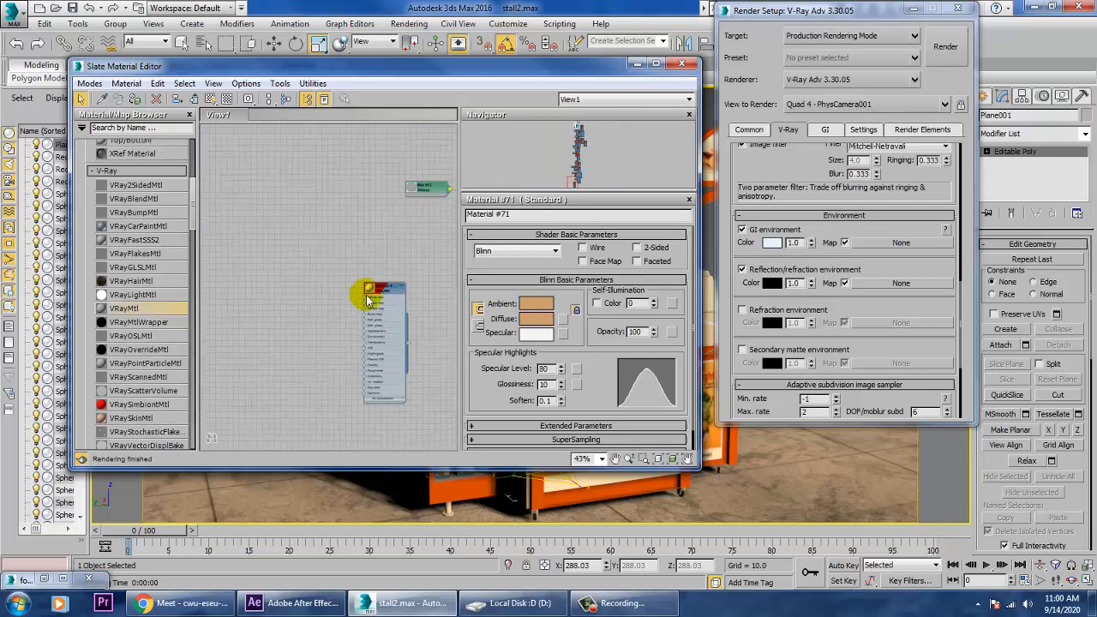
{"action": "middle_click_drag", "start_coordinate": [403, 244], "coordinate": [215, 366]}
{"action": "middle_click_drag", "start_coordinate": [360, 230], "coordinate": [384, 436]}
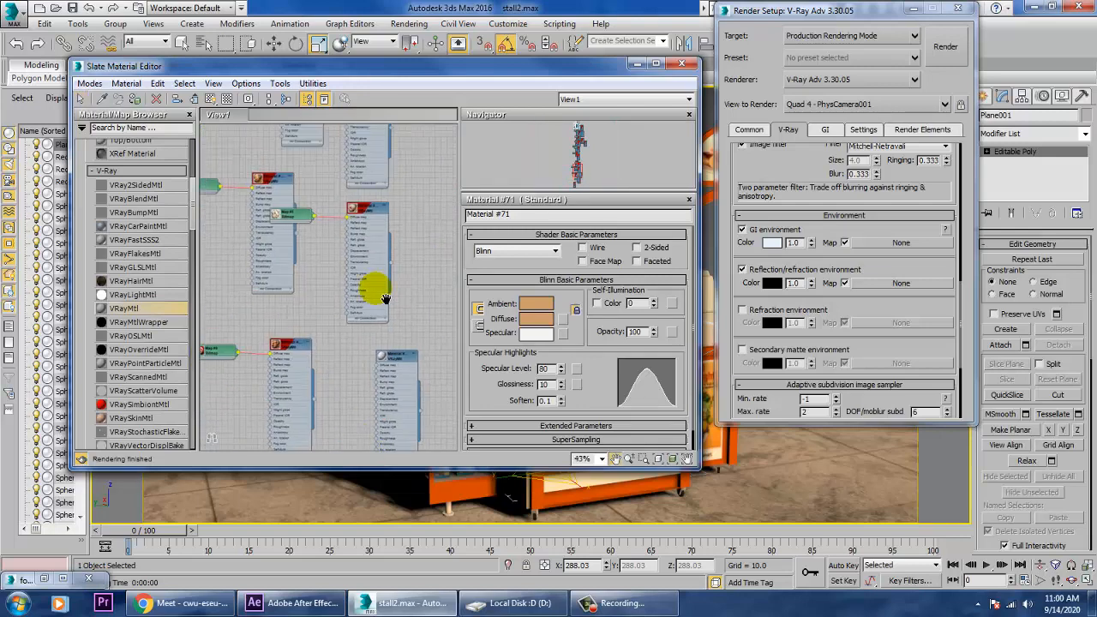
{"action": "middle_click_drag", "start_coordinate": [392, 250], "coordinate": [428, 431]}
{"action": "middle_click_drag", "start_coordinate": [364, 265], "coordinate": [354, 384]}
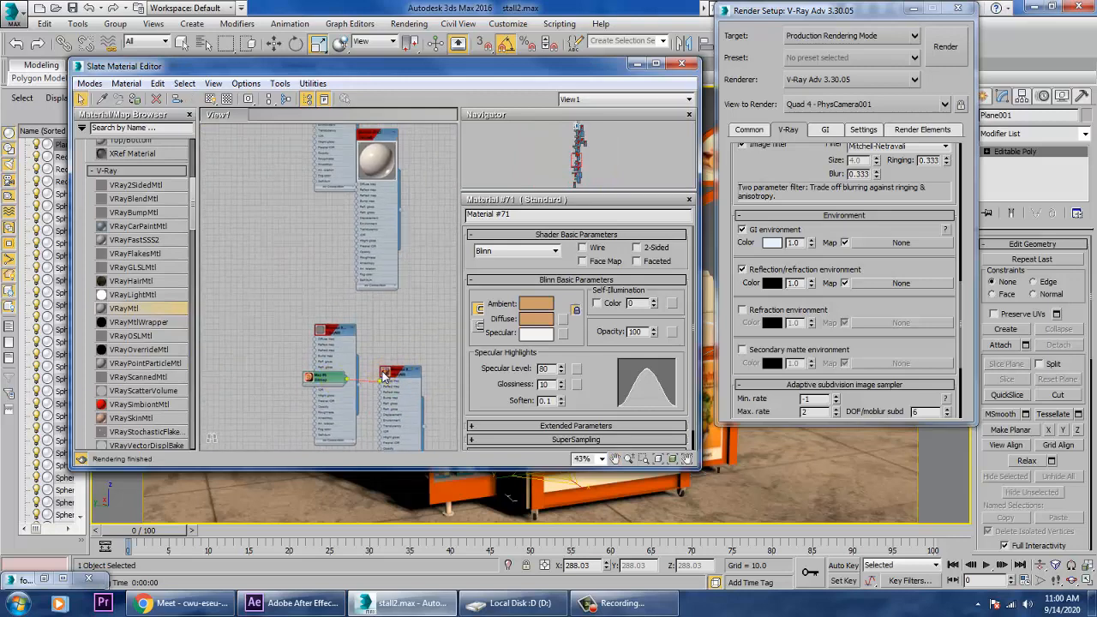
{"action": "left_click", "coordinate": [383, 373]}
{"action": "mouse_move", "coordinate": [383, 244]}
{"action": "middle_mouse_down"}
{"action": "mouse_move", "coordinate": [369, 249]}
{"action": "mouse_move", "coordinate": [396, 433]}
{"action": "middle_mouse_up"}
{"action": "middle_click_drag", "start_coordinate": [394, 264], "coordinate": [377, 482]}
{"action": "left_click", "coordinate": [382, 194]}
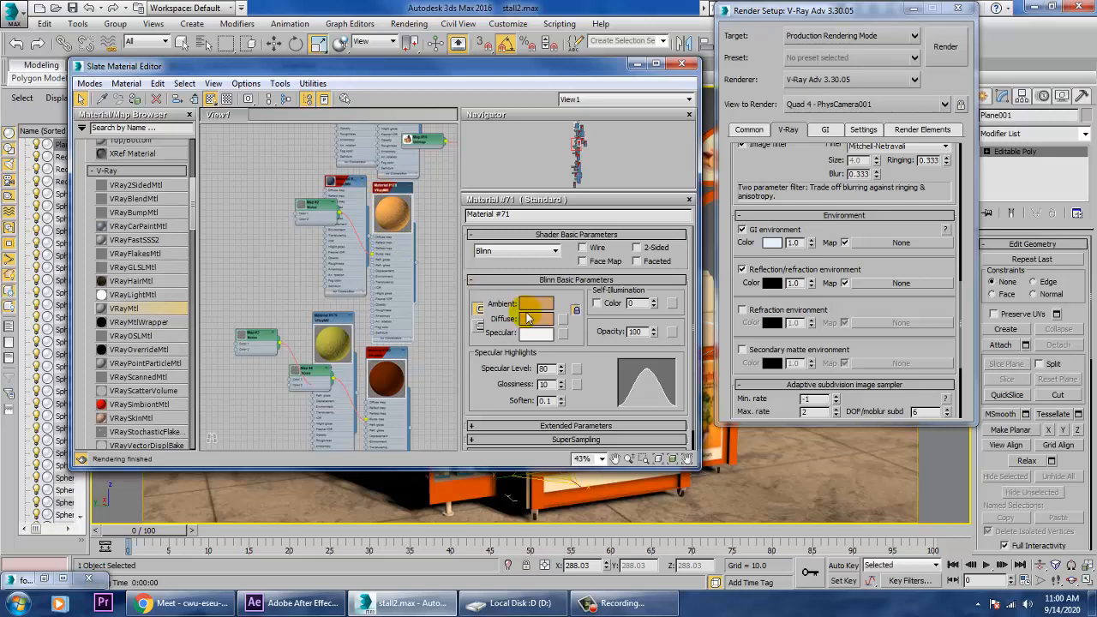
Try a turquoise diffuse color on Material #71 and undo the change
{"action": "left_click", "coordinate": [538, 319]}
{"action": "left_click", "coordinate": [329, 109]}
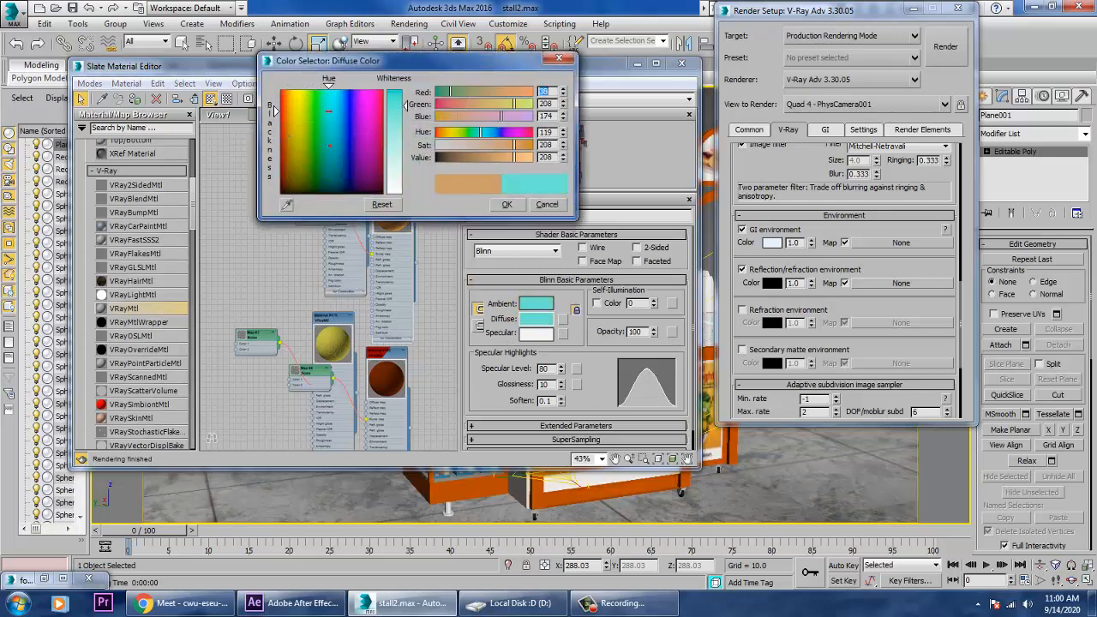
{"action": "left_click", "coordinate": [508, 205]}
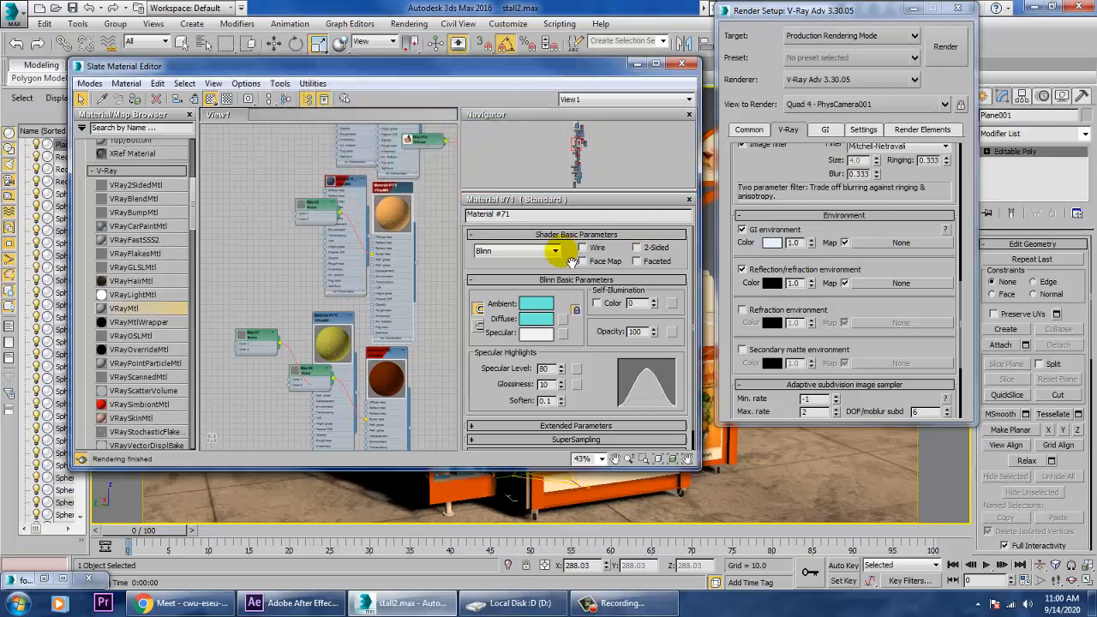
{"action": "key", "text": "ctrl+z"}
Move the orange Material #178 node slightly farther from its Noise map and show its enlarged preview
{"action": "double_click", "coordinate": [390, 223]}
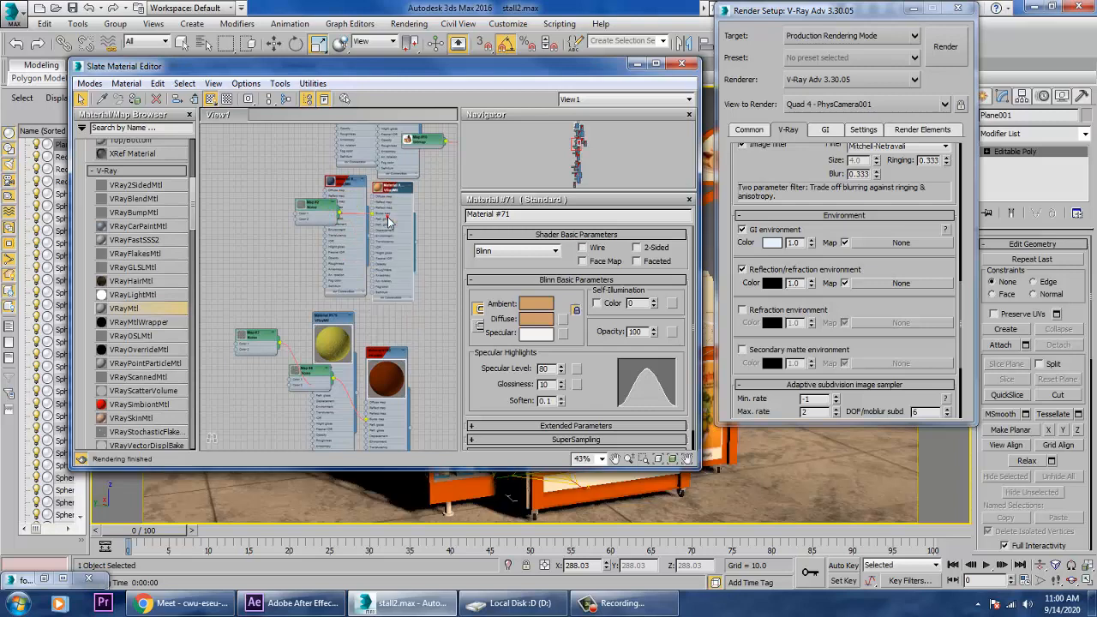
{"action": "left_click_drag", "start_coordinate": [393, 194], "coordinate": [417, 194]}
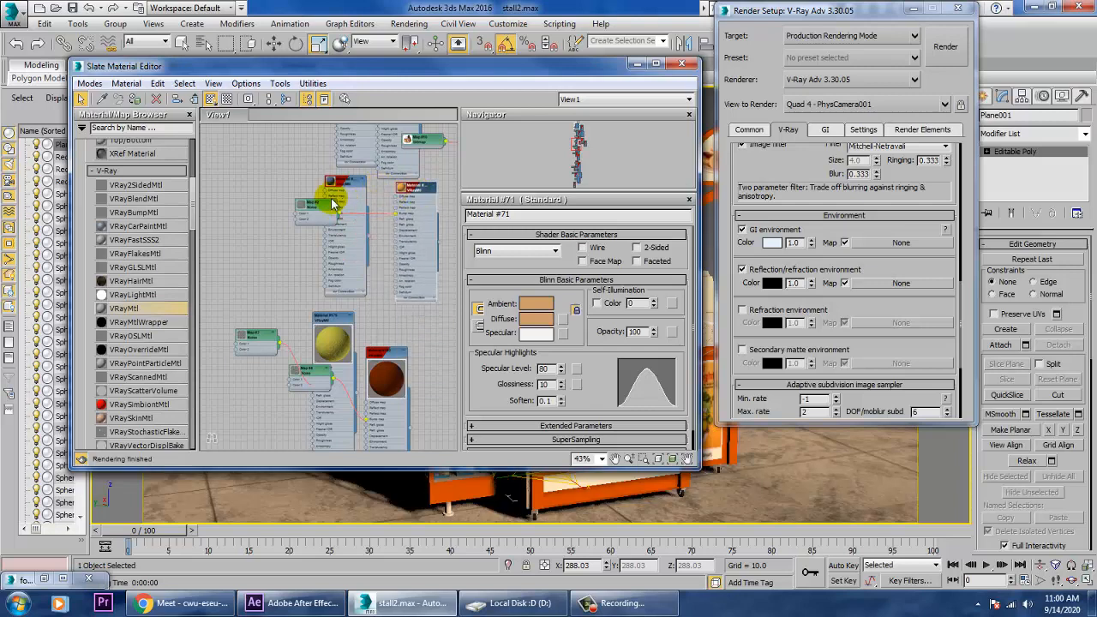
{"action": "double_click", "coordinate": [400, 188]}
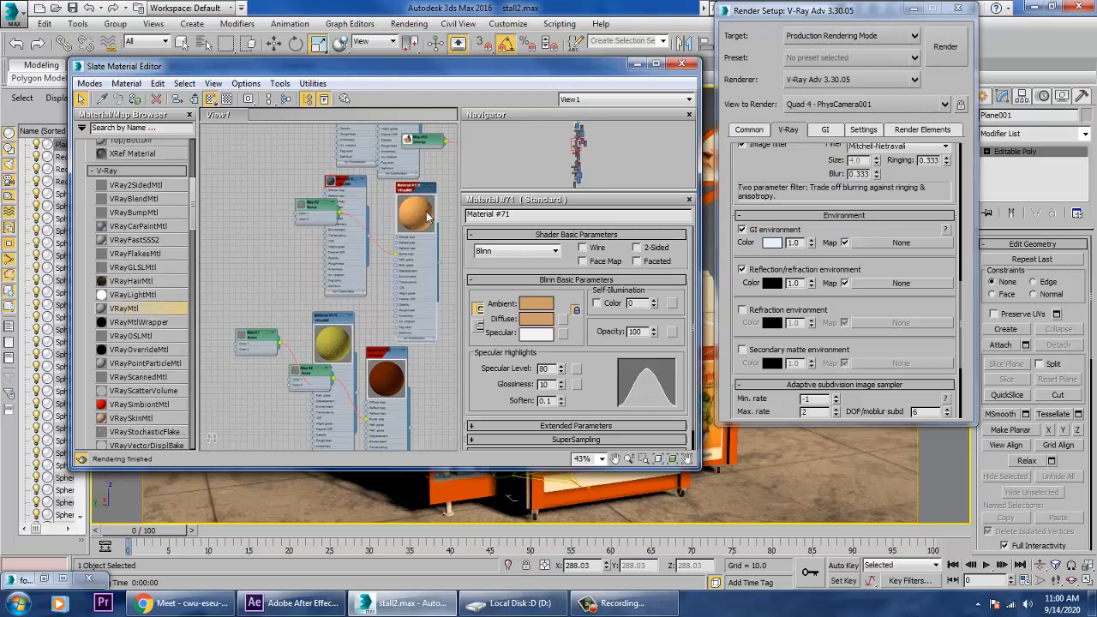
Open the parameters of the wood VRayMtl, Material #271, and enlarge its node preview
{"action": "middle_click_drag", "start_coordinate": [379, 162], "coordinate": [349, 359]}
{"action": "middle_click_drag", "start_coordinate": [382, 214], "coordinate": [334, 336]}
{"action": "middle_click_drag", "start_coordinate": [343, 247], "coordinate": [385, 319]}
{"action": "middle_click_drag", "start_coordinate": [383, 229], "coordinate": [357, 318]}
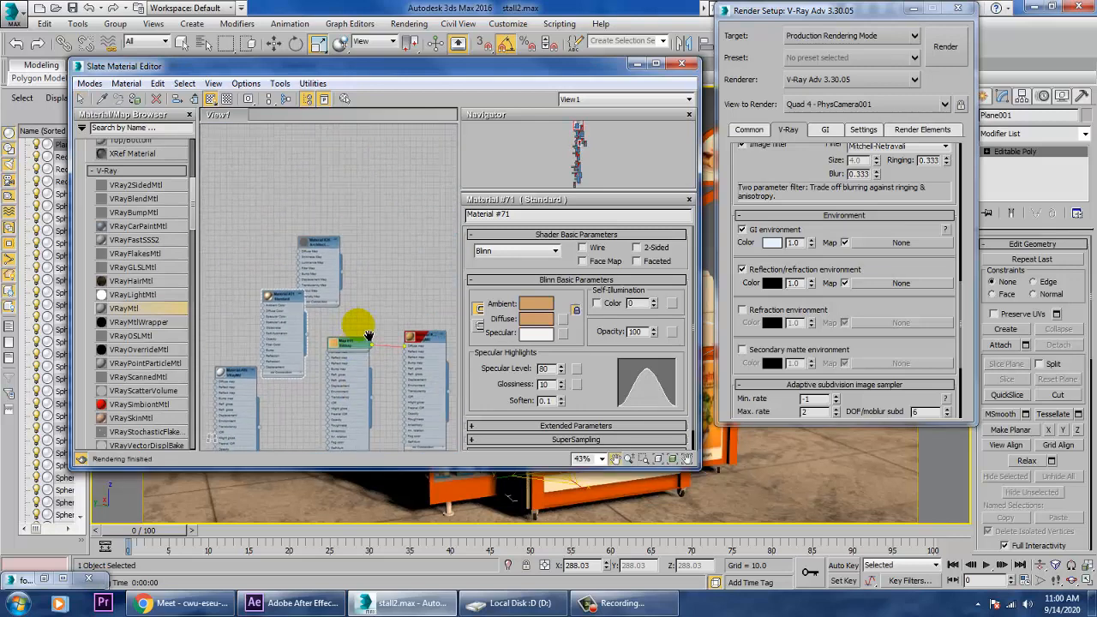
{"action": "double_click", "coordinate": [420, 338]}
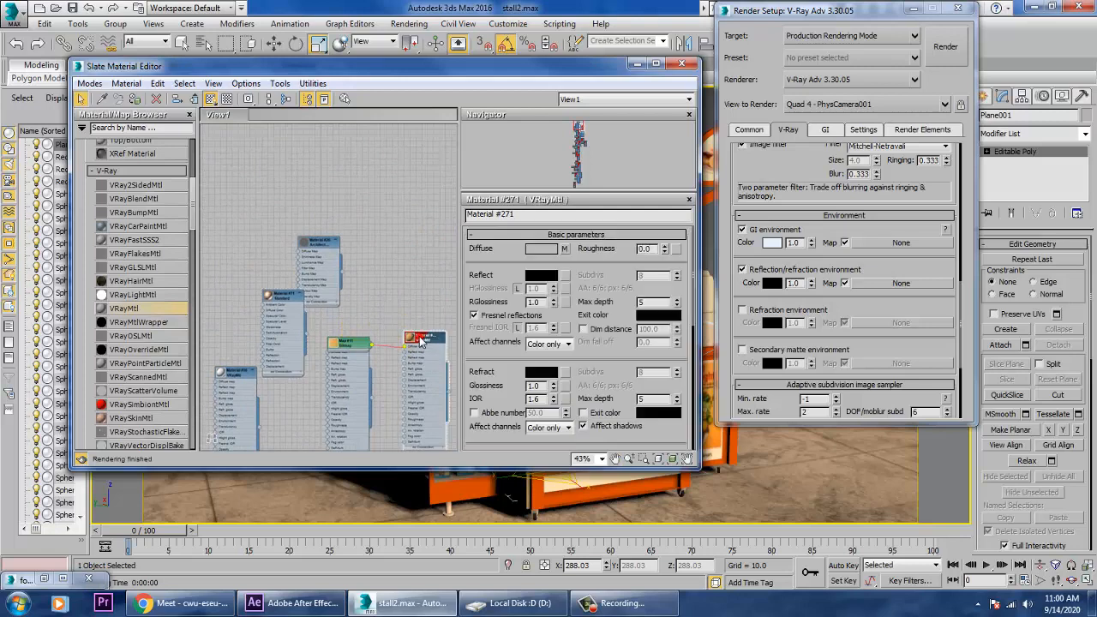
{"action": "double_click", "coordinate": [410, 339]}
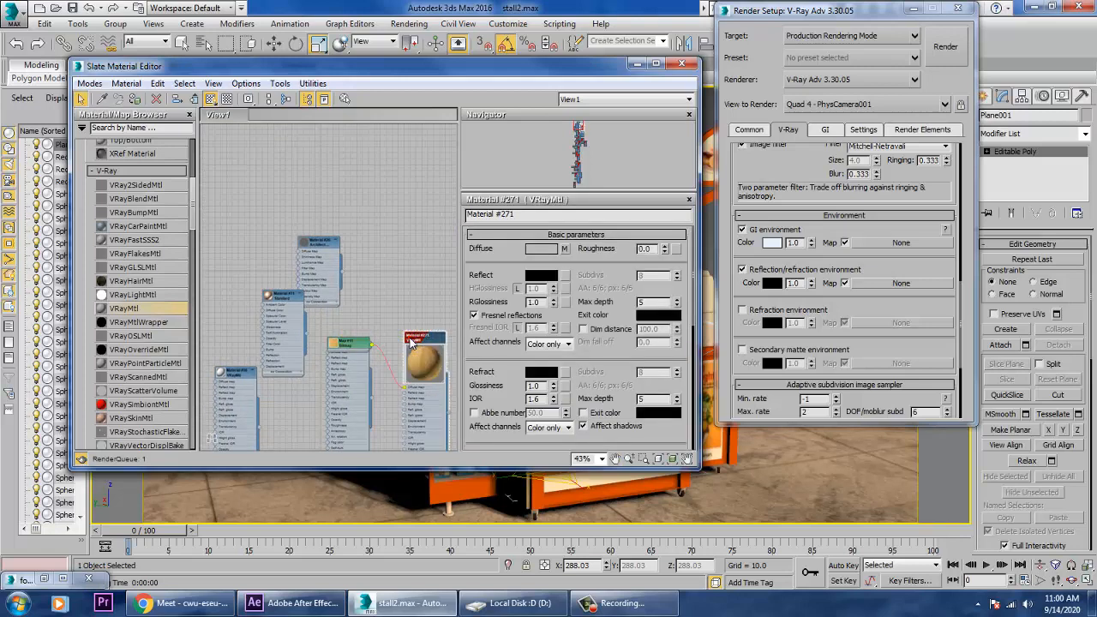
Examine the bitmap-based VRayMtl nodes and the orange material with its Noise bump map
{"action": "middle_click_drag", "start_coordinate": [420, 400], "coordinate": [427, 139]}
{"action": "scroll", "coordinate": [347, 369], "scroll_direction": "up", "scroll_amount": 1}
{"action": "middle_click_drag", "start_coordinate": [346, 371], "coordinate": [341, 136]}
{"action": "middle_click_drag", "start_coordinate": [442, 257], "coordinate": [215, 203]}
{"action": "middle_click_drag", "start_coordinate": [297, 254], "coordinate": [401, 277]}
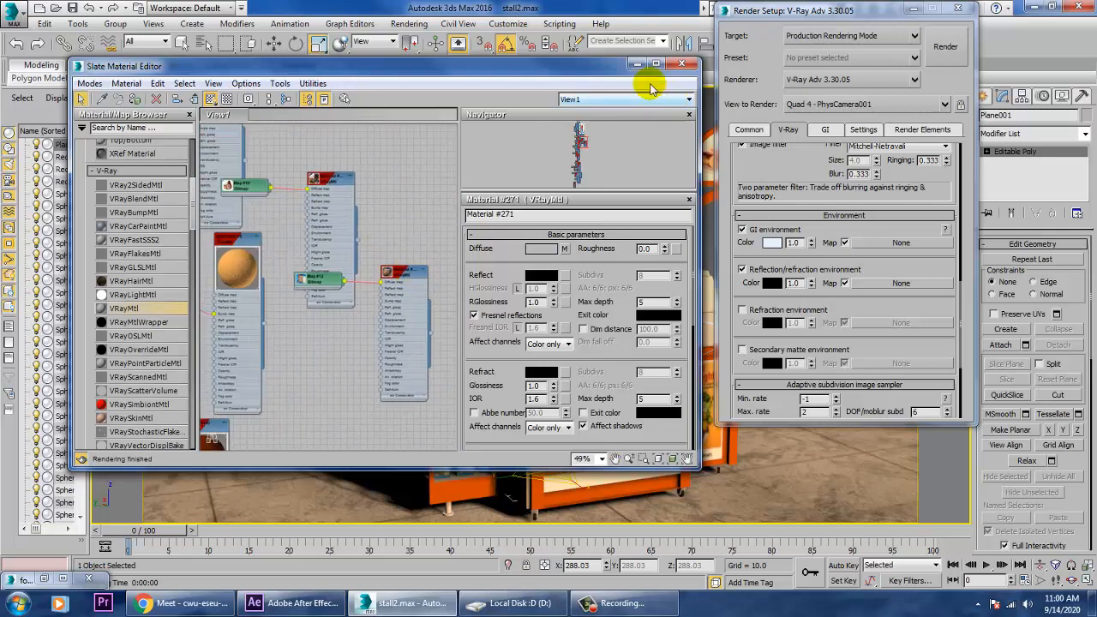
{"action": "middle_click_drag", "start_coordinate": [307, 202], "coordinate": [434, 411]}
{"action": "middle_click_drag", "start_coordinate": [367, 224], "coordinate": [441, 414]}
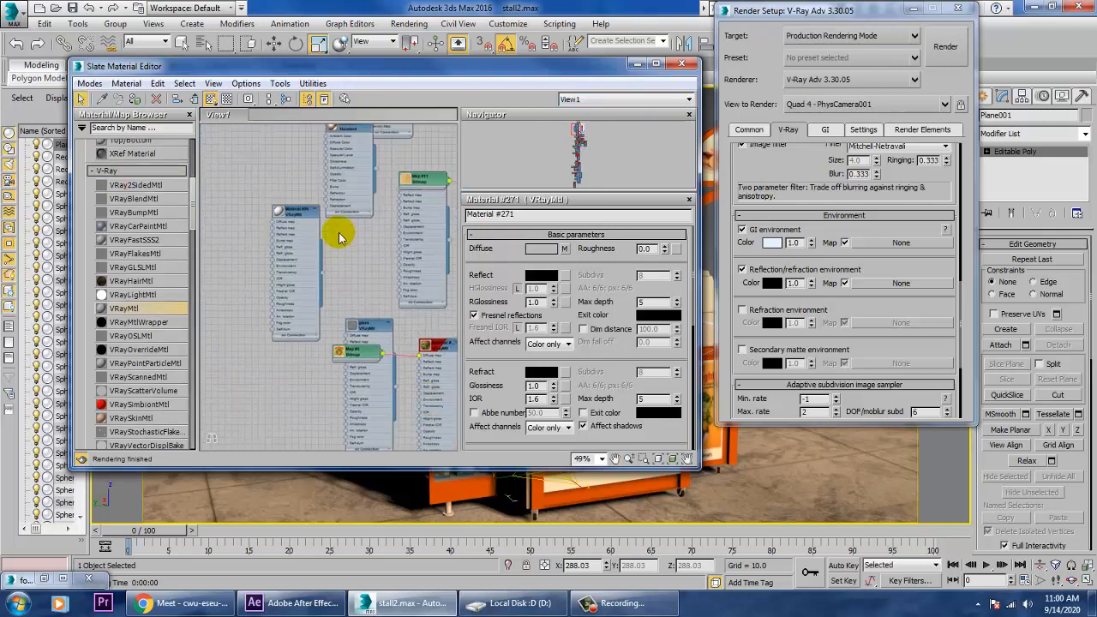
{"action": "middle_click_drag", "start_coordinate": [339, 238], "coordinate": [290, 175]}
{"action": "middle_click_drag", "start_coordinate": [377, 324], "coordinate": [336, 196]}
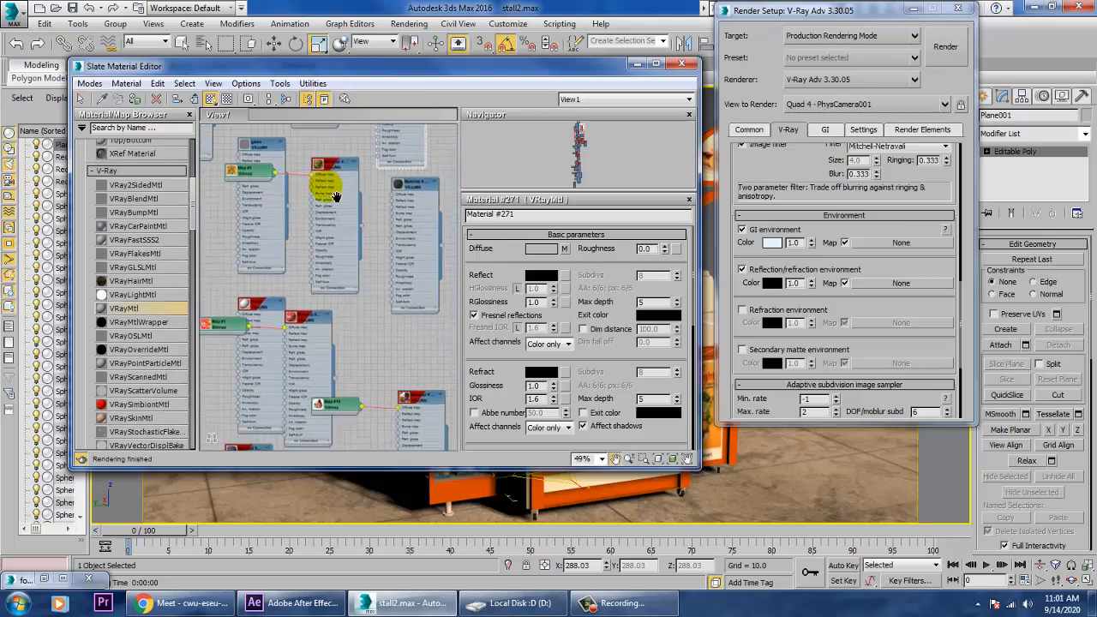
{"action": "middle_click_drag", "start_coordinate": [384, 373], "coordinate": [390, 178]}
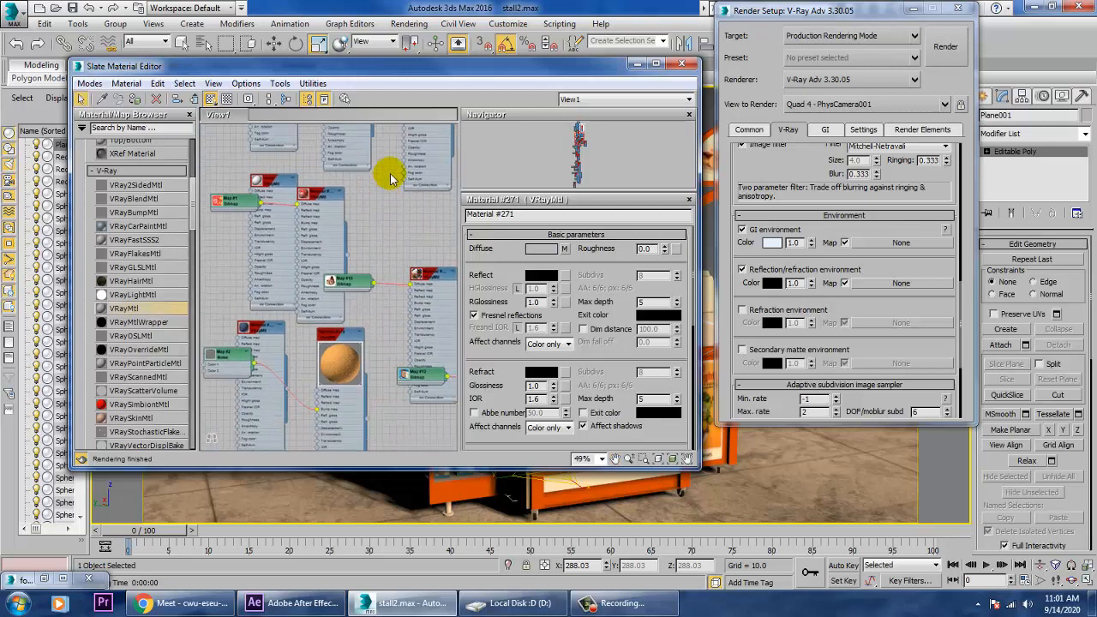
{"action": "middle_click_drag", "start_coordinate": [371, 367], "coordinate": [406, 254]}
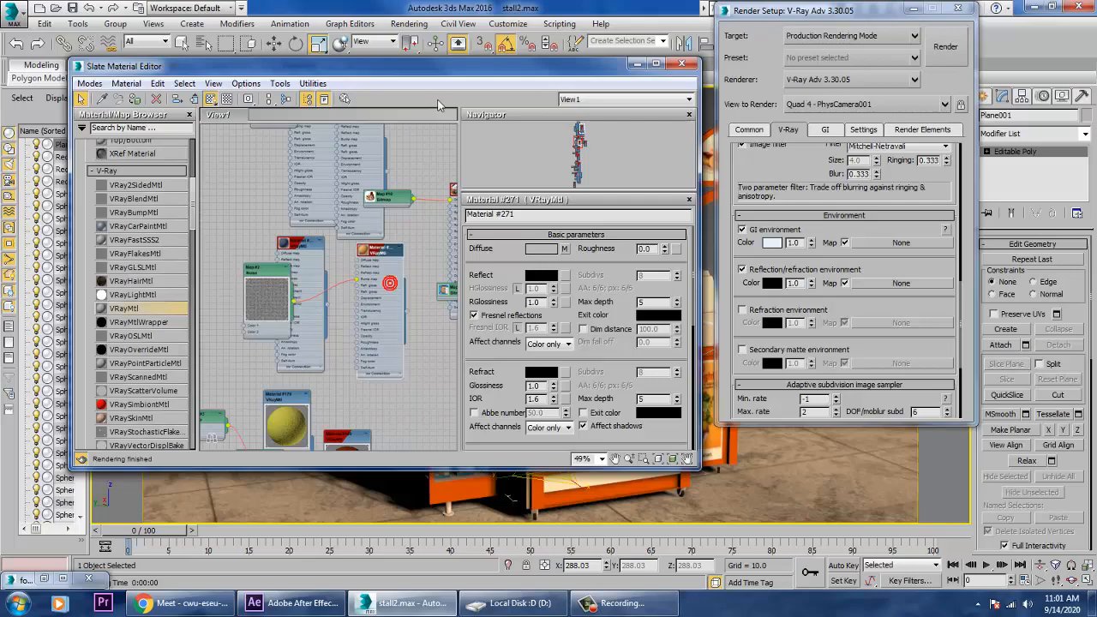
Shift the material editor window slightly and inspect the nodes around Material #96 and the wood Material #271
{"action": "mouse_move", "coordinate": [445, 79]}
{"action": "left_mouse_down"}
{"action": "mouse_move", "coordinate": [475, 393]}
{"action": "mouse_move", "coordinate": [470, 458]}
{"action": "mouse_move", "coordinate": [451, 5]}
{"action": "mouse_move", "coordinate": [421, 89]}
{"action": "mouse_move", "coordinate": [404, 85]}
{"action": "mouse_move", "coordinate": [431, 91]}
{"action": "left_mouse_up"}
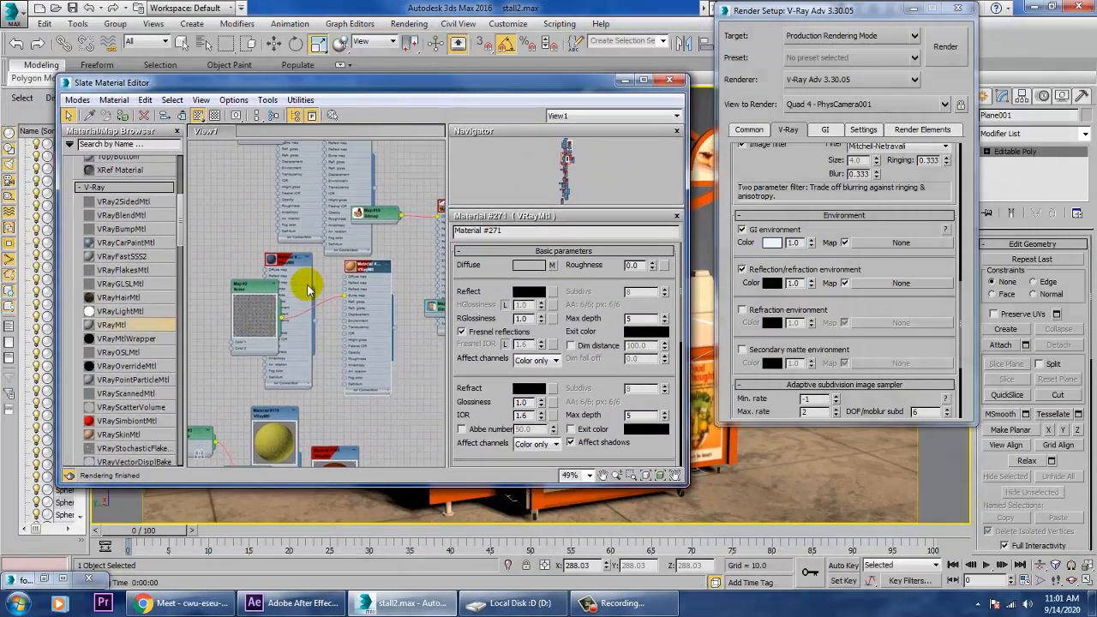
{"action": "middle_click_drag", "start_coordinate": [306, 277], "coordinate": [306, 196]}
{"action": "mouse_move", "coordinate": [381, 400]}
{"action": "middle_mouse_down"}
{"action": "mouse_move", "coordinate": [421, 407]}
{"action": "mouse_move", "coordinate": [353, 182]}
{"action": "mouse_move", "coordinate": [372, 220]}
{"action": "mouse_move", "coordinate": [375, 166]}
{"action": "mouse_move", "coordinate": [413, 290]}
{"action": "mouse_move", "coordinate": [368, 215]}
{"action": "mouse_move", "coordinate": [346, 318]}
{"action": "mouse_move", "coordinate": [346, 329]}
{"action": "mouse_move", "coordinate": [360, 301]}
{"action": "mouse_move", "coordinate": [372, 403]}
{"action": "middle_mouse_up"}
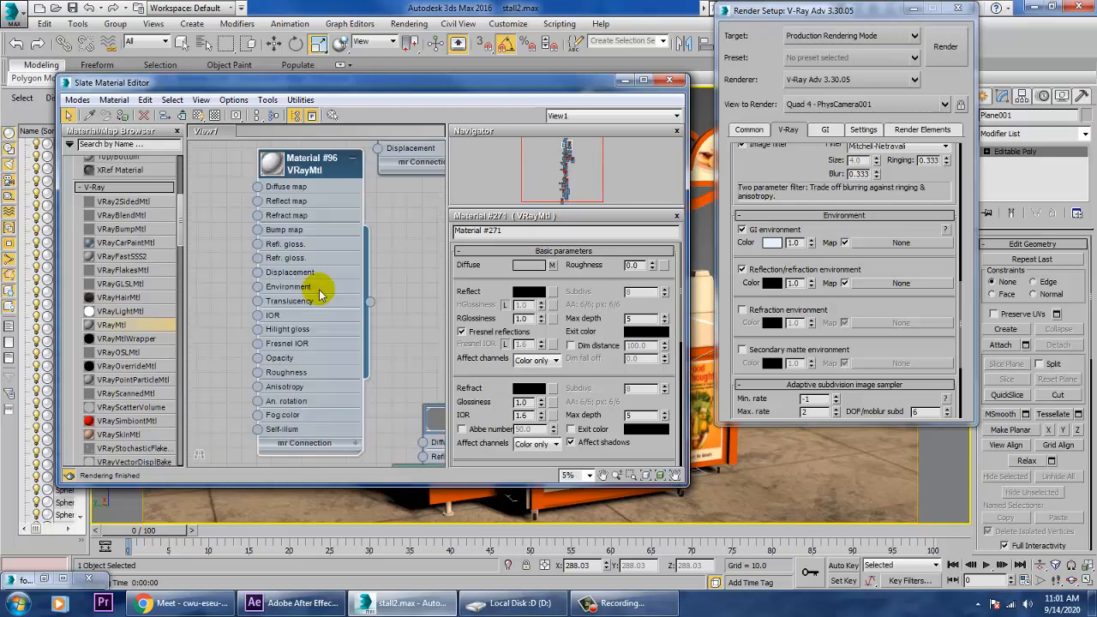
{"action": "scroll", "coordinate": [334, 313], "scroll_direction": "down", "scroll_amount": 4}
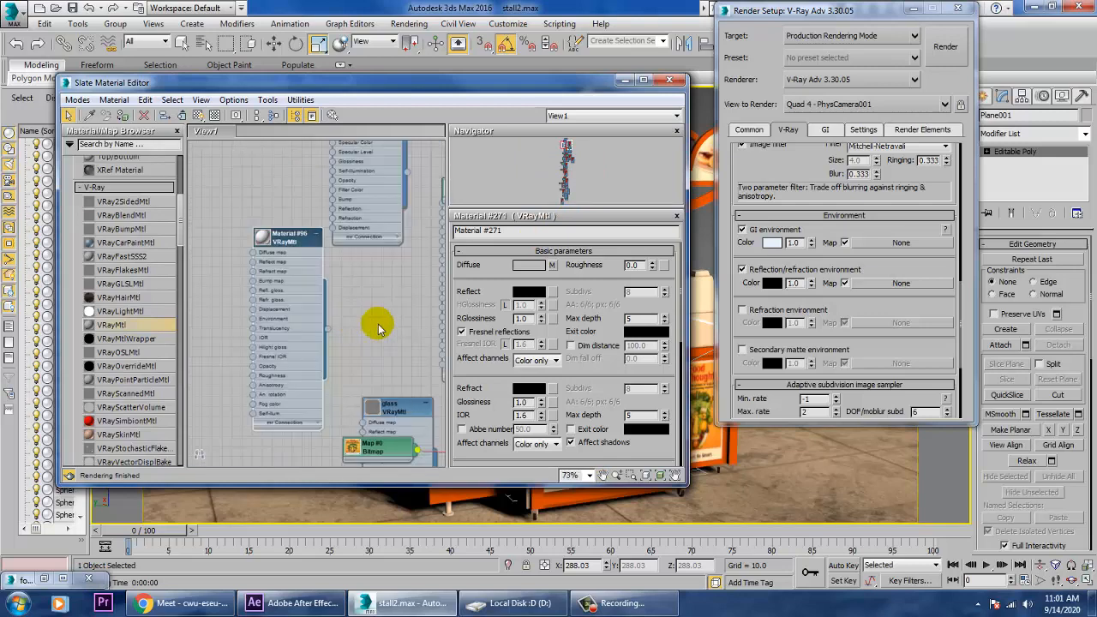
{"action": "middle_click_drag", "start_coordinate": [285, 380], "coordinate": [180, 427]}
{"action": "middle_click_drag", "start_coordinate": [363, 282], "coordinate": [294, 424]}
{"action": "scroll", "coordinate": [345, 345], "scroll_direction": "down", "scroll_amount": 1}
{"action": "middle_click_drag", "start_coordinate": [345, 345], "coordinate": [201, 276]}
{"action": "middle_click_drag", "start_coordinate": [279, 310], "coordinate": [334, 367]}
{"action": "mouse_move", "coordinate": [367, 203]}
{"action": "middle_mouse_down"}
{"action": "mouse_move", "coordinate": [449, 374]}
{"action": "mouse_move", "coordinate": [328, 115]}
{"action": "middle_mouse_up"}
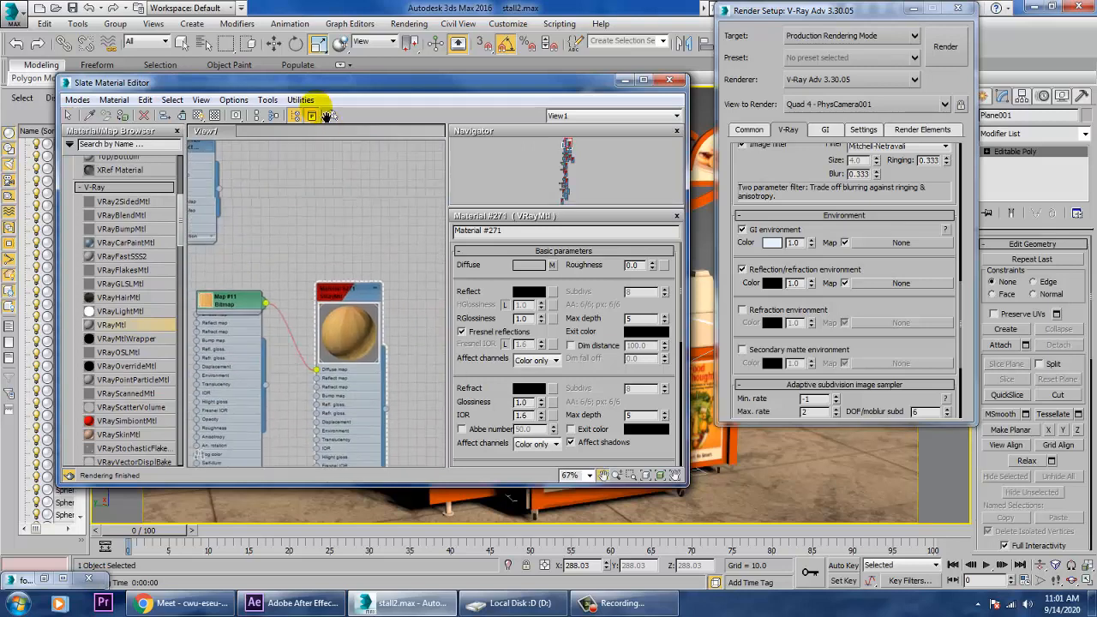
Select the Noise-bumped orange material node and view the yellow and brown materials near it
{"action": "middle_click_drag", "start_coordinate": [373, 410], "coordinate": [348, 176]}
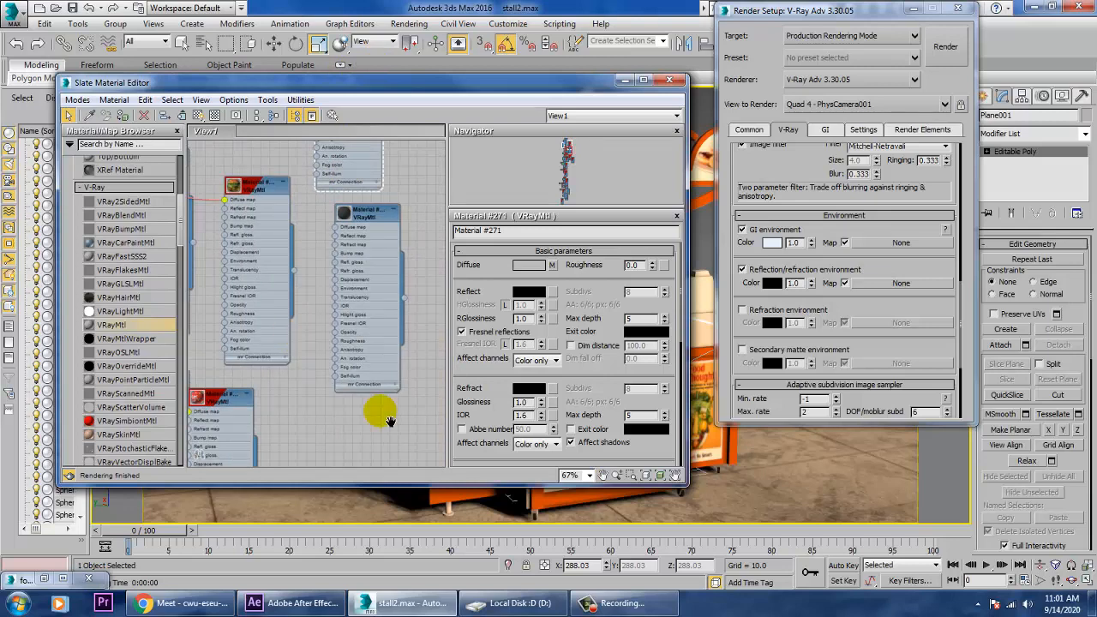
{"action": "middle_click_drag", "start_coordinate": [388, 421], "coordinate": [352, 311]}
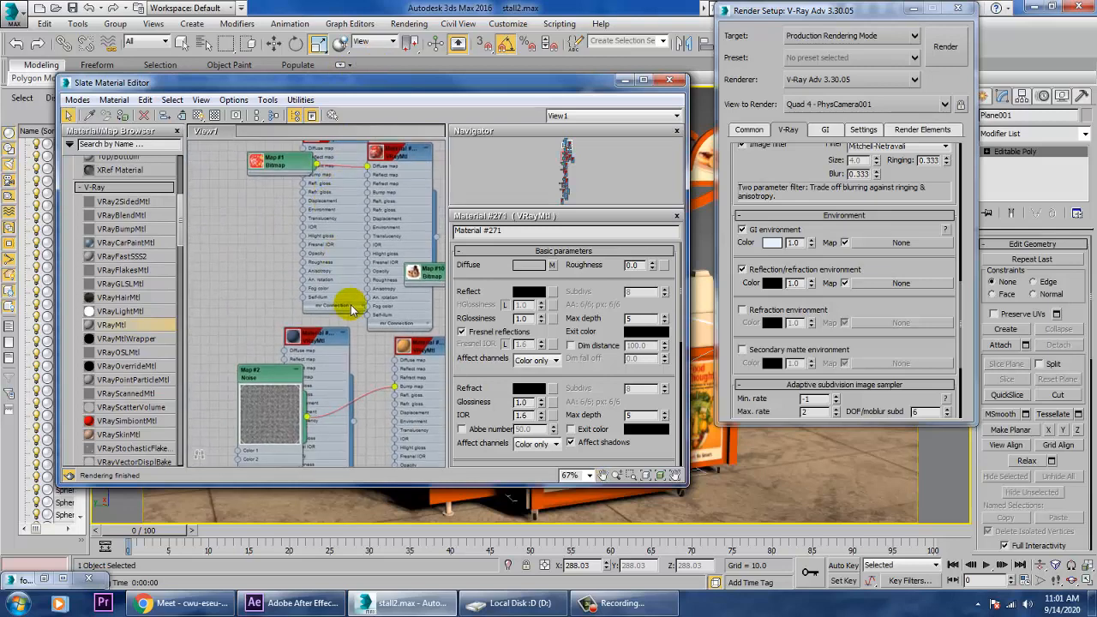
{"action": "left_click", "coordinate": [420, 351]}
{"action": "middle_click_drag", "start_coordinate": [379, 372], "coordinate": [287, 137]}
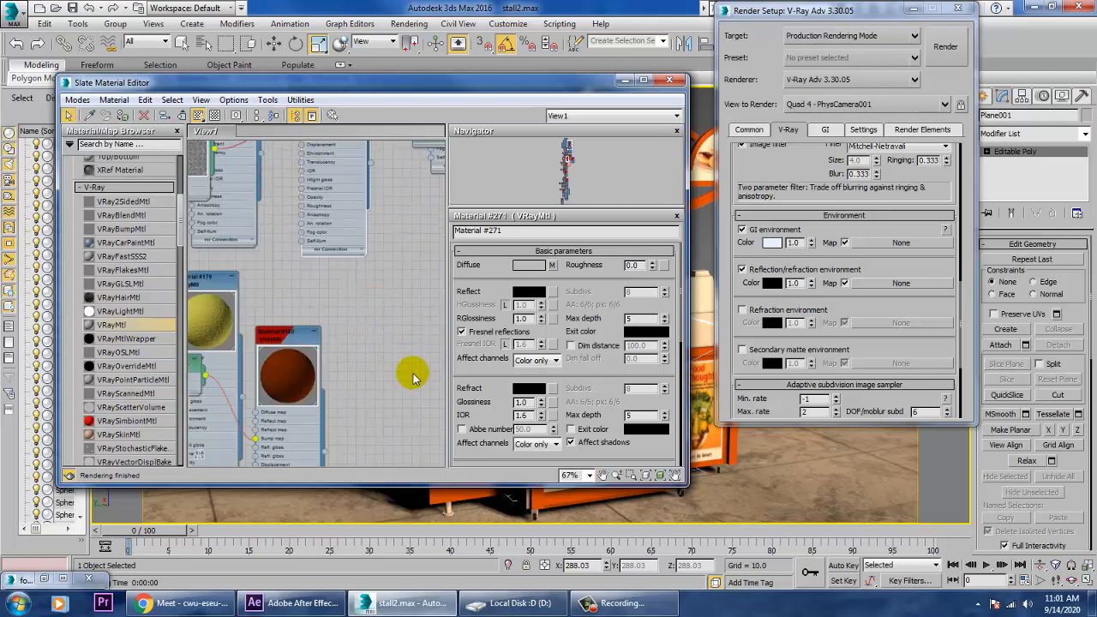
Examine the remaining VRayMtl nodes below the orange material, including the bitmap-based food material, and minimize the material editor
{"action": "middle_click_drag", "start_coordinate": [407, 378], "coordinate": [332, 305]}
{"action": "middle_click_drag", "start_coordinate": [413, 311], "coordinate": [511, 174]}
{"action": "scroll", "coordinate": [336, 341], "scroll_direction": "up", "scroll_amount": 1}
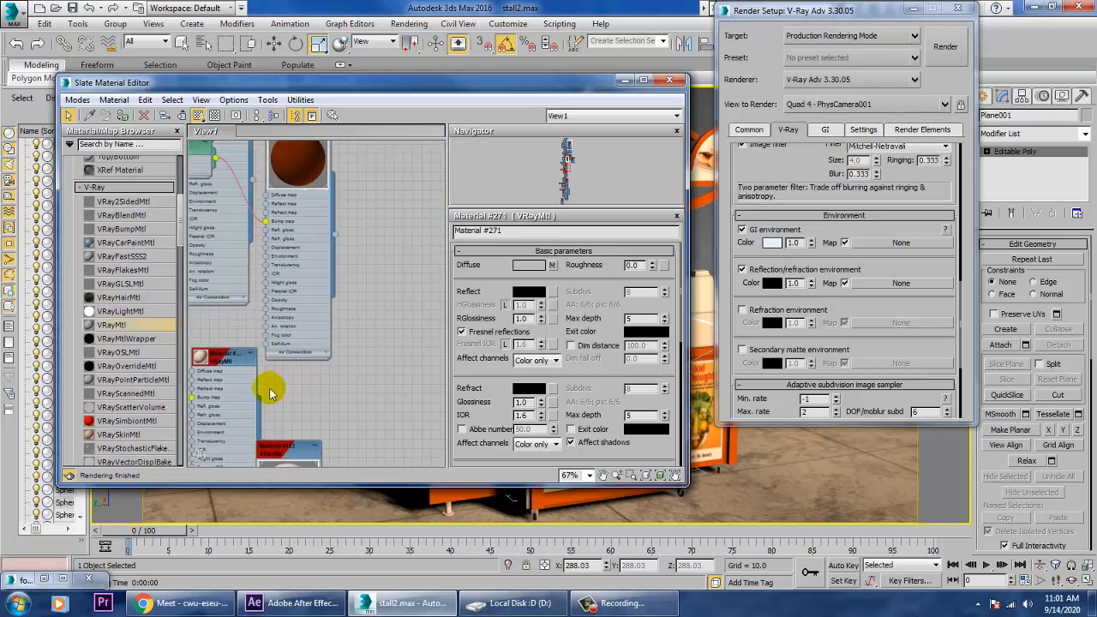
{"action": "middle_click_drag", "start_coordinate": [281, 398], "coordinate": [438, 203]}
{"action": "scroll", "coordinate": [276, 405], "scroll_direction": "down", "scroll_amount": 2}
{"action": "middle_click_drag", "start_coordinate": [337, 421], "coordinate": [242, 205]}
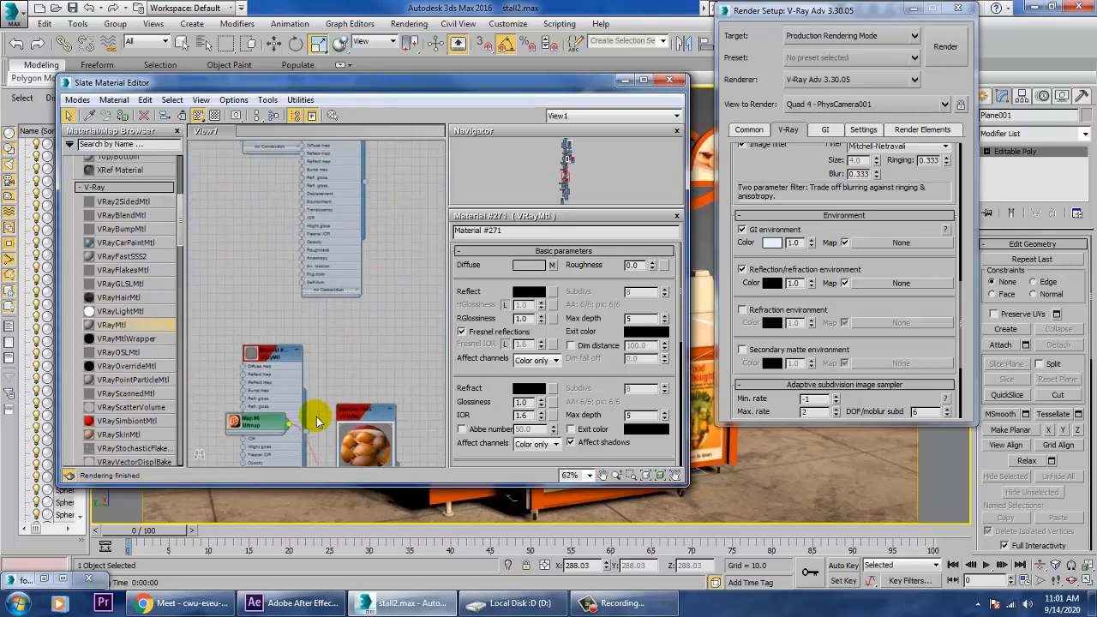
{"action": "scroll", "coordinate": [362, 341], "scroll_direction": "down", "scroll_amount": 2}
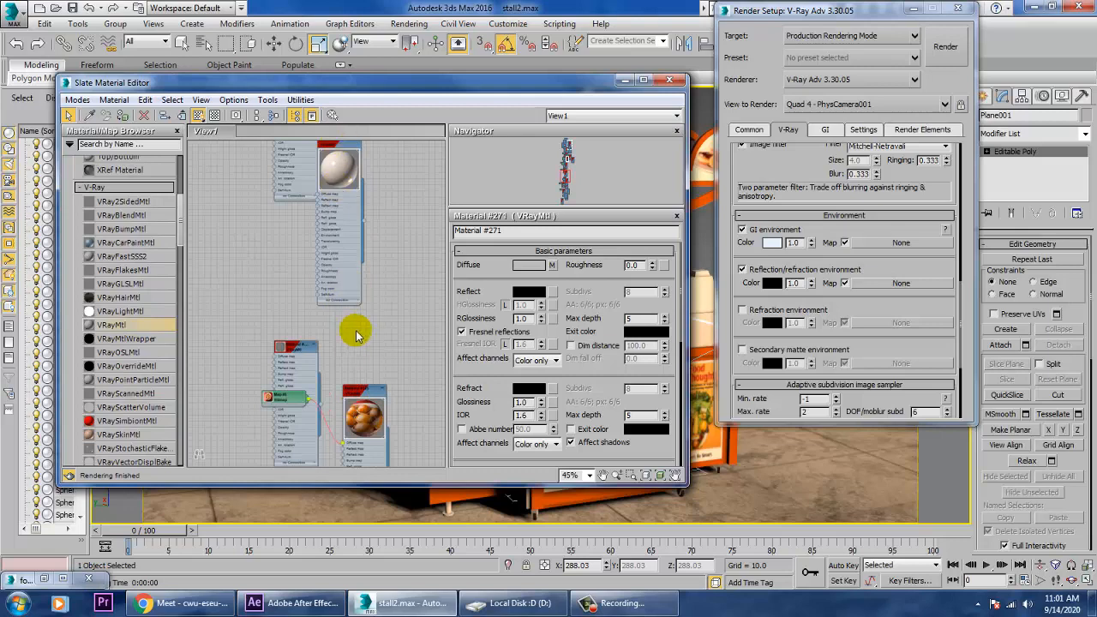
{"action": "left_click", "coordinate": [620, 81]}
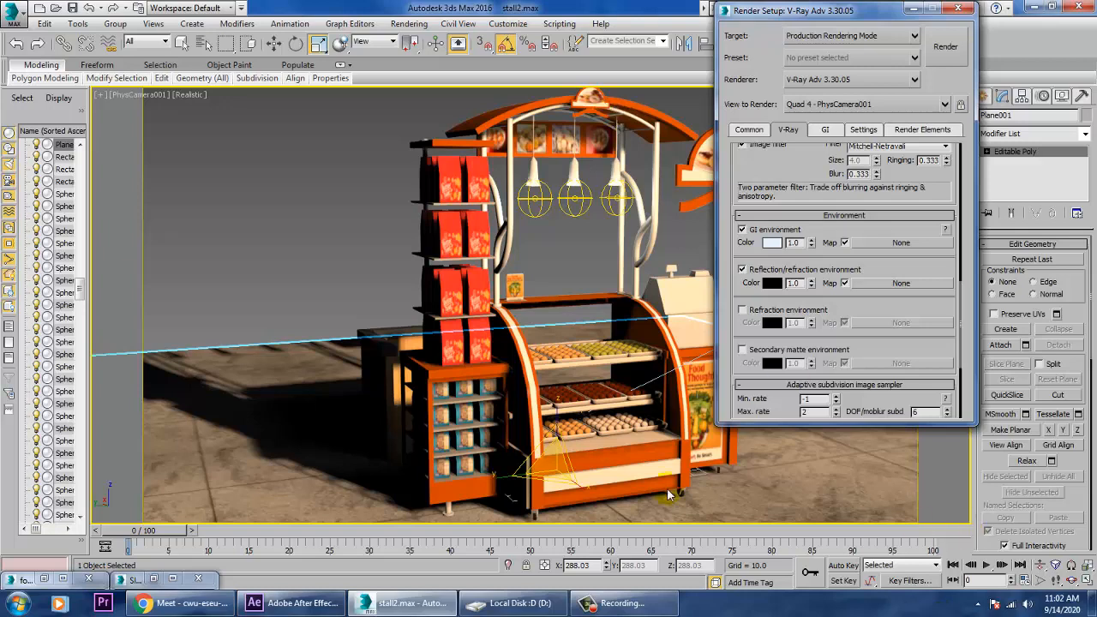
Replace the VRaySky environment map with a Bitmap using shutterstock_1479789158.jpg and start a test render
{"action": "key", "text": "8"}
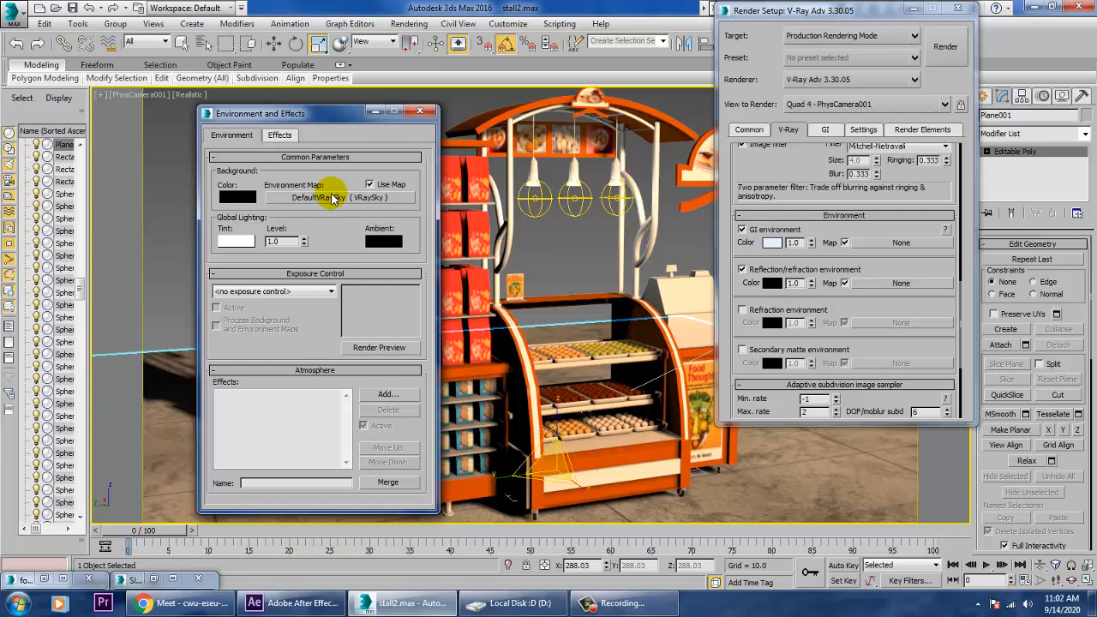
{"action": "right_click", "coordinate": [333, 198]}
{"action": "left_click", "coordinate": [312, 198]}
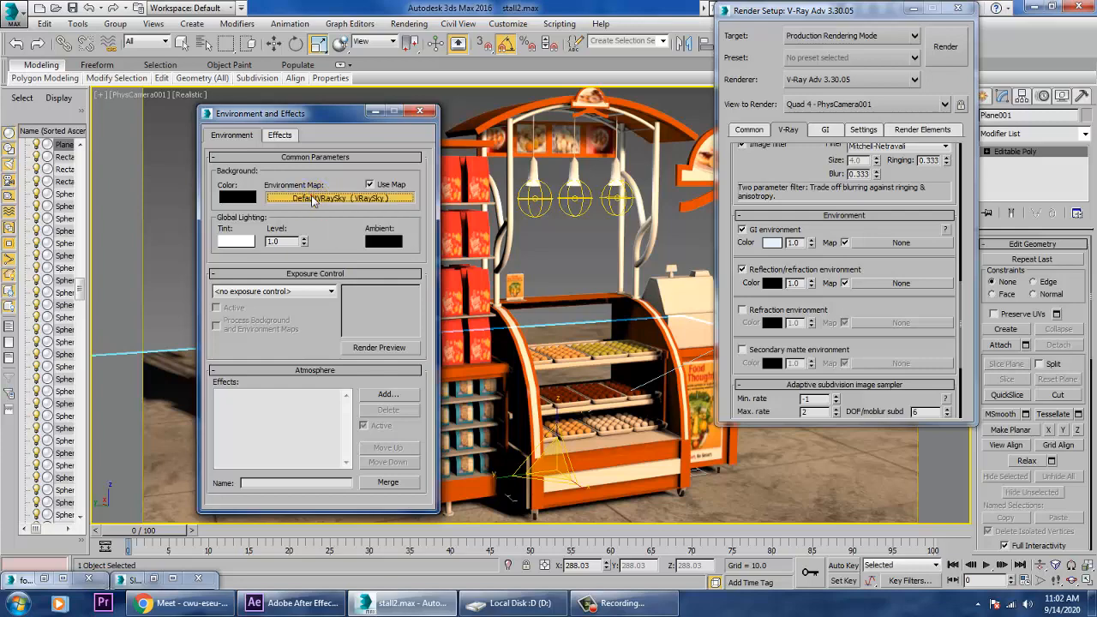
{"action": "left_click", "coordinate": [312, 199]}
{"action": "double_click", "coordinate": [433, 145]}
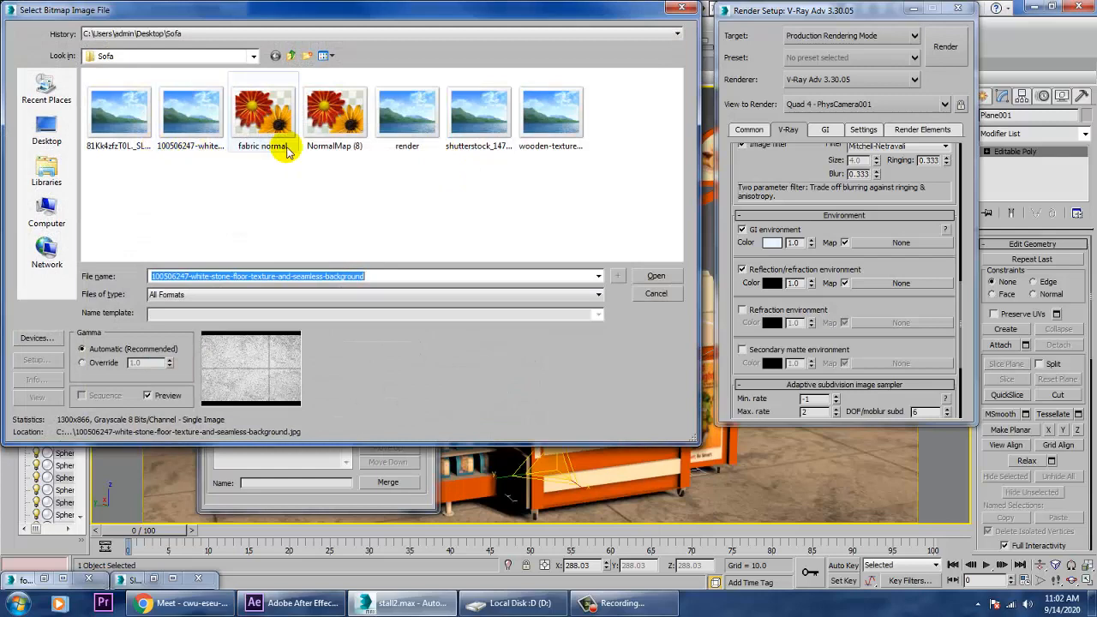
{"action": "left_click", "coordinate": [425, 118]}
{"action": "left_click", "coordinate": [500, 123]}
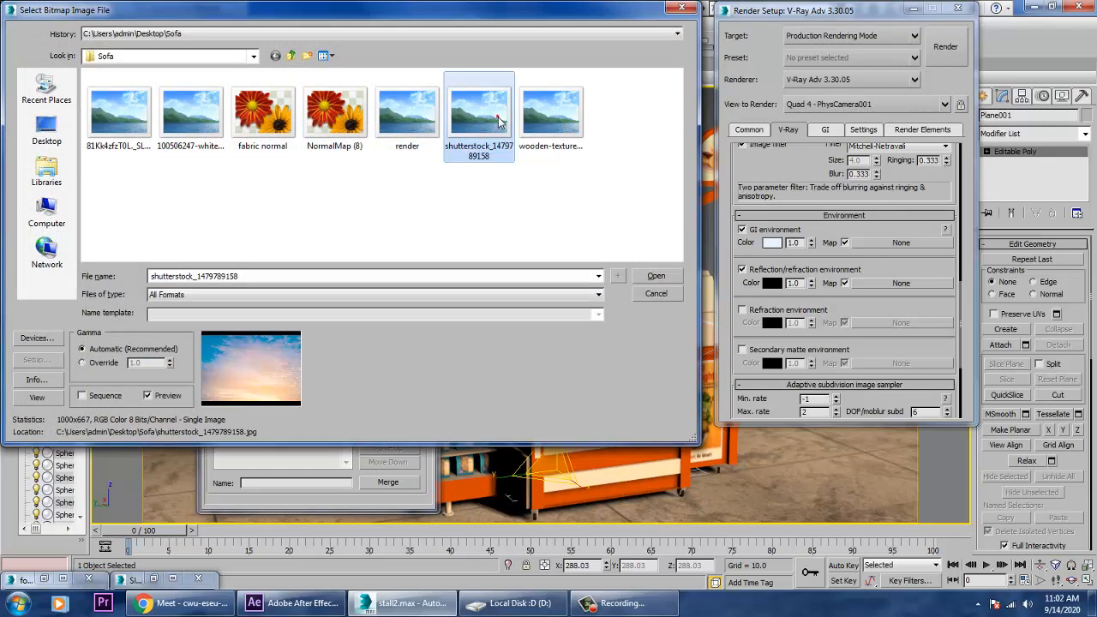
{"action": "double_click", "coordinate": [501, 122]}
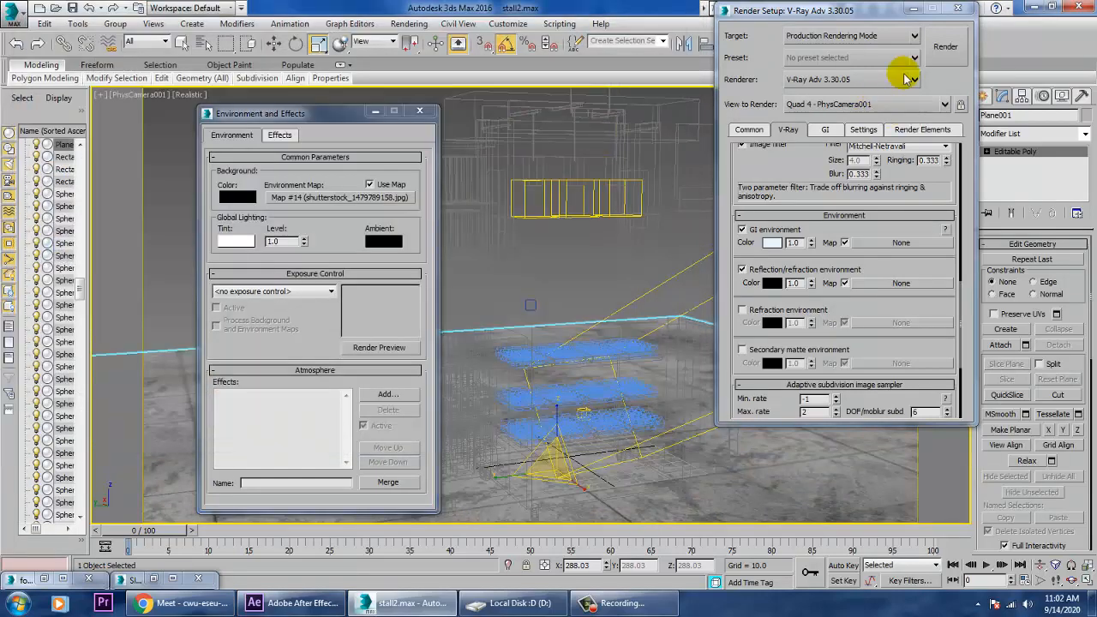
{"action": "left_click", "coordinate": [946, 46]}
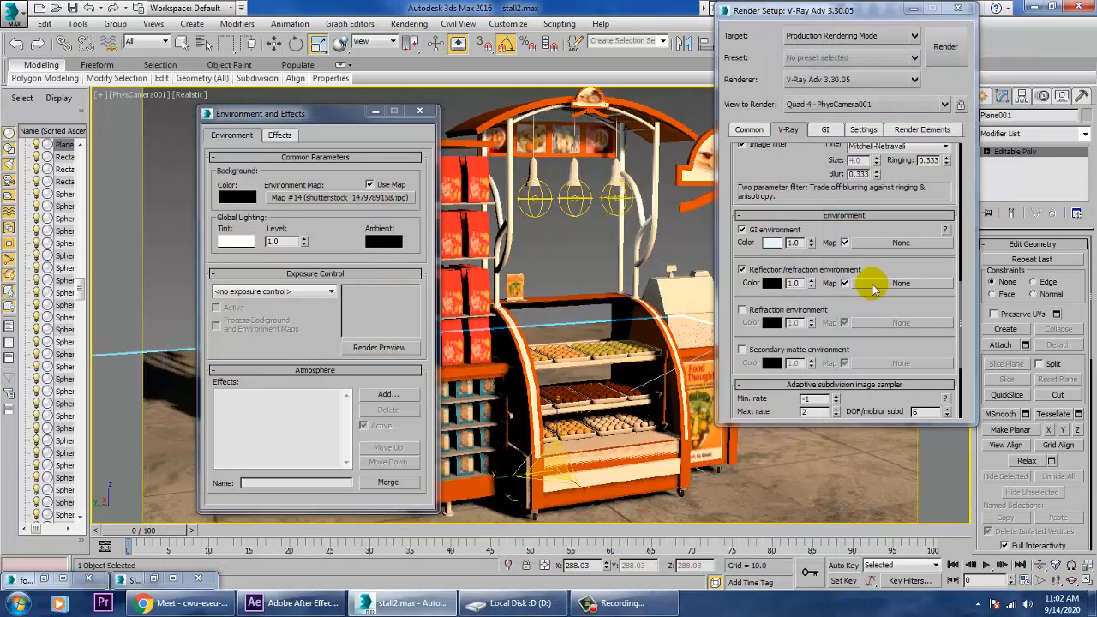
Assign a Bitmap using shutterstock_1479789158.jpg to the V-Ray GI environment map
{"action": "left_click", "coordinate": [901, 243]}
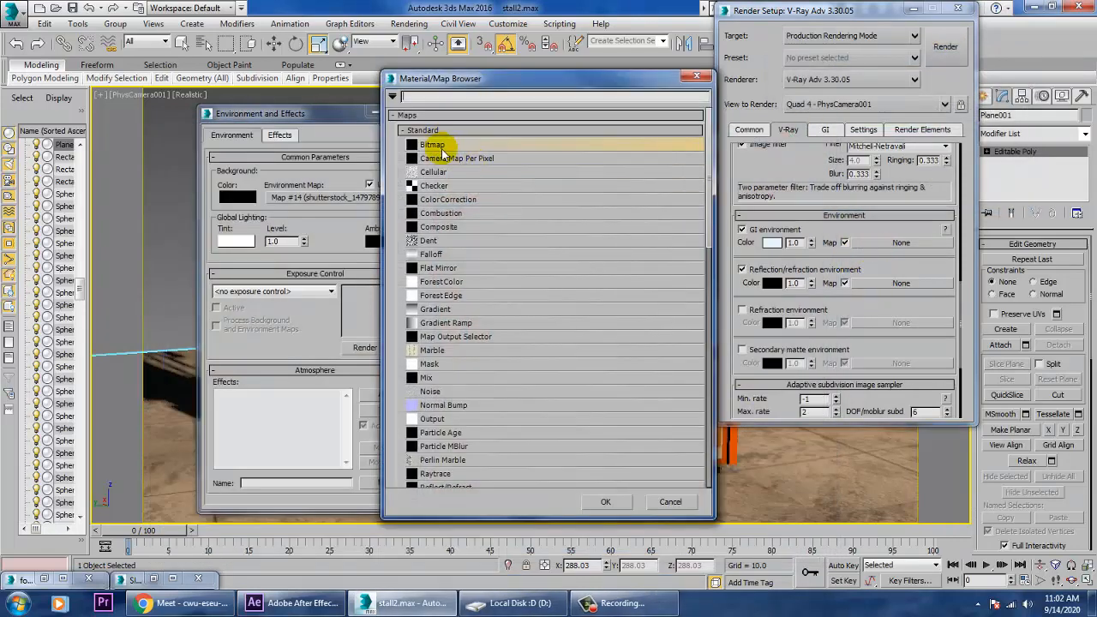
{"action": "double_click", "coordinate": [435, 145]}
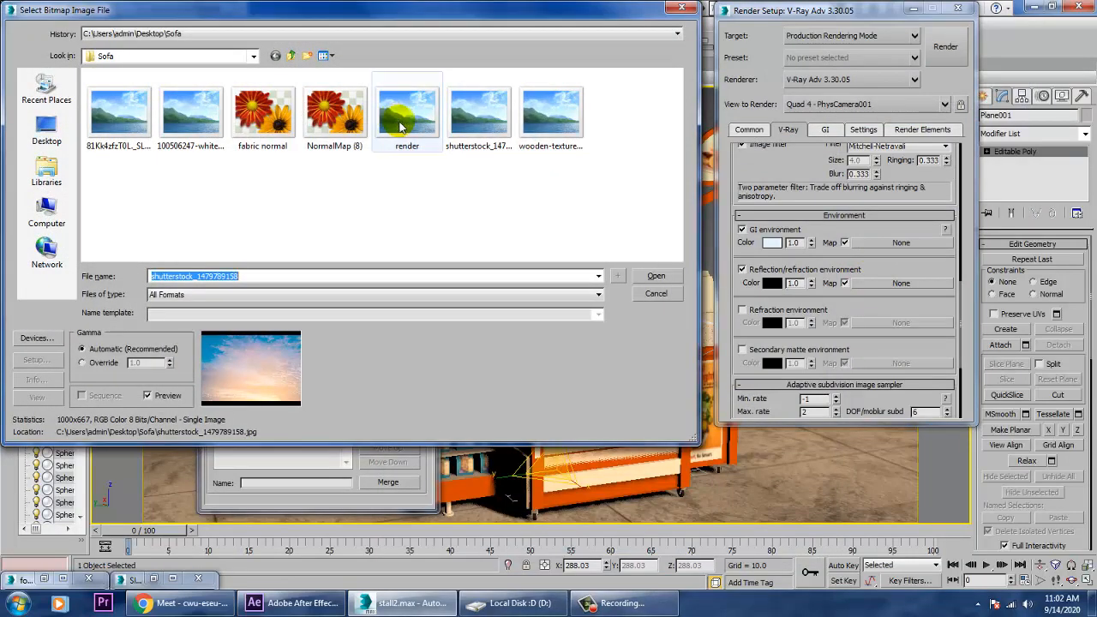
{"action": "double_click", "coordinate": [478, 113]}
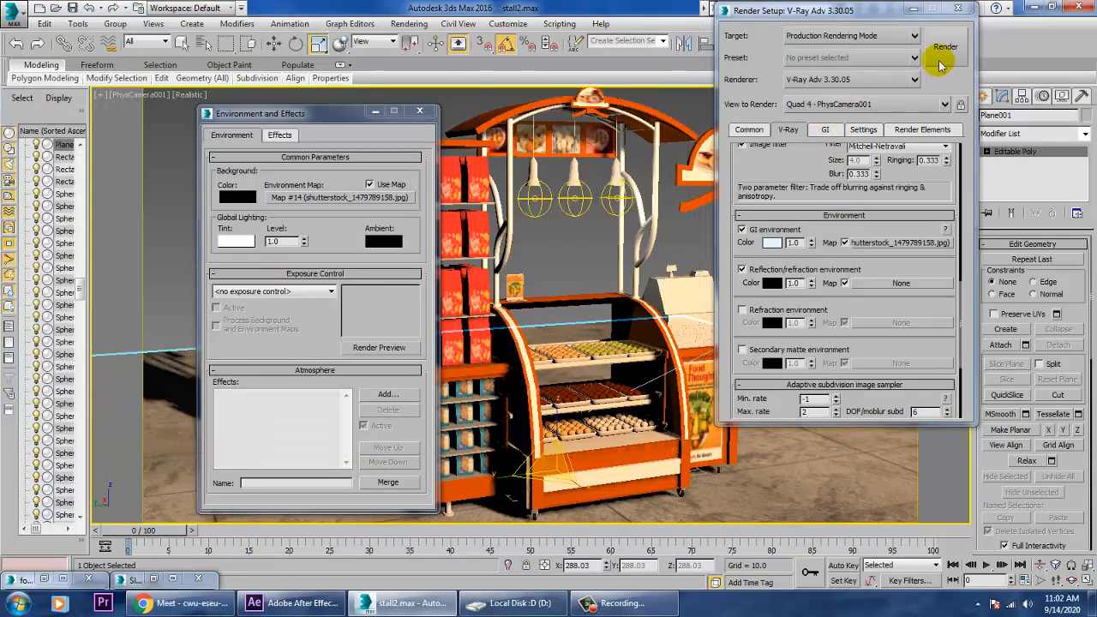
Test-render PhysCamera001, cancel the render, close the frame buffer, and minimize the environment and render setup windows
{"action": "left_click", "coordinate": [946, 46]}
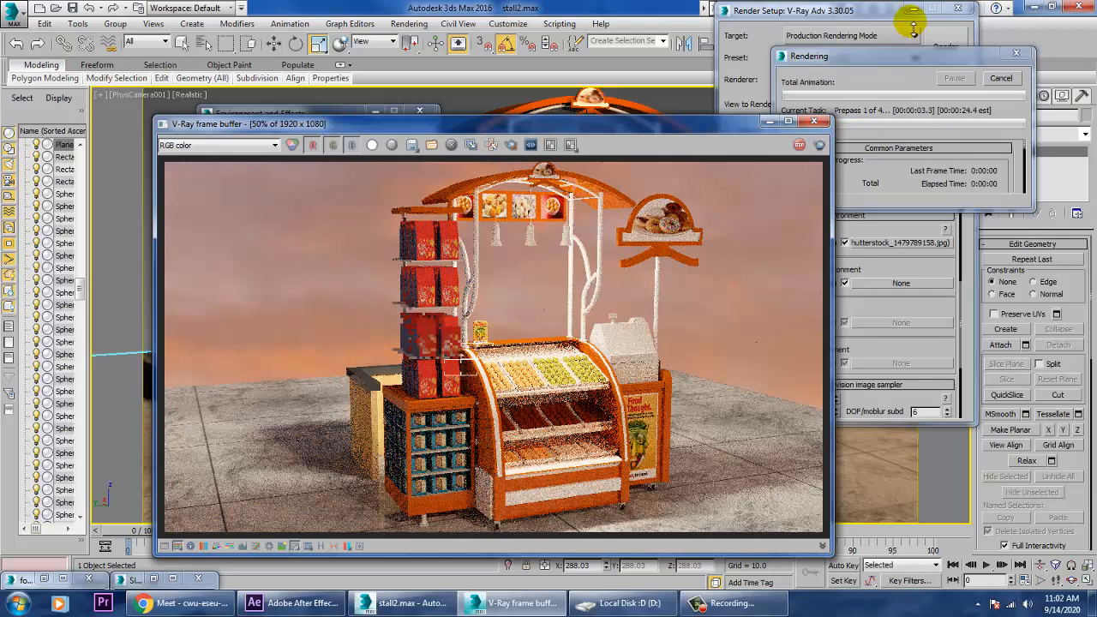
{"action": "key", "text": "Escape"}
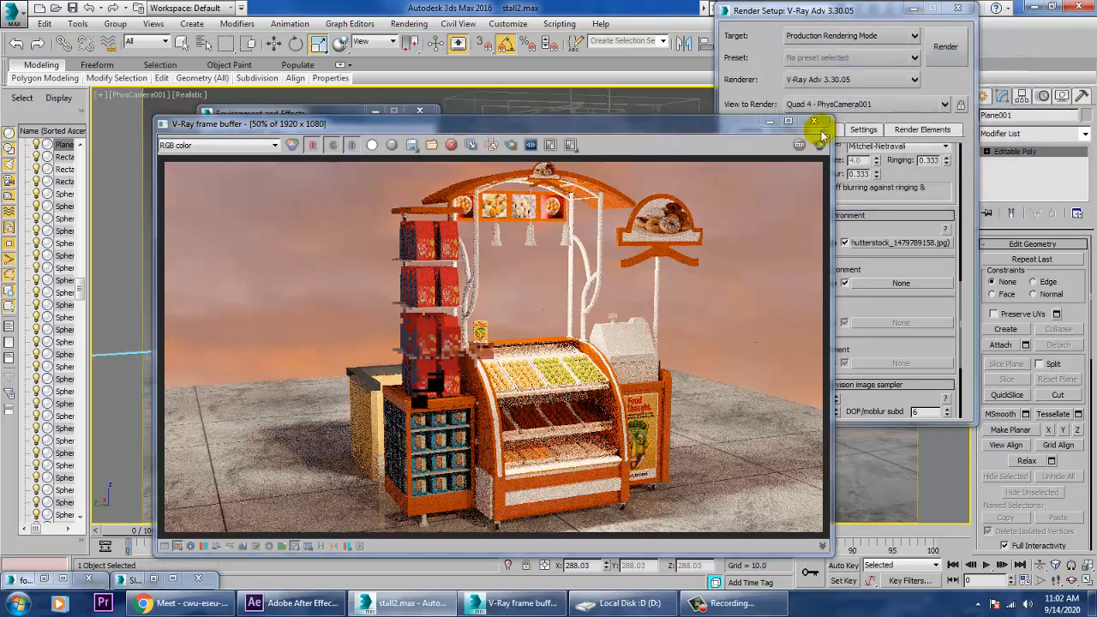
{"action": "left_click", "coordinate": [825, 120]}
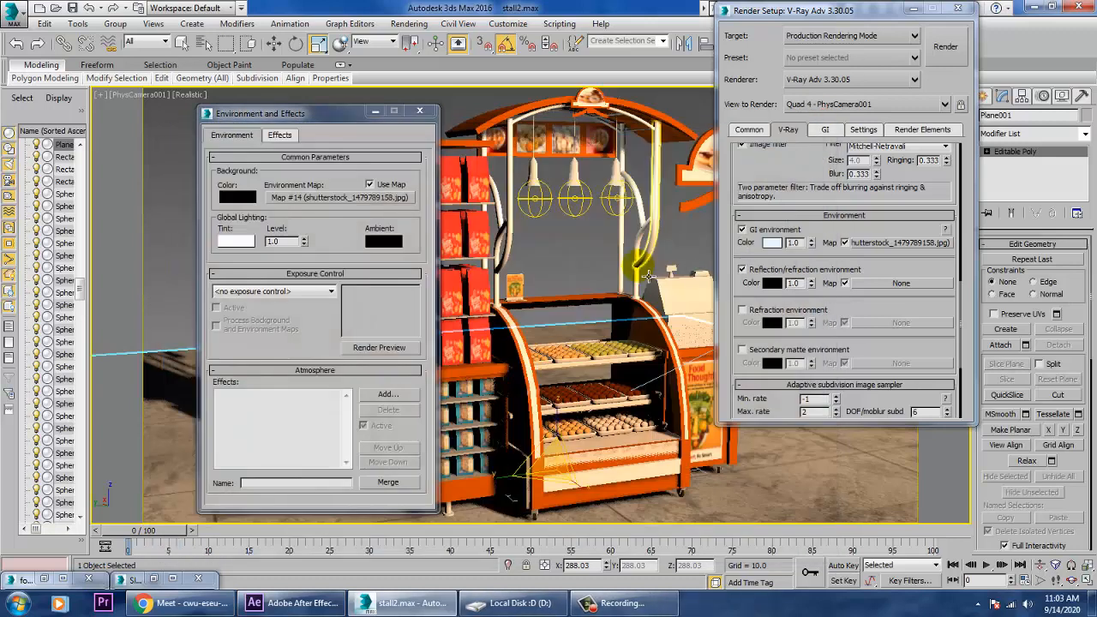
{"action": "left_click", "coordinate": [375, 111]}
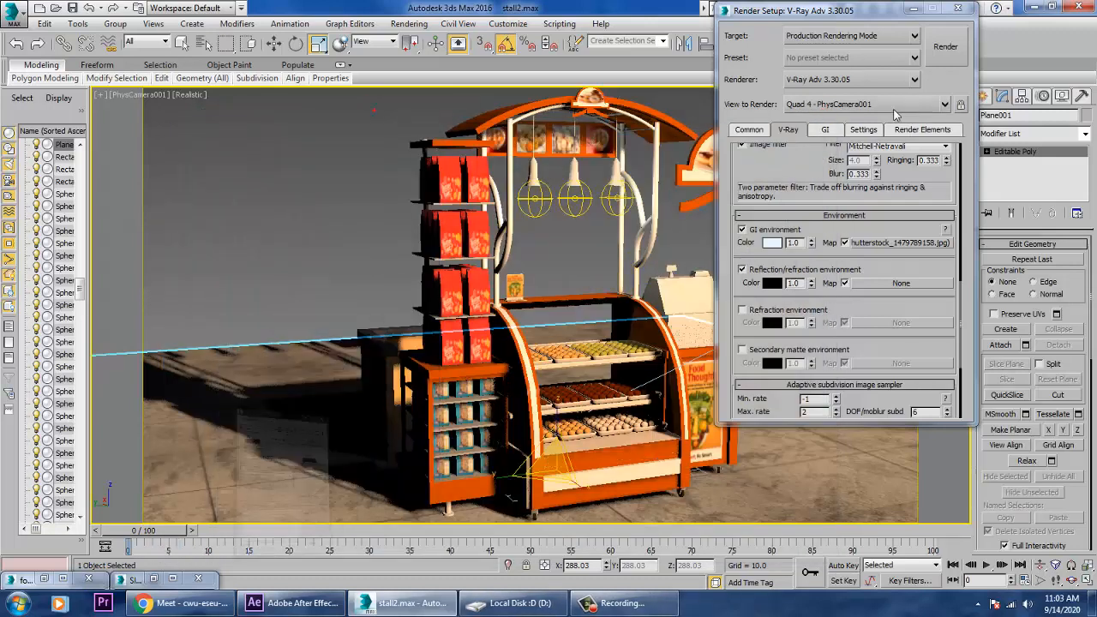
{"action": "left_click", "coordinate": [915, 10]}
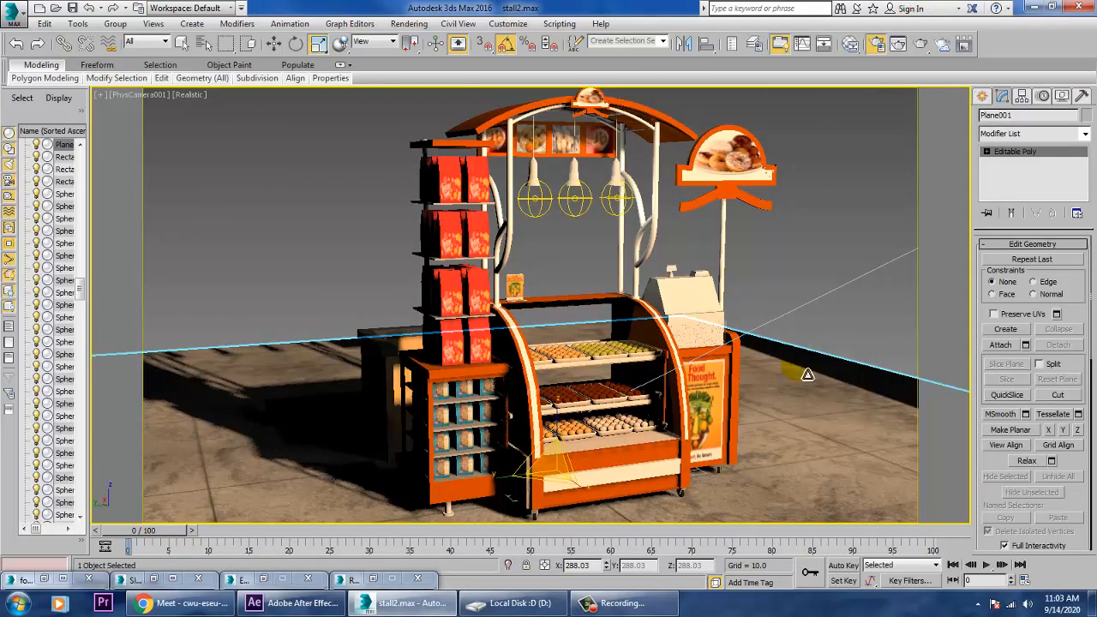
Switch to the perspective view, select VRaySun001 and set its intensity multiplier to 0.03
{"action": "key", "text": "p"}
{"action": "scroll", "coordinate": [811, 366], "scroll_direction": "down", "scroll_amount": 6}
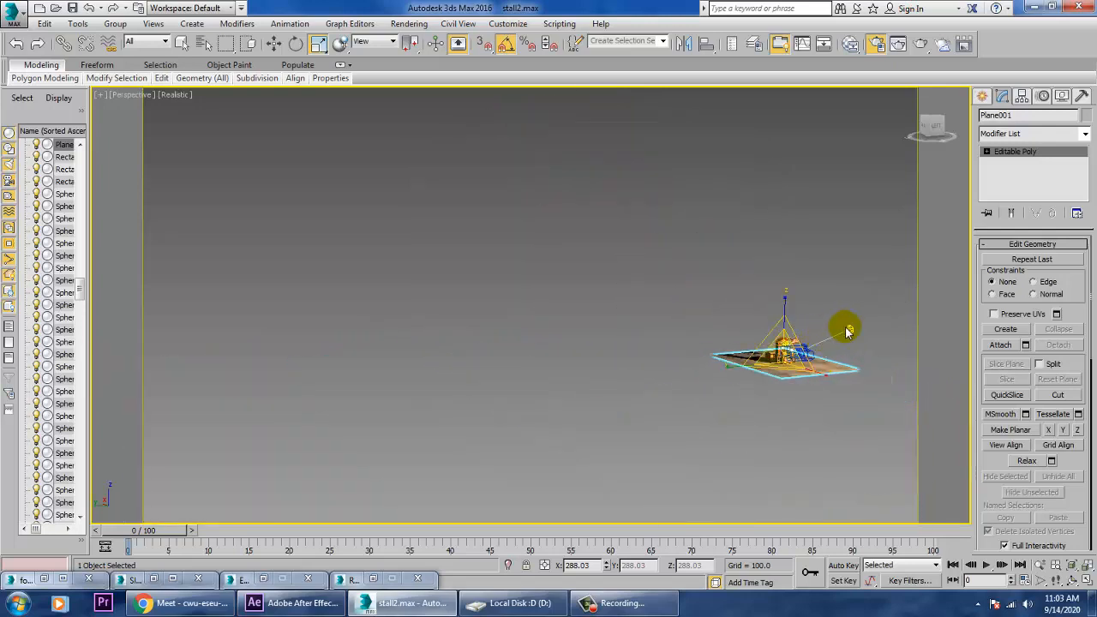
{"action": "left_click", "coordinate": [850, 331]}
{"action": "key", "text": "w"}
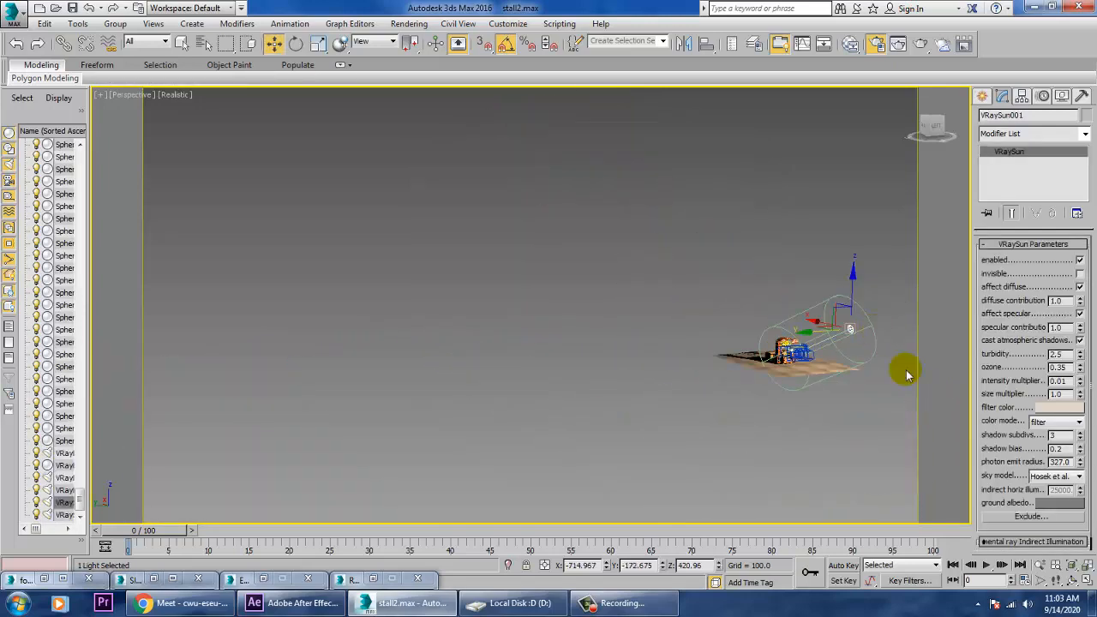
{"action": "key", "text": "z"}
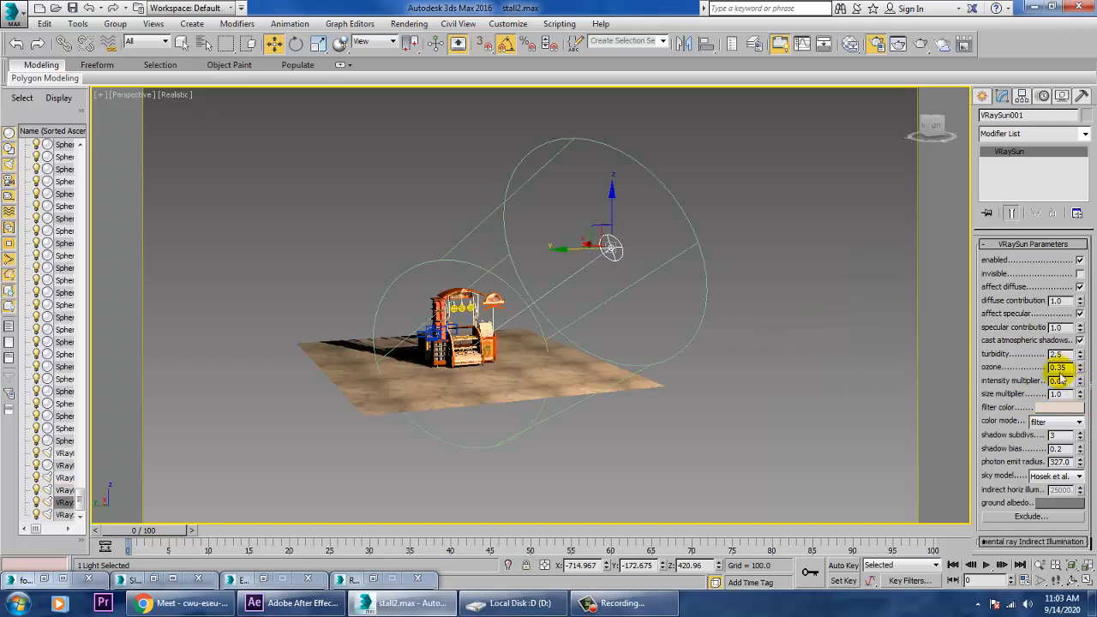
{"action": "left_click_drag", "start_coordinate": [1072, 382], "coordinate": [979, 379]}
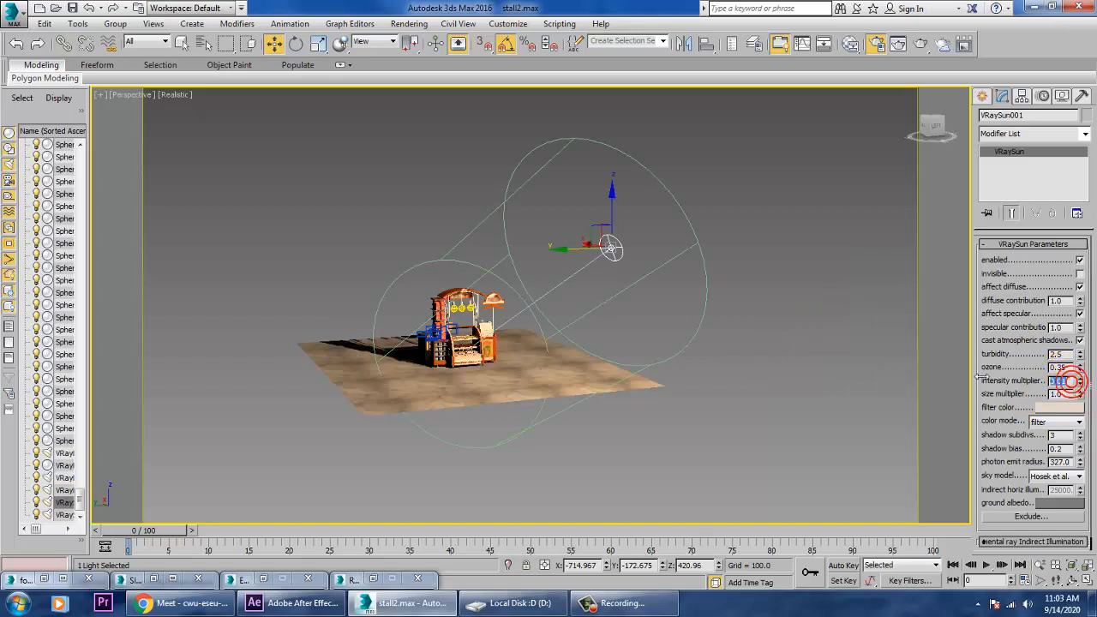
{"action": "type", "text": "0."}
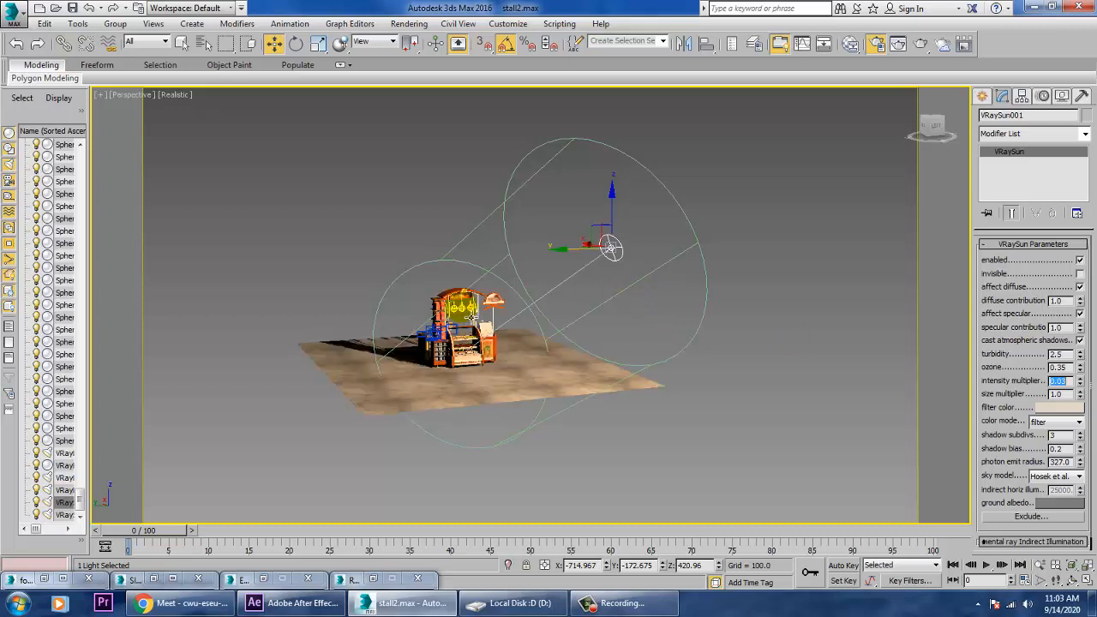
Select the middle hanging lamp's sphere light, VRayLight002, and set its intensity multiplier to 3.0
{"action": "left_click", "coordinate": [463, 309]}
{"action": "key", "text": "z"}
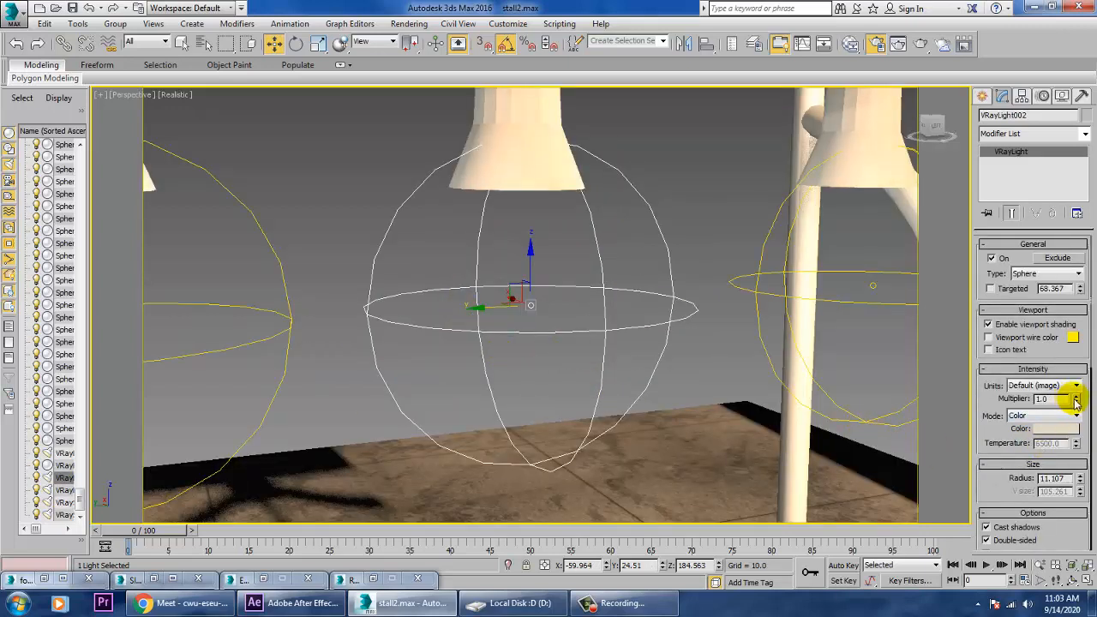
{"action": "mouse_move", "coordinate": [1077, 401]}
{"action": "left_mouse_down"}
{"action": "mouse_move", "coordinate": [1086, 414]}
{"action": "mouse_move", "coordinate": [1075, 403]}
{"action": "left_mouse_up"}
{"action": "scroll", "coordinate": [607, 370], "scroll_direction": "down", "scroll_amount": 7}
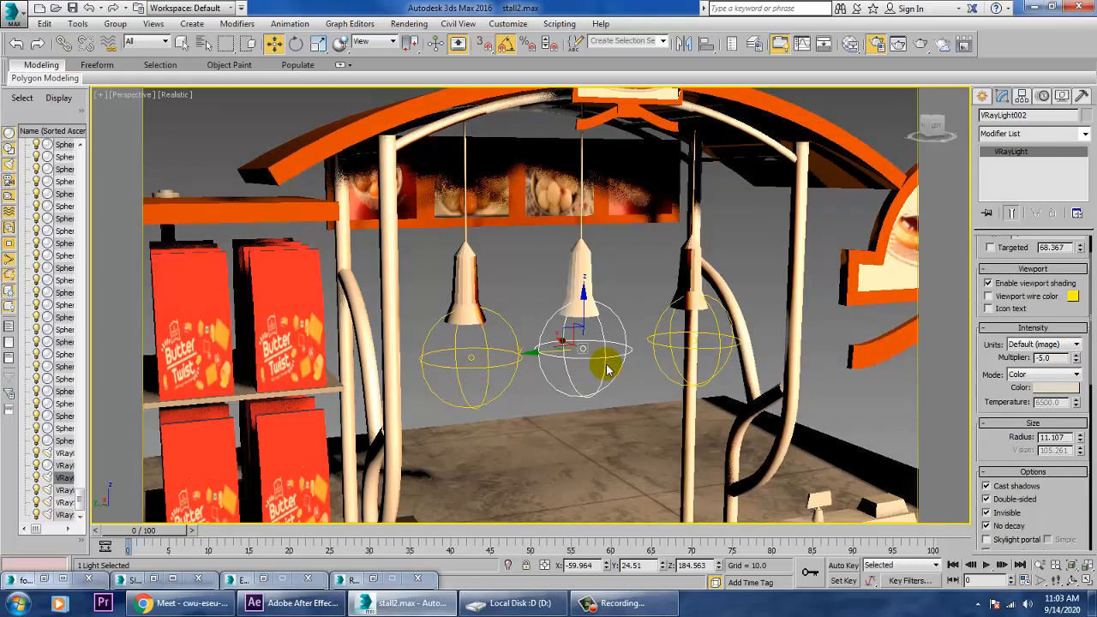
{"action": "left_click_drag", "start_coordinate": [1058, 358], "coordinate": [1005, 332]}
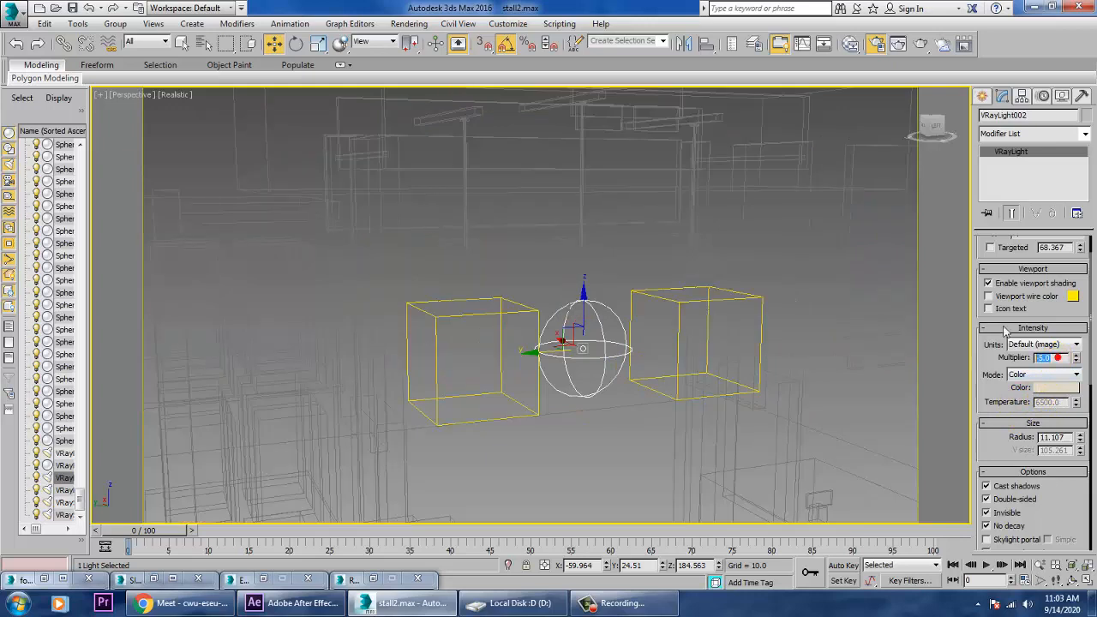
{"action": "type", "text": "3"}
{"action": "key", "text": "Return"}
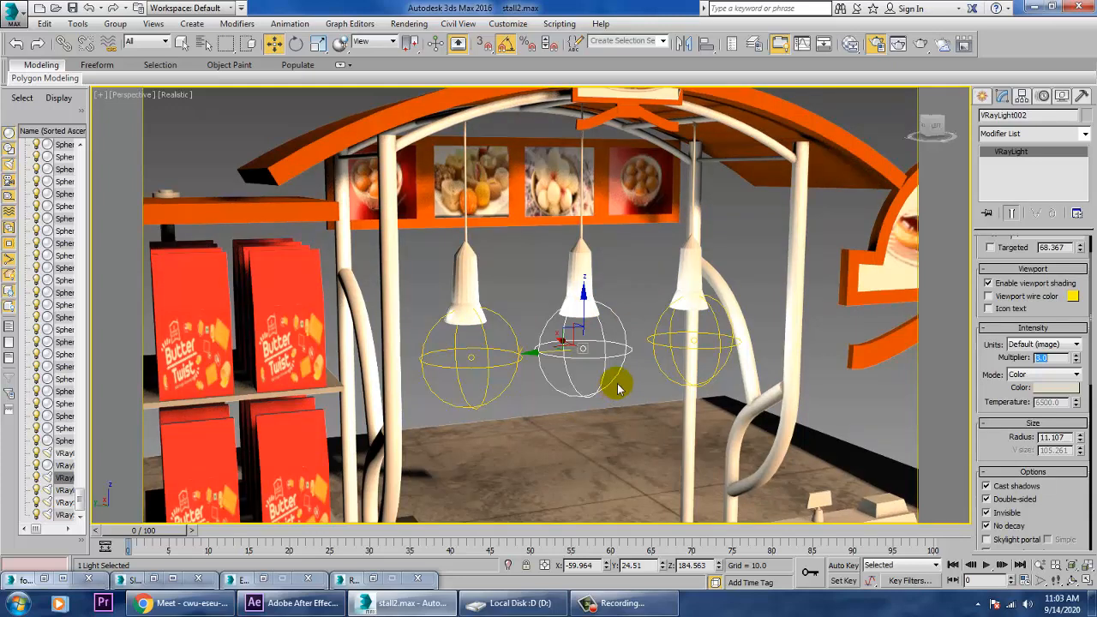
Deselect the light, return to the PhysCamera001 view, test-render the stall and close the frame buffer
{"action": "left_click", "coordinate": [529, 290]}
{"action": "key", "text": "c"}
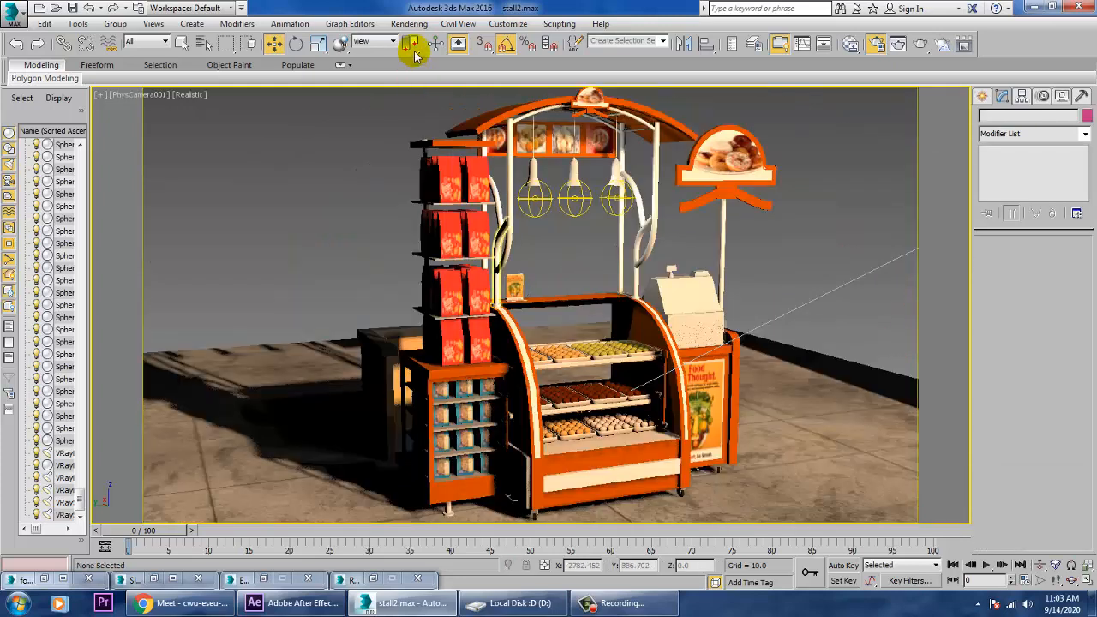
{"action": "left_click", "coordinate": [408, 24]}
{"action": "left_click", "coordinate": [412, 35]}
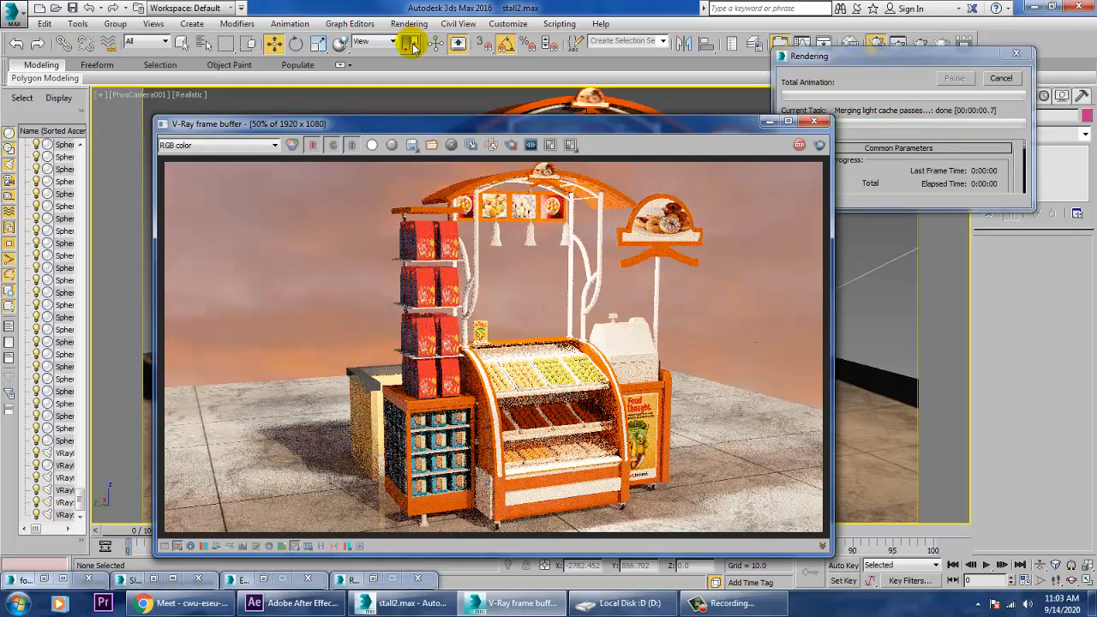
{"action": "left_click", "coordinate": [813, 120]}
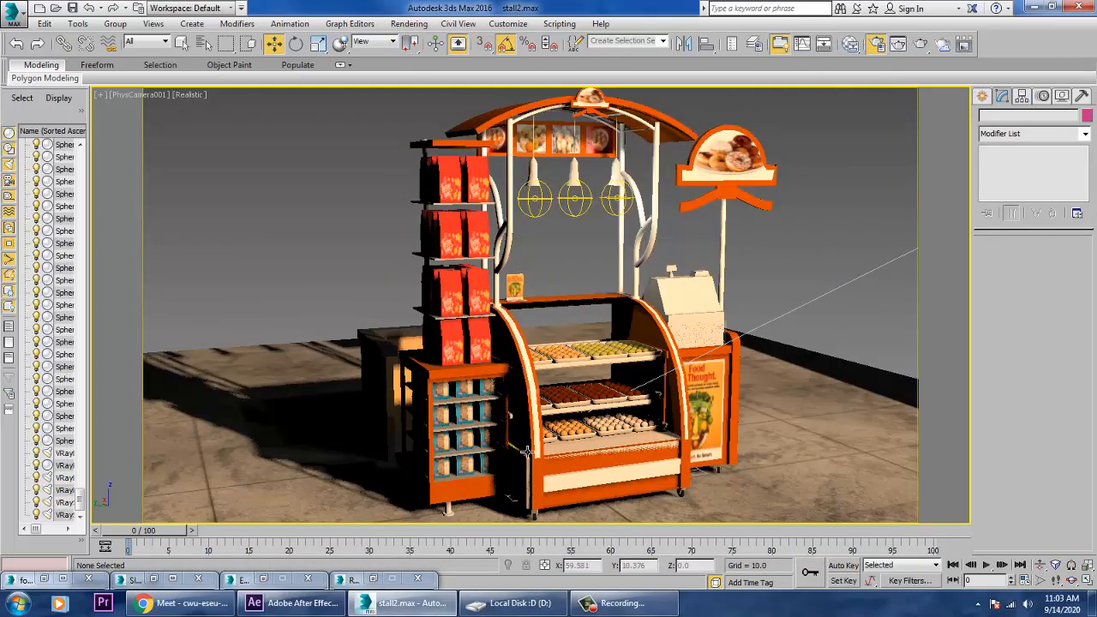
Pick the side polygon of the counter base Line002, leave polygon editing and select the display case body Line001
{"action": "left_click", "coordinate": [517, 485]}
{"action": "left_click", "coordinate": [528, 481]}
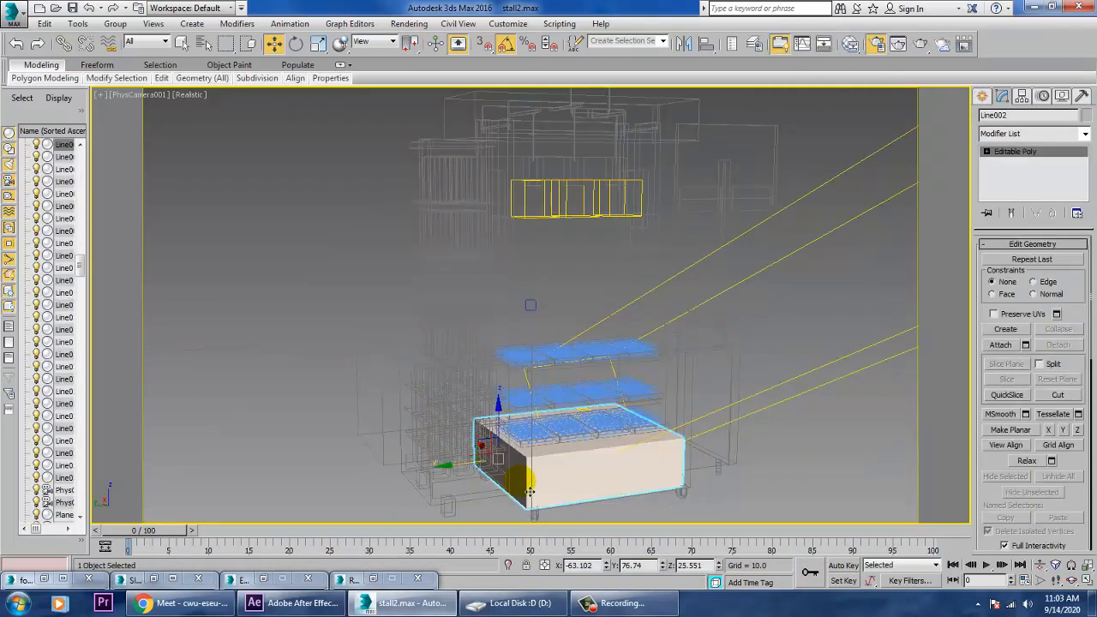
{"action": "left_click", "coordinate": [987, 151]}
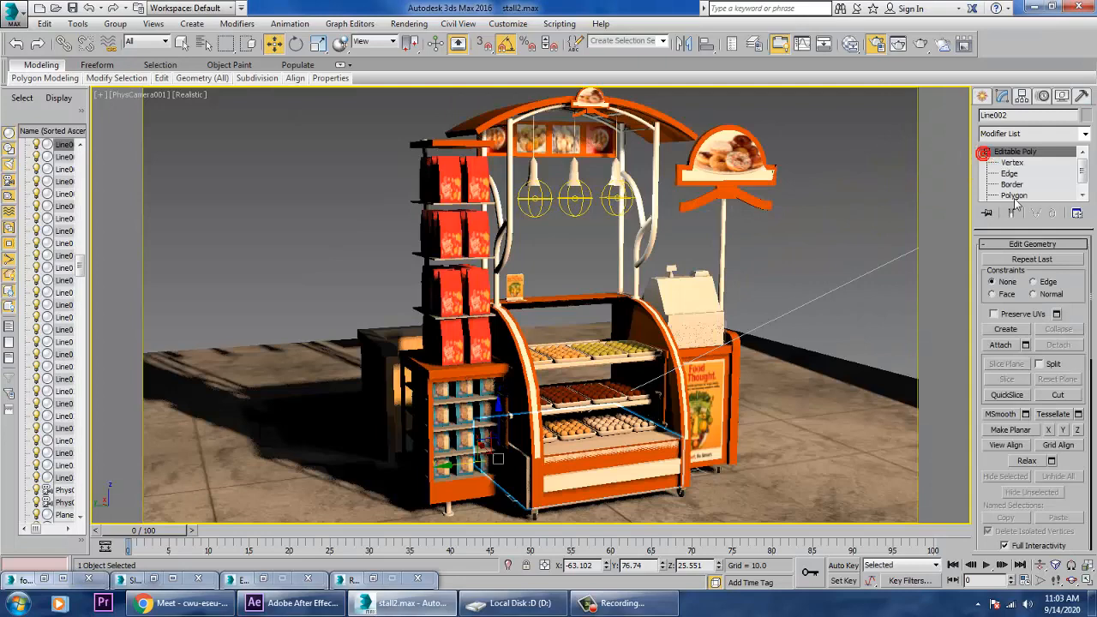
{"action": "left_click", "coordinate": [1014, 196]}
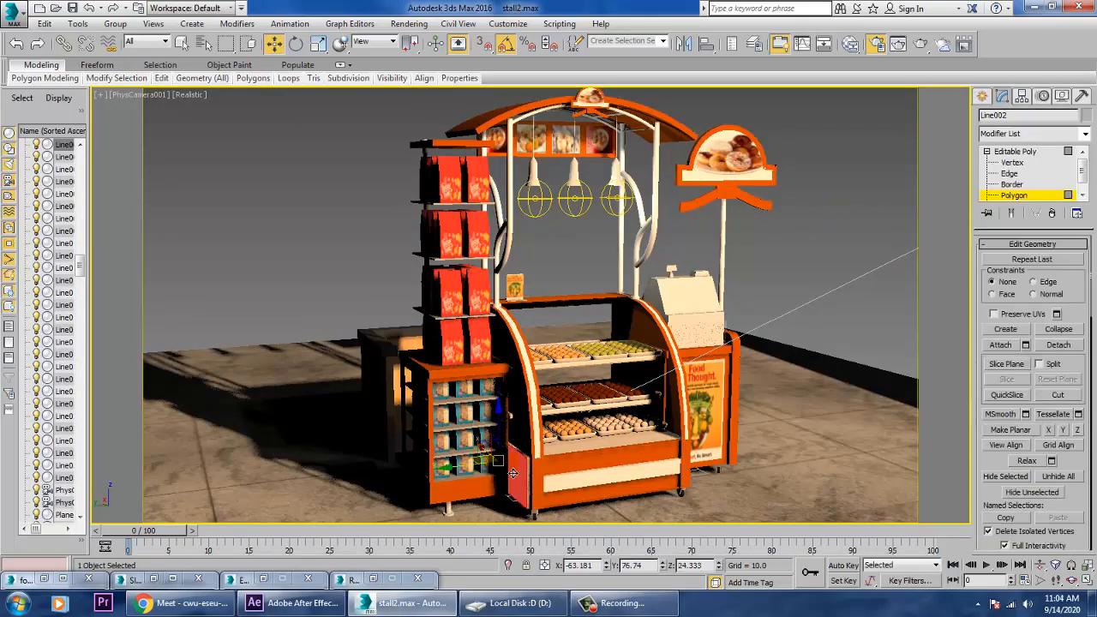
{"action": "left_click", "coordinate": [463, 473]}
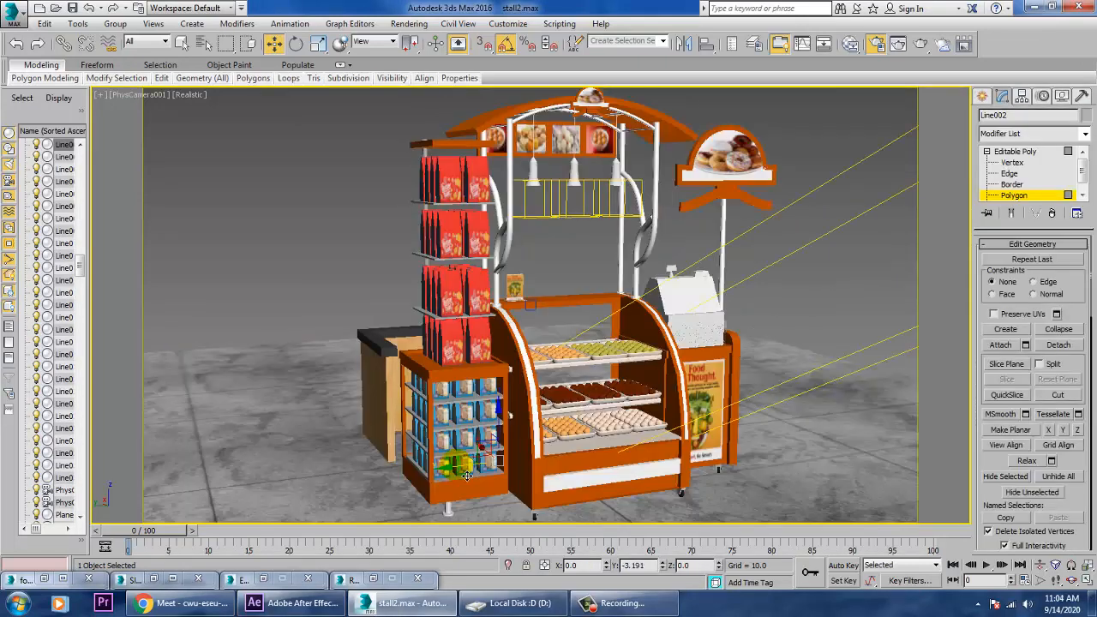
{"action": "left_click", "coordinate": [1020, 150]}
{"action": "left_click", "coordinate": [513, 426]}
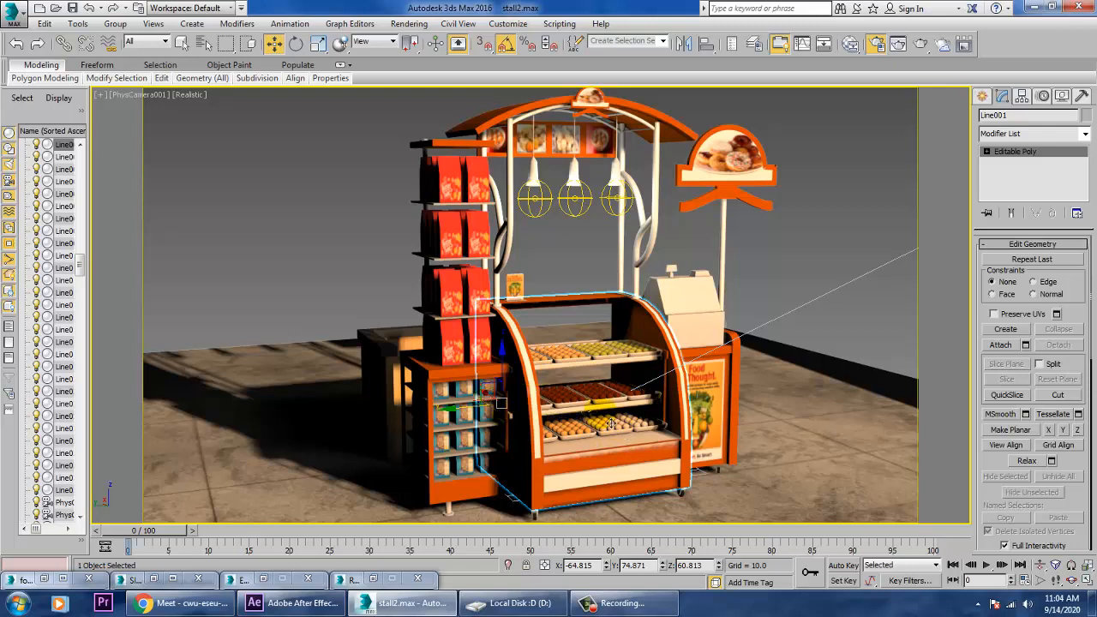
In the perspective view, pick the side polygon of the display case body Line001 and leave polygon editing
{"action": "key", "text": "p"}
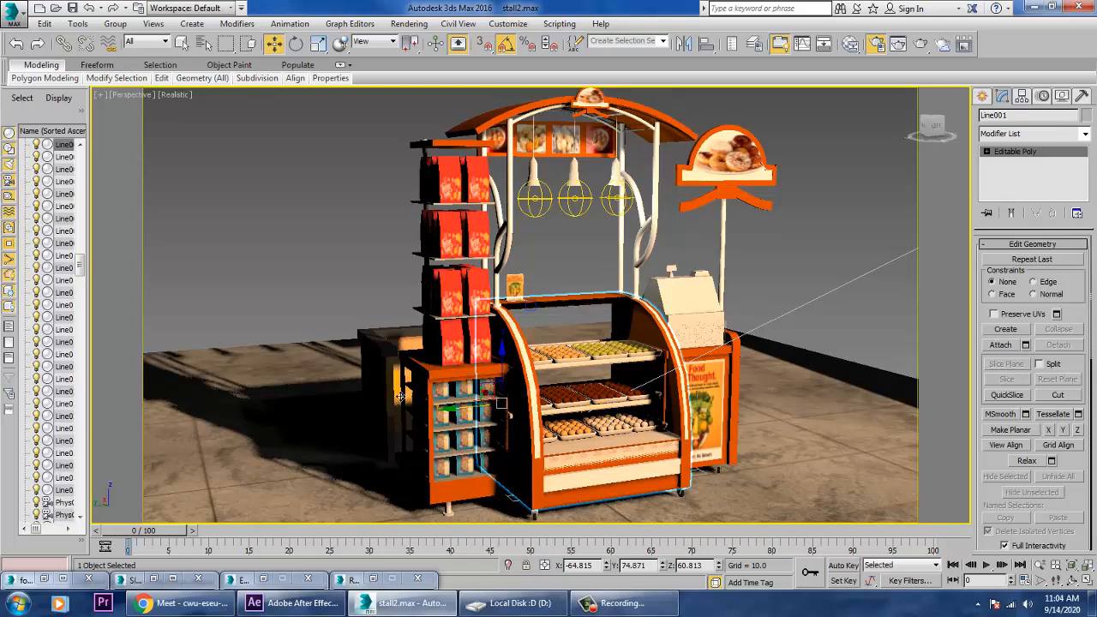
{"action": "key", "text": "z"}
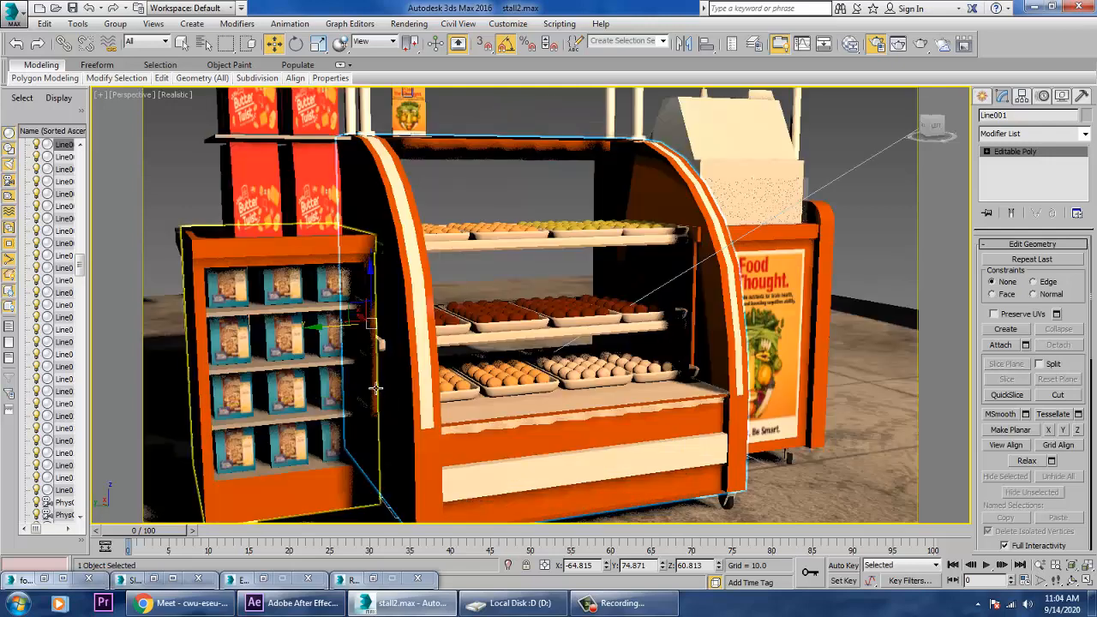
{"action": "key", "text": "4"}
{"action": "left_click", "coordinate": [387, 354]}
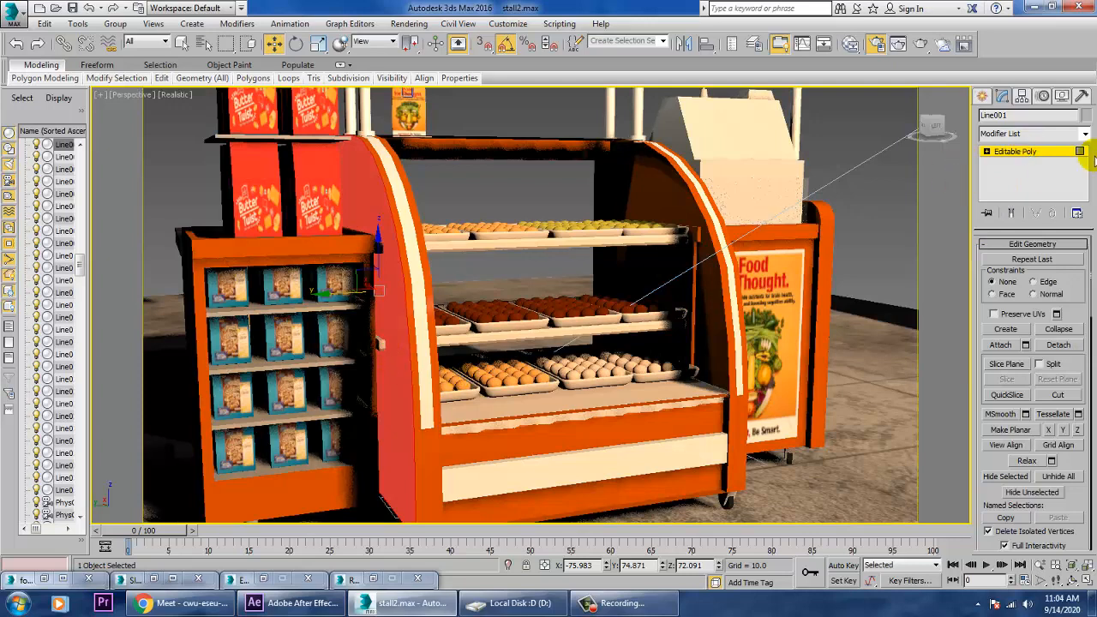
{"action": "left_click", "coordinate": [1039, 151]}
Select the middle shelf Box002 and move its protruding end vertices inward, behind the display case's side panel
{"action": "left_click", "coordinate": [390, 355]}
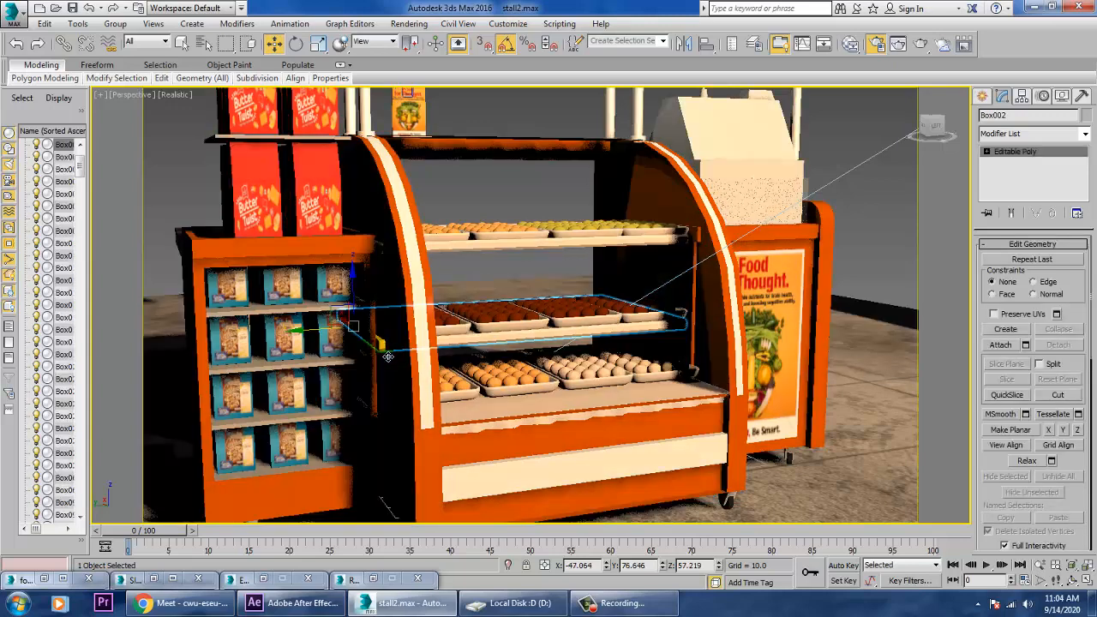
{"action": "key", "text": "F3"}
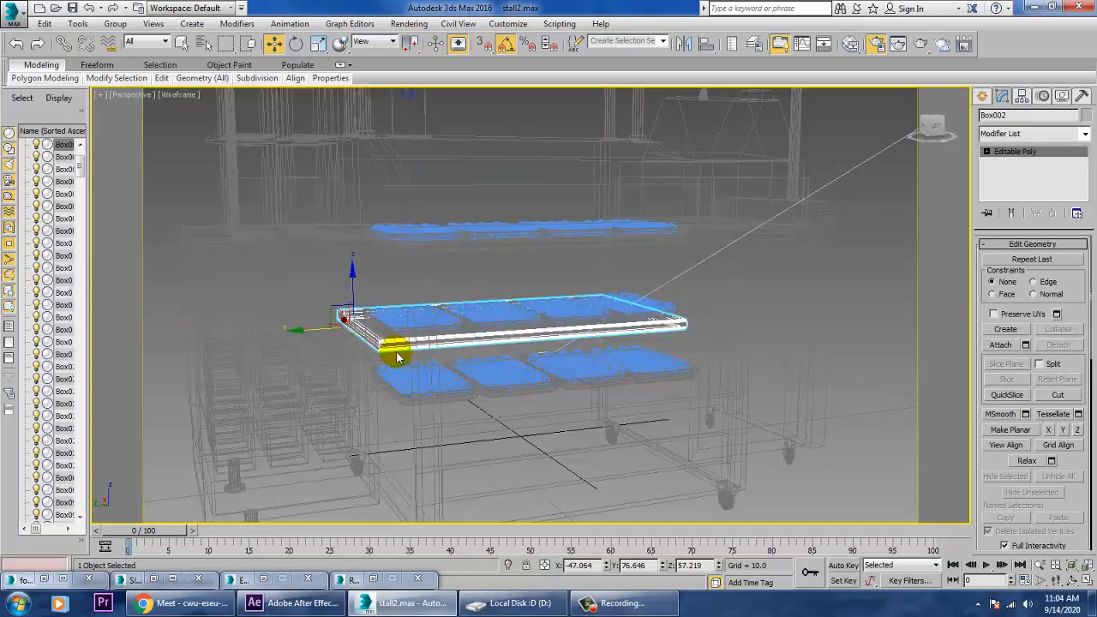
{"action": "key", "text": "1"}
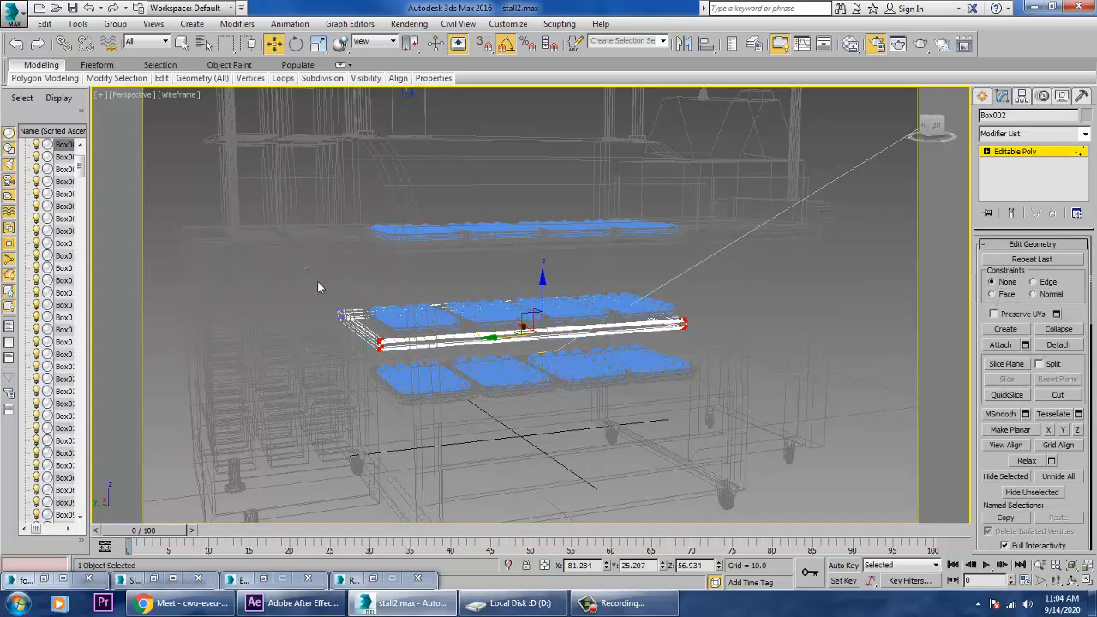
{"action": "left_click_drag", "start_coordinate": [386, 410], "coordinate": [309, 278]}
{"action": "mouse_move", "coordinate": [362, 347]}
{"action": "left_mouse_down"}
{"action": "mouse_move", "coordinate": [339, 344]}
{"action": "mouse_move", "coordinate": [370, 342]}
{"action": "left_mouse_up"}
{"action": "left_click", "coordinate": [1010, 156]}
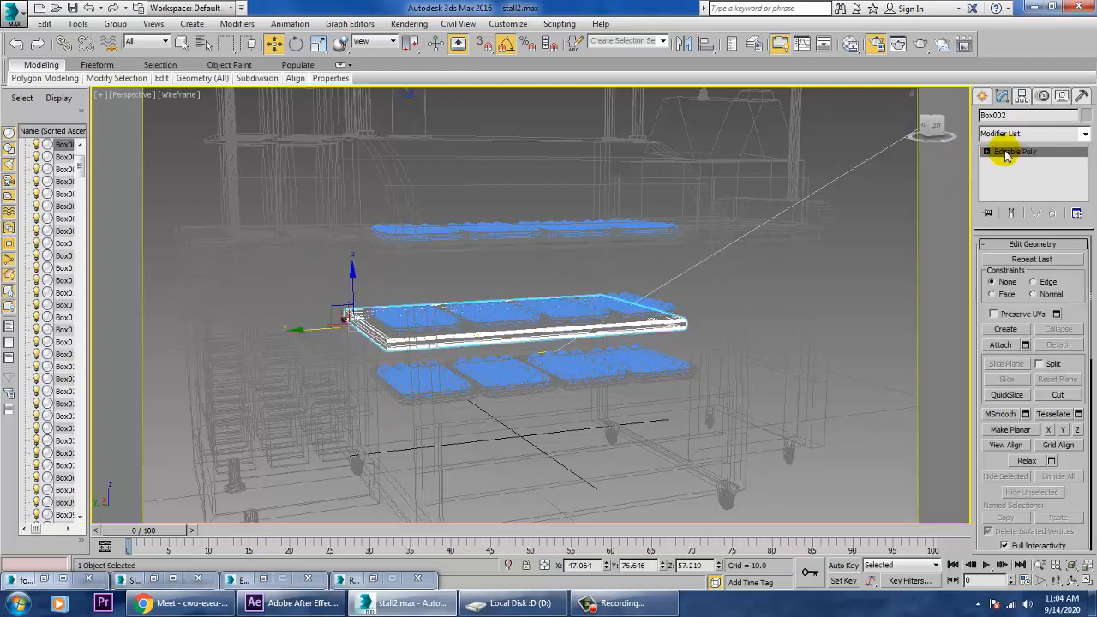
Move the top shelf Box001's protruding end vertices inward as well, then restore realistic shading and deselect the shelf
{"action": "left_click", "coordinate": [389, 262]}
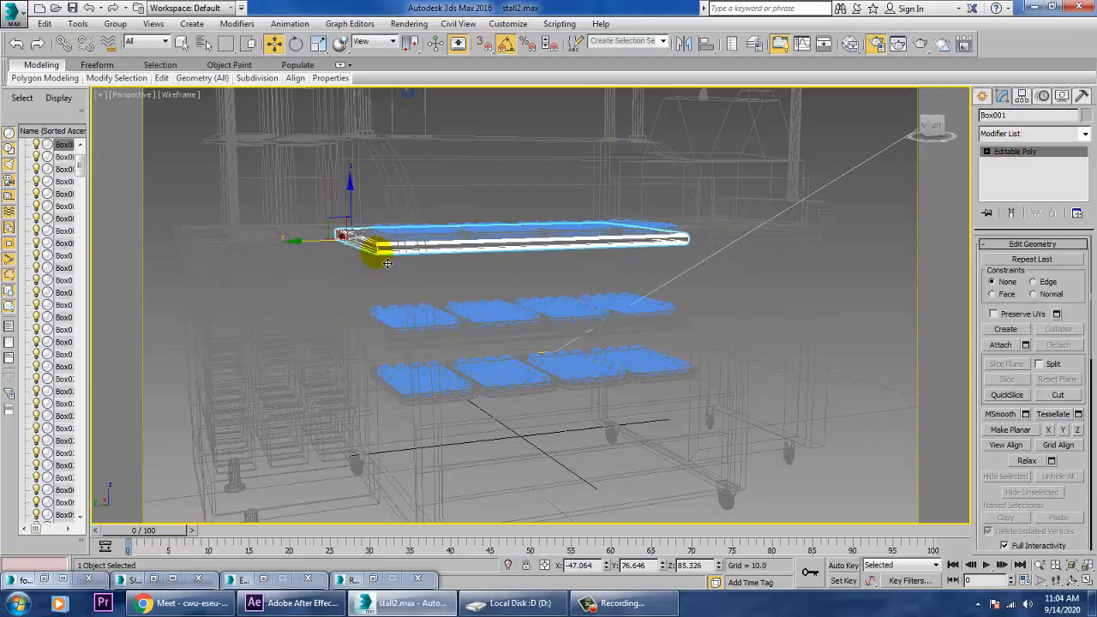
{"action": "key", "text": "1"}
{"action": "left_click_drag", "start_coordinate": [231, 172], "coordinate": [412, 306]}
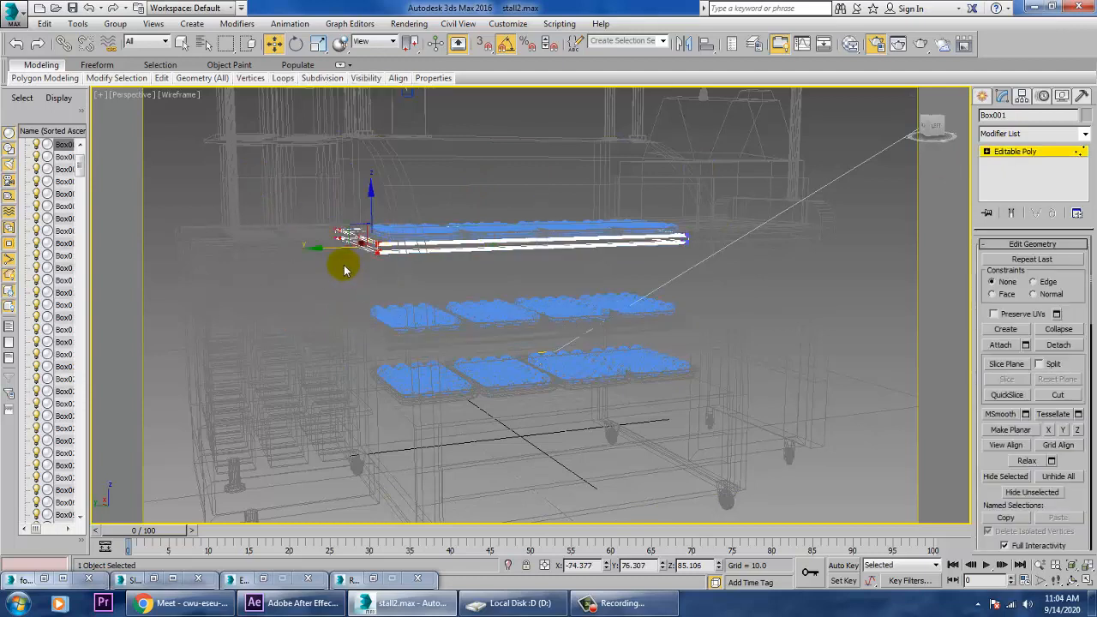
{"action": "left_click_drag", "start_coordinate": [330, 260], "coordinate": [346, 256]}
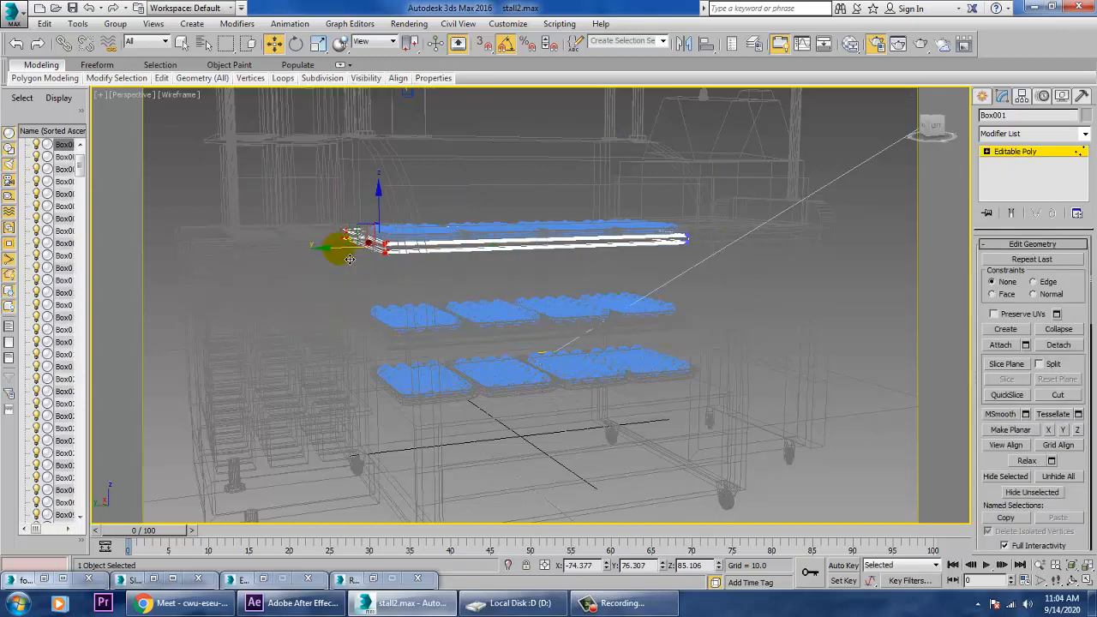
{"action": "left_click", "coordinate": [1027, 150]}
{"action": "key", "text": "F3"}
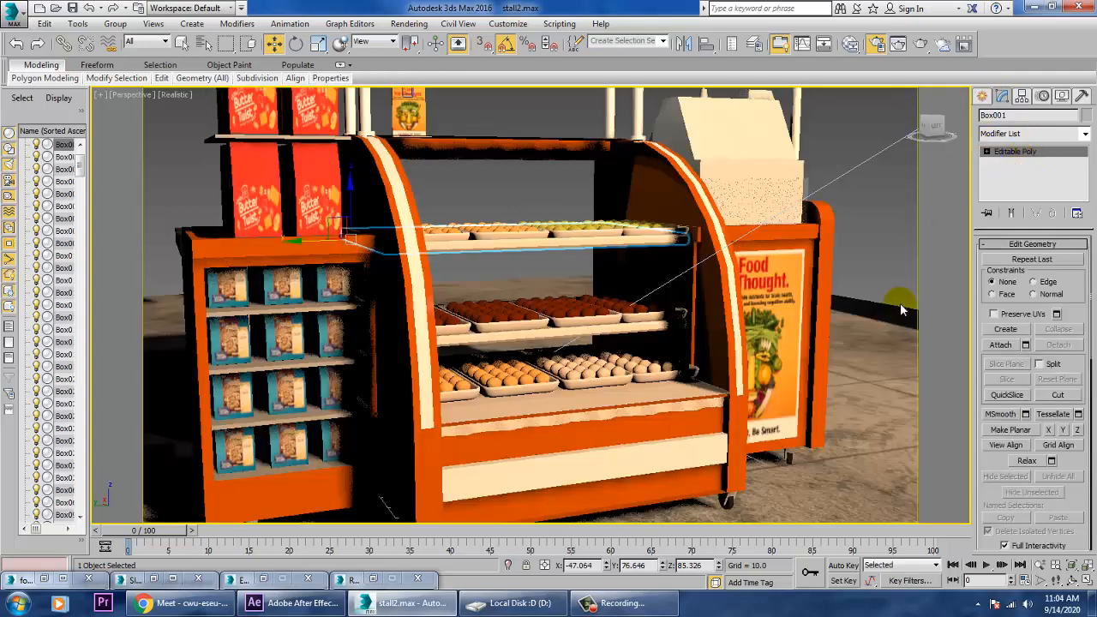
{"action": "left_click", "coordinate": [863, 225]}
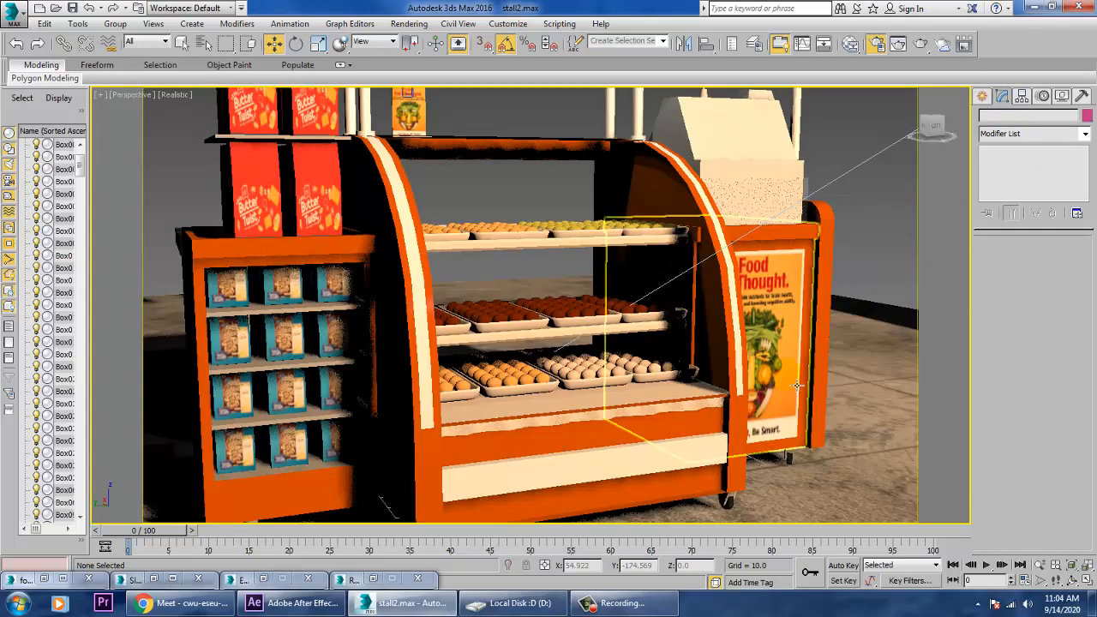
Select VRaySun001 and set its intensity multiplier to 0.02
{"action": "scroll", "coordinate": [797, 386], "scroll_direction": "down", "scroll_amount": 12}
{"action": "left_click_drag", "start_coordinate": [797, 385], "coordinate": [817, 333]}
{"action": "middle_click_drag", "start_coordinate": [816, 333], "coordinate": [589, 345]}
{"action": "mouse_move", "coordinate": [817, 333]}
{"action": "left_mouse_down"}
{"action": "mouse_move", "coordinate": [590, 345]}
{"action": "mouse_move", "coordinate": [685, 325]}
{"action": "mouse_move", "coordinate": [668, 312]}
{"action": "left_mouse_up"}
{"action": "right_click", "coordinate": [668, 312]}
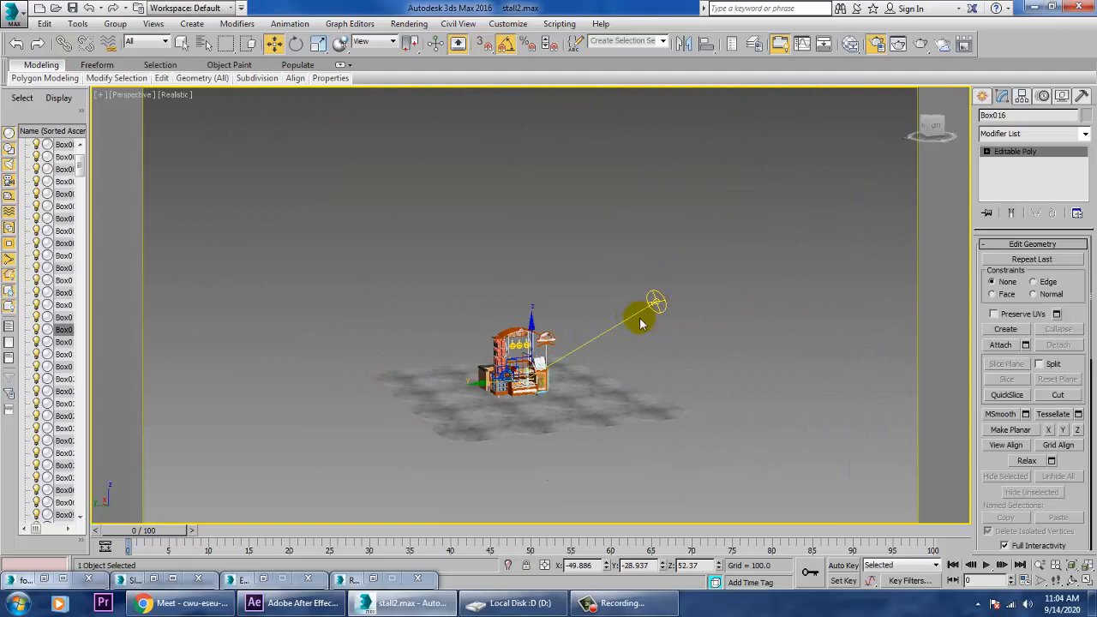
{"action": "left_click", "coordinate": [655, 303]}
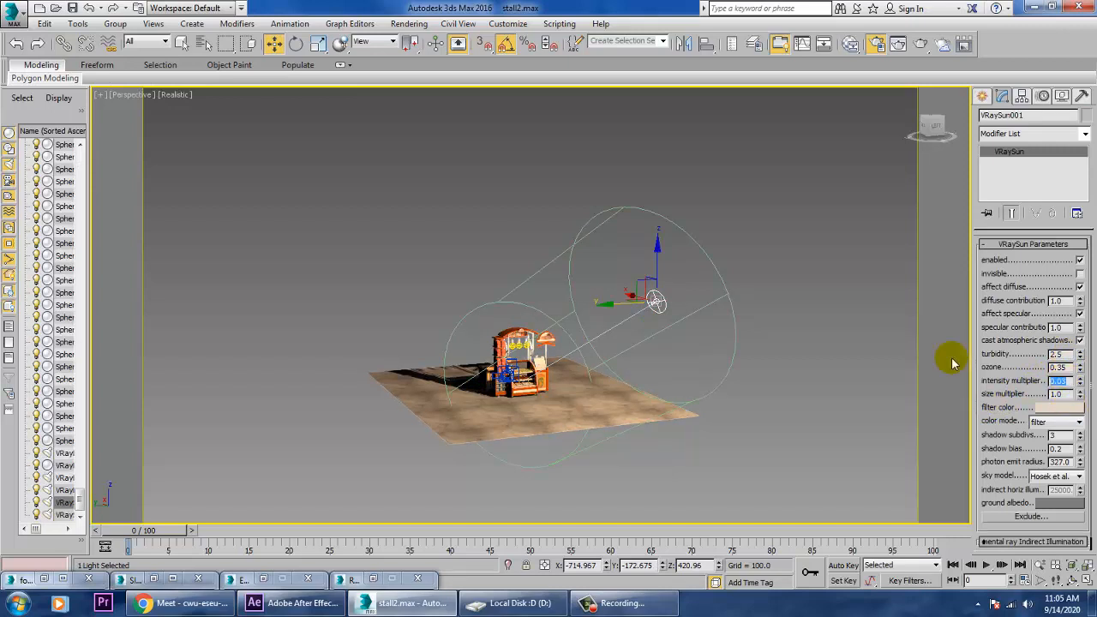
{"action": "type", "text": "0."}
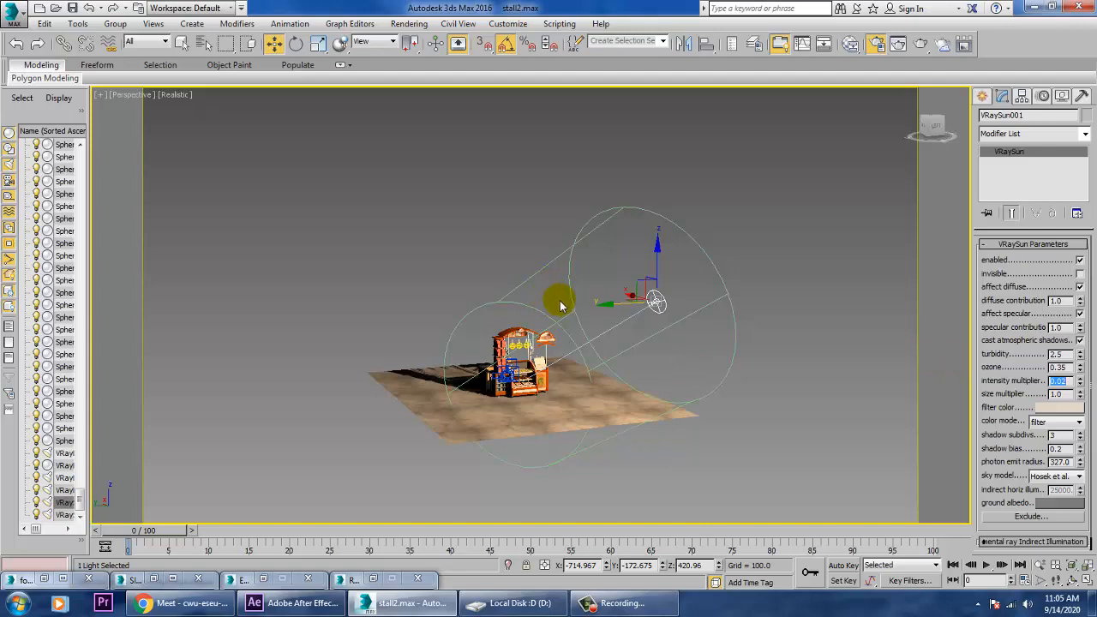
Deselect the sun, test-render the stall from PhysCamera001, cancel the render and close the frame buffer
{"action": "left_click", "coordinate": [420, 216]}
{"action": "key", "text": "c"}
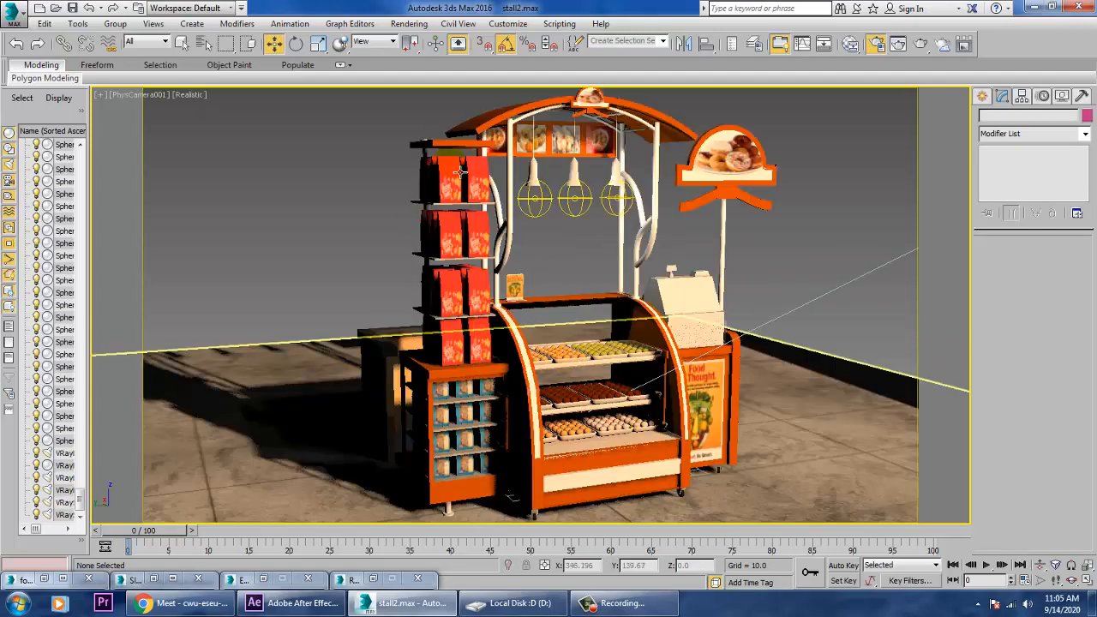
{"action": "left_click", "coordinate": [409, 23]}
{"action": "left_click", "coordinate": [420, 43]}
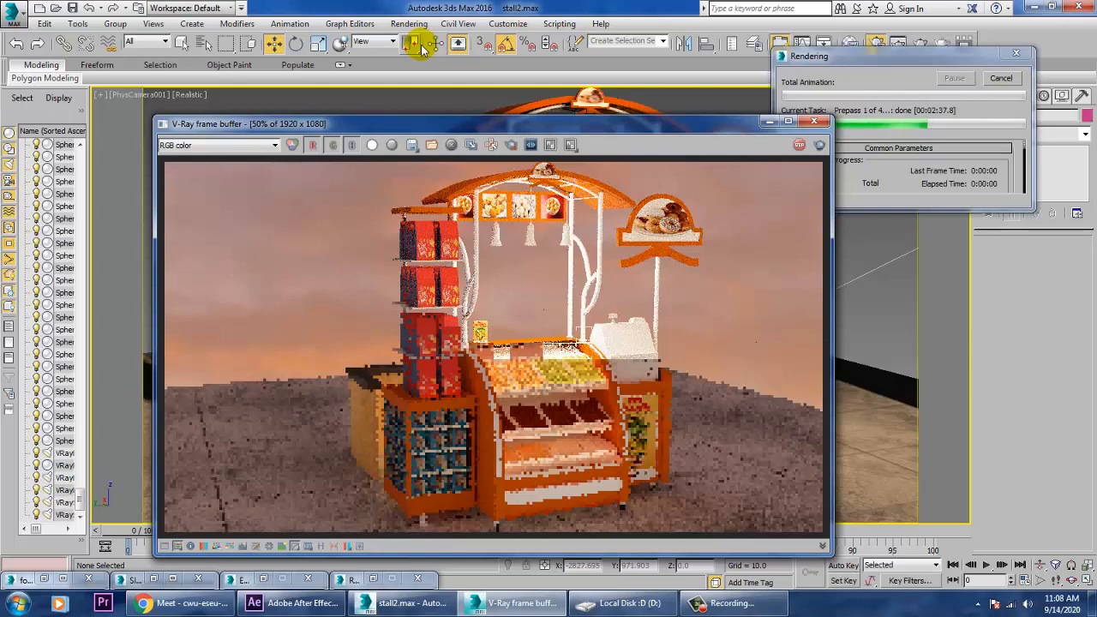
{"action": "key", "text": "Escape"}
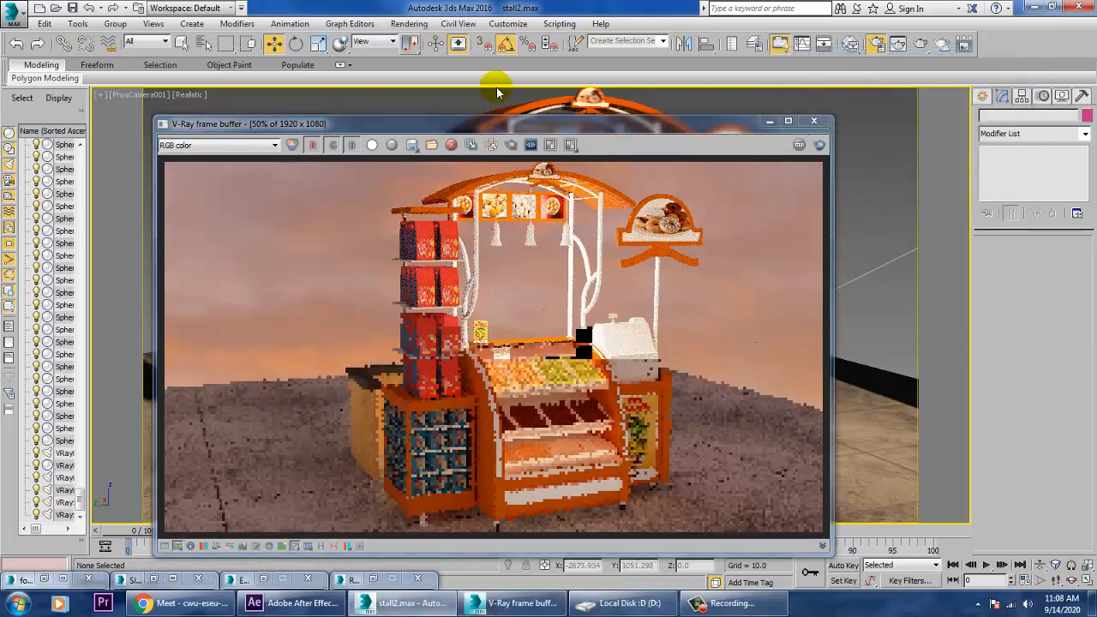
{"action": "left_click", "coordinate": [813, 121]}
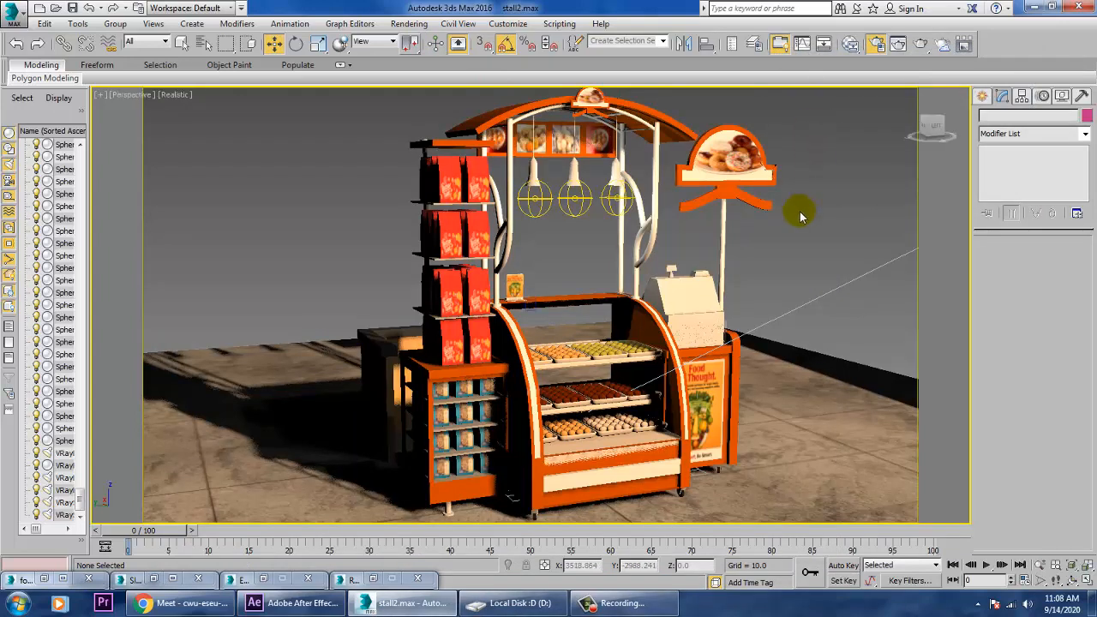
Move VRaySun001 outward and up to about X -900, Y -302, Z 637, and set its intensity multiplier to 0.01
{"action": "key", "text": "p"}
{"action": "scroll", "coordinate": [818, 219], "scroll_direction": "down", "scroll_amount": 10}
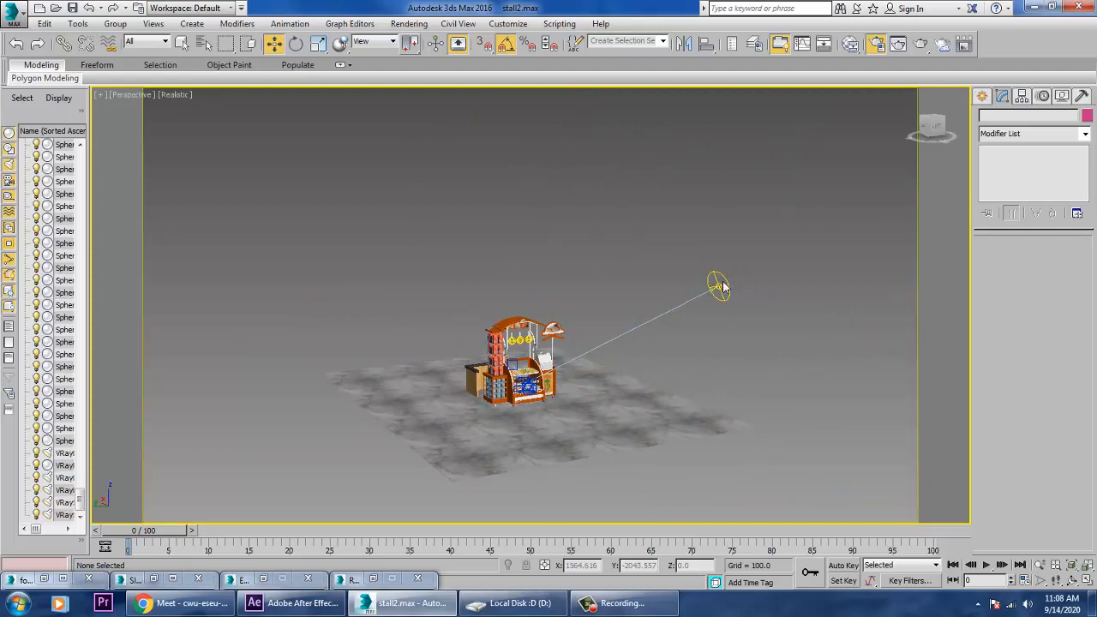
{"action": "left_click", "coordinate": [720, 289]}
{"action": "left_click_drag", "start_coordinate": [706, 301], "coordinate": [747, 300]}
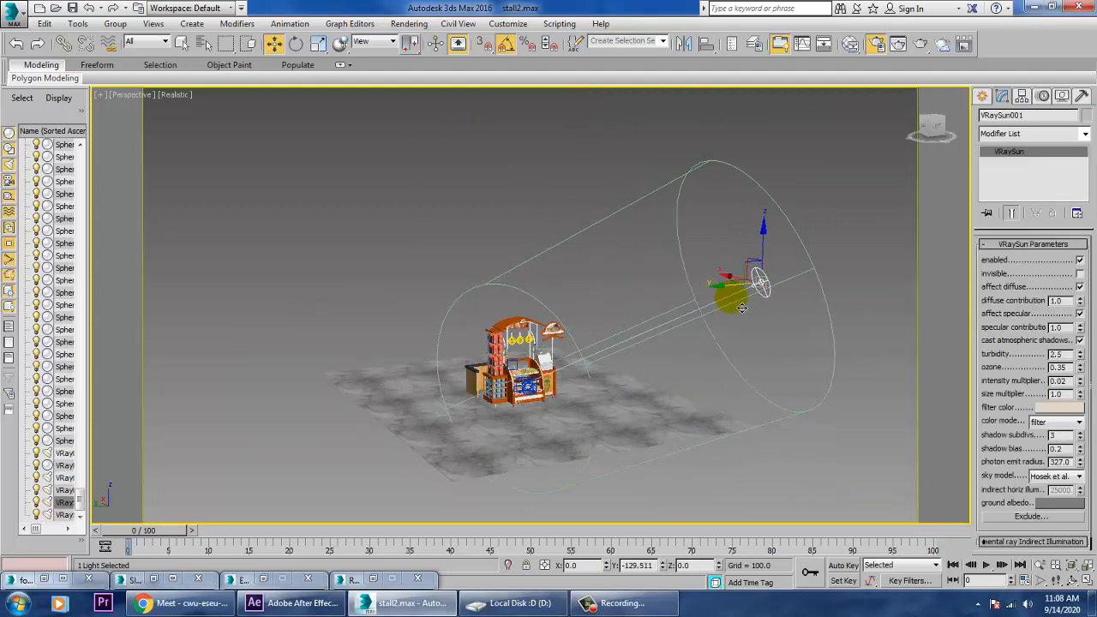
{"action": "mouse_move", "coordinate": [738, 296]}
{"action": "middle_mouse_down", "text": "alt"}
{"action": "mouse_move", "coordinate": [769, 298]}
{"action": "mouse_move", "coordinate": [753, 294]}
{"action": "middle_mouse_up", "text": "alt"}
{"action": "left_click_drag", "start_coordinate": [786, 302], "coordinate": [818, 311]}
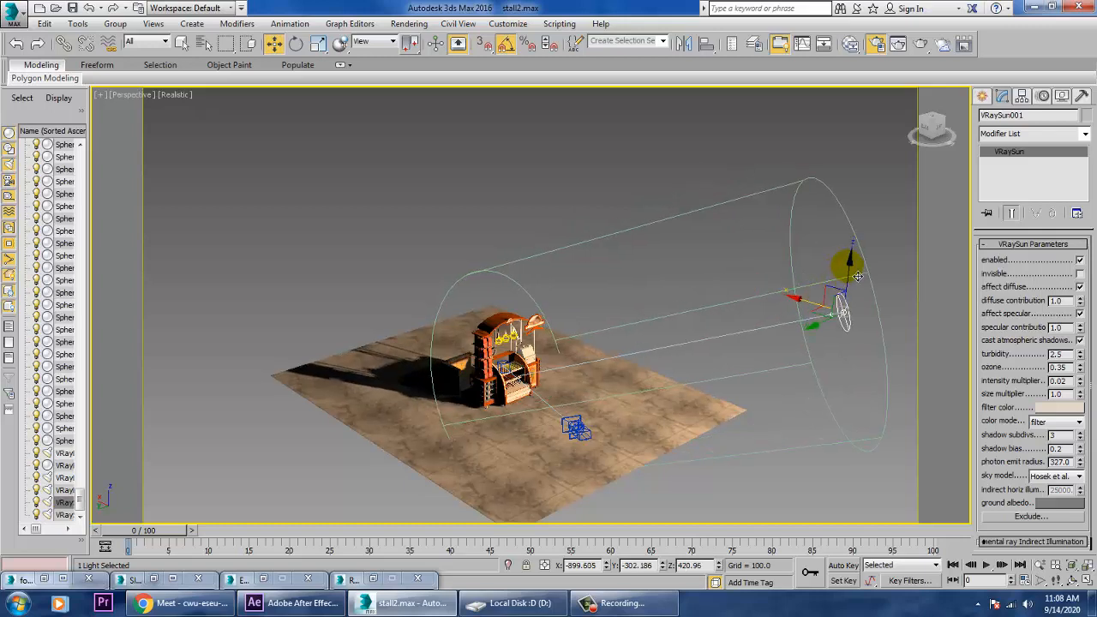
{"action": "left_click_drag", "start_coordinate": [856, 275], "coordinate": [855, 176]}
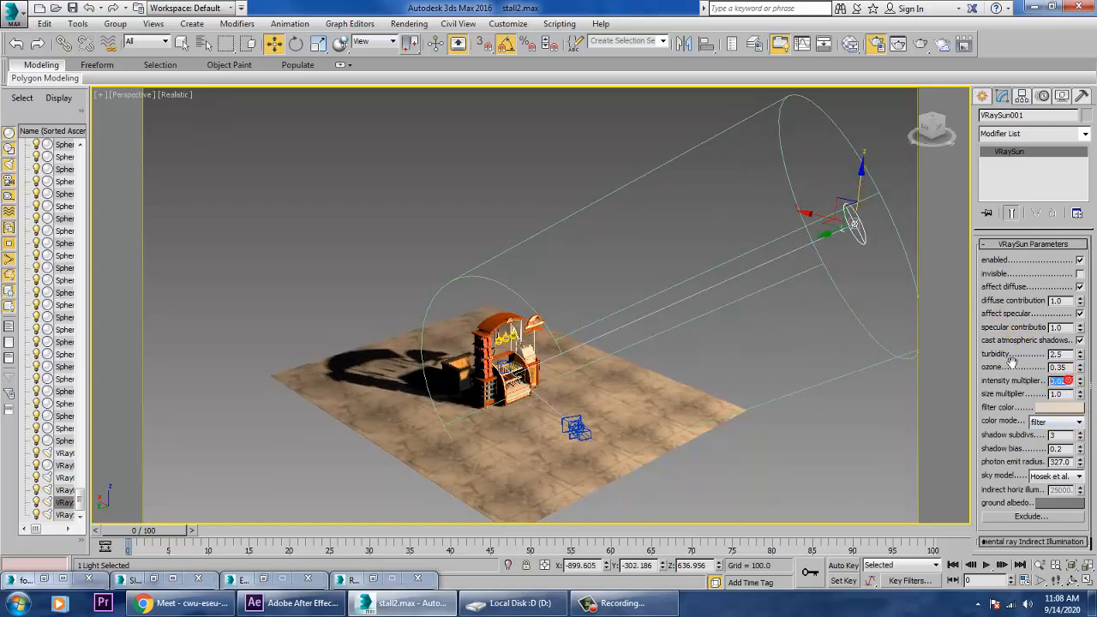
{"action": "type", "text": "0."}
{"action": "key", "text": "Return"}
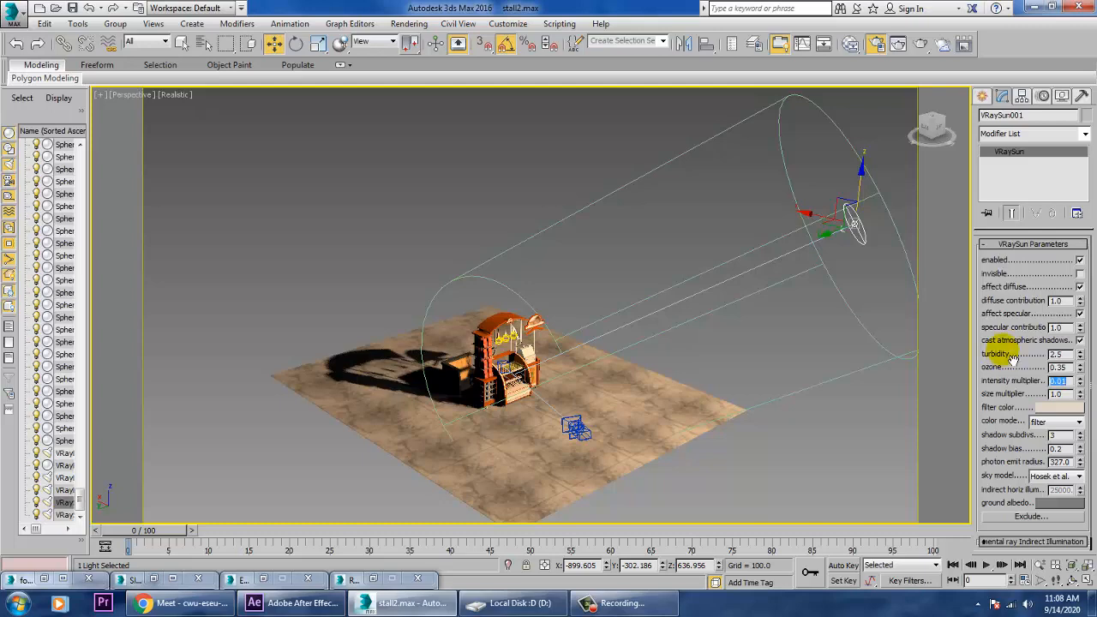
Frame the display case trays in the perspective view, test-render the close-up and close the frame buffer
{"action": "left_click", "coordinate": [518, 377]}
{"action": "key", "text": "z"}
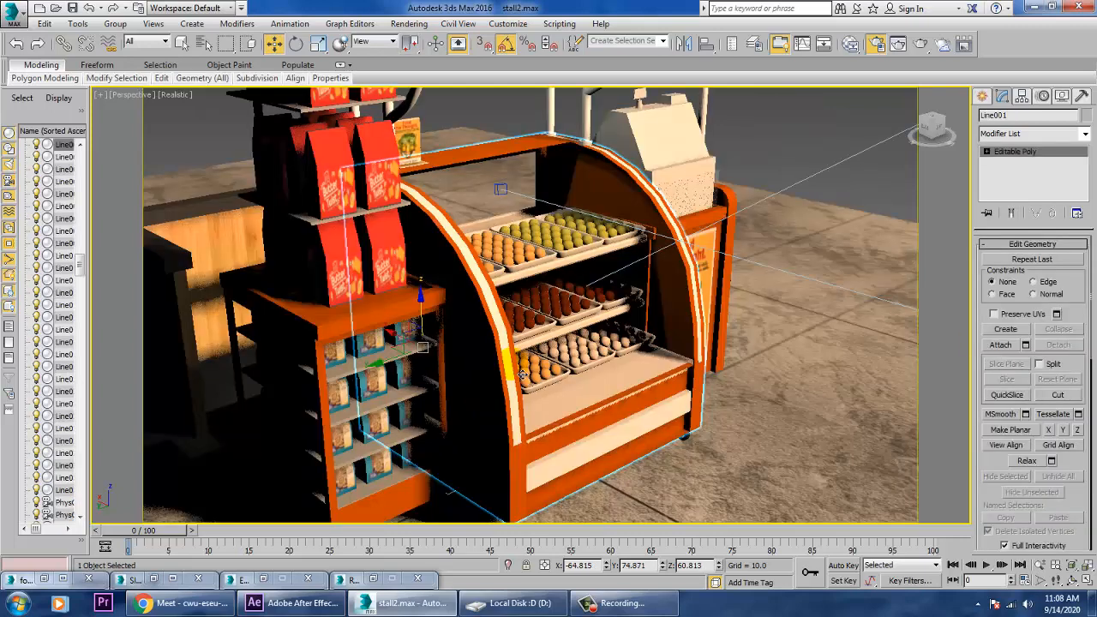
{"action": "scroll", "coordinate": [534, 343], "scroll_direction": "down", "scroll_amount": 2}
{"action": "scroll", "coordinate": [535, 343], "scroll_direction": "up", "scroll_amount": 3}
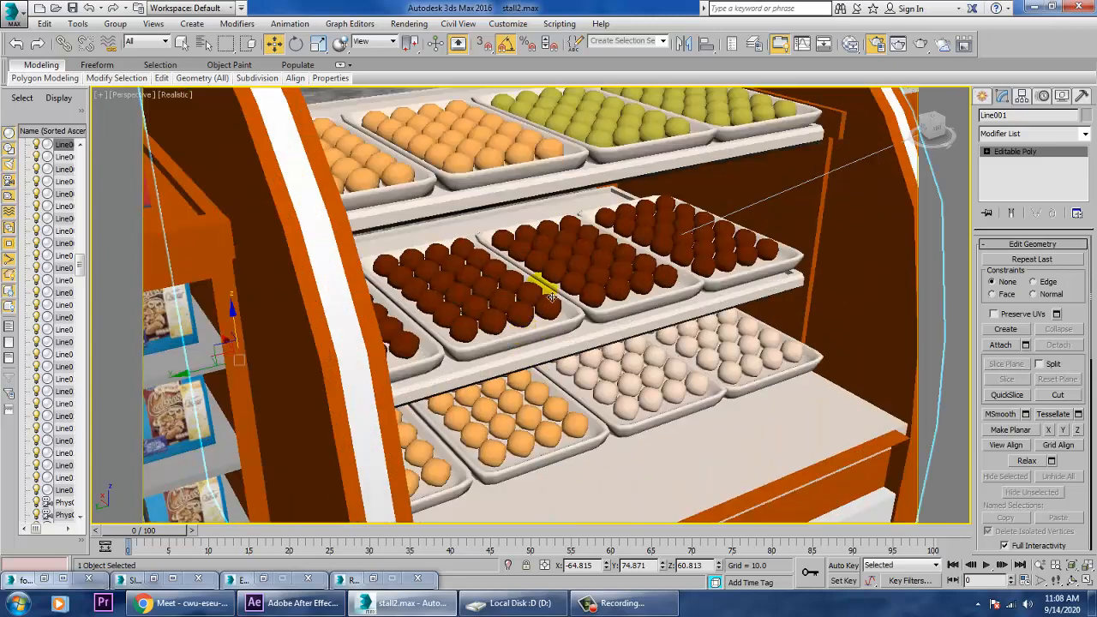
{"action": "scroll", "coordinate": [540, 296], "scroll_direction": "down", "scroll_amount": 2}
{"action": "left_click", "coordinate": [409, 23]}
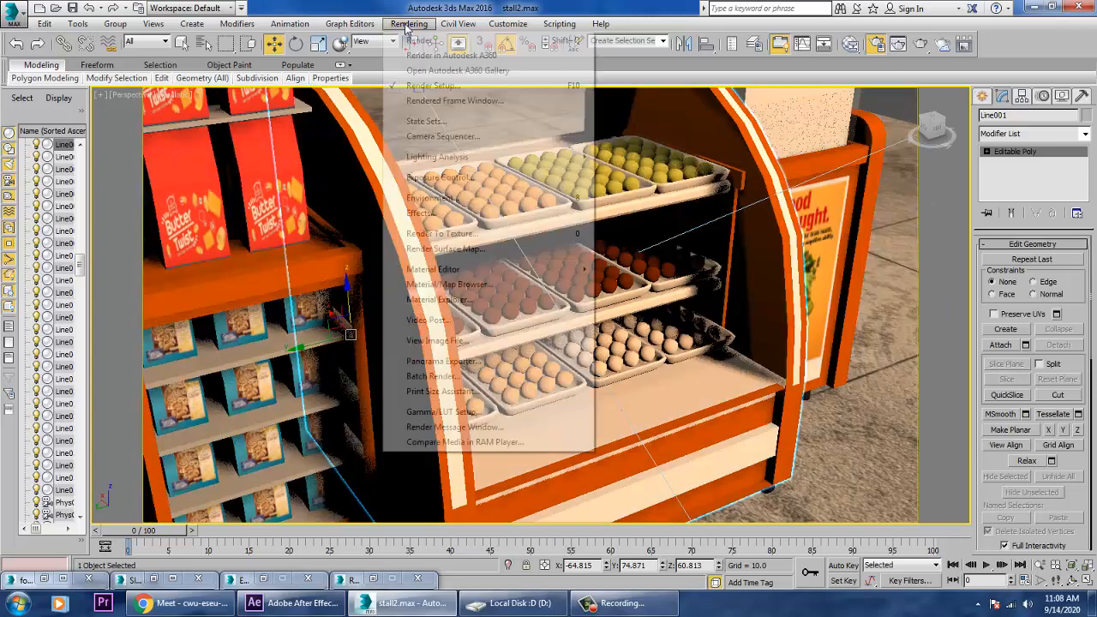
{"action": "left_click", "coordinate": [424, 38]}
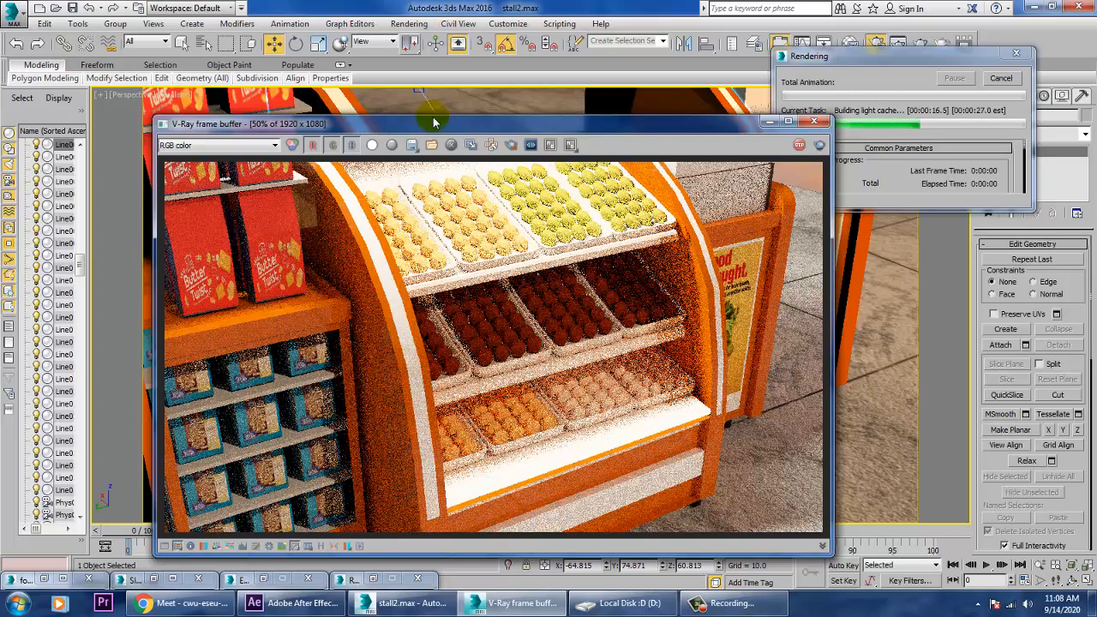
{"action": "left_click", "coordinate": [812, 124]}
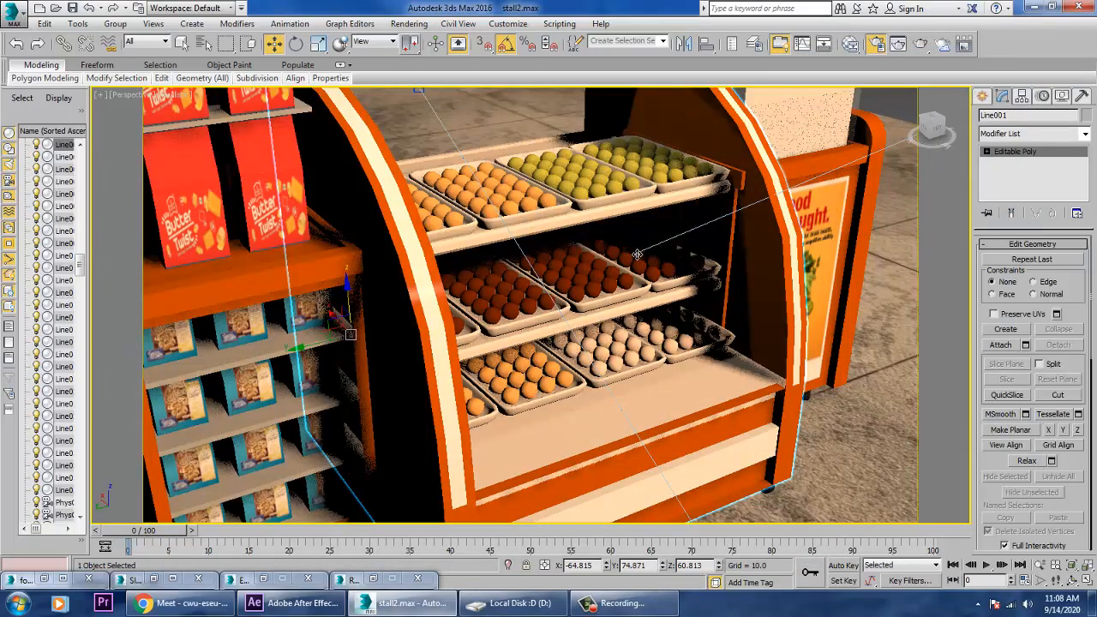
Select the middle hanging lamp's sphere light, VRayLight002, and set its intensity multiplier to 0.5
{"action": "scroll", "coordinate": [637, 245], "scroll_direction": "down", "scroll_amount": 5}
{"action": "middle_click_drag", "start_coordinate": [637, 245], "coordinate": [628, 430]}
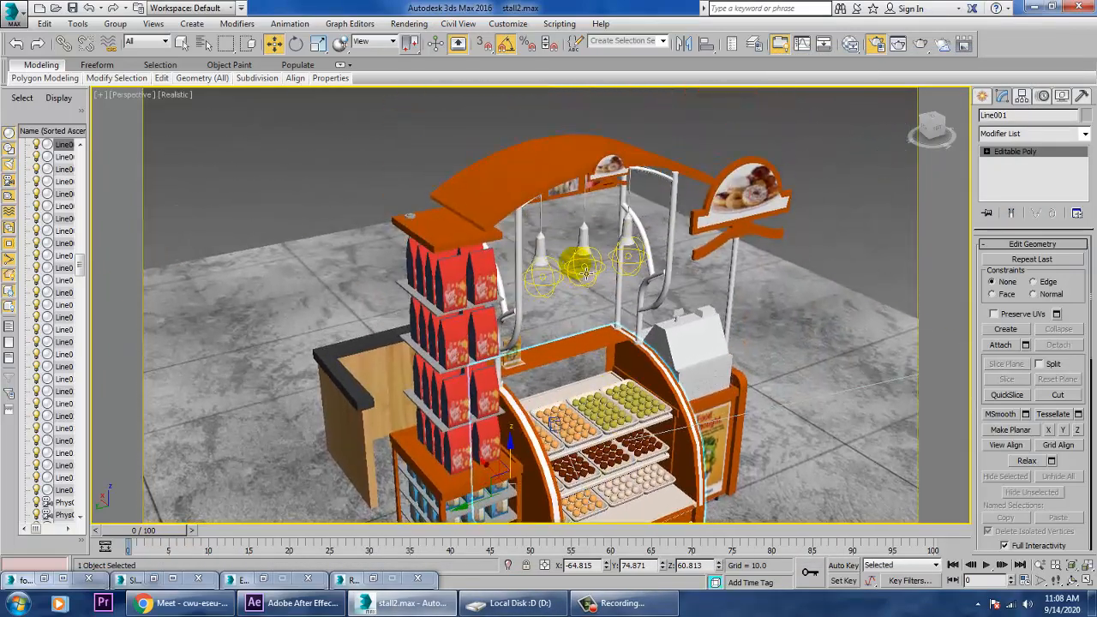
{"action": "left_click", "coordinate": [581, 280]}
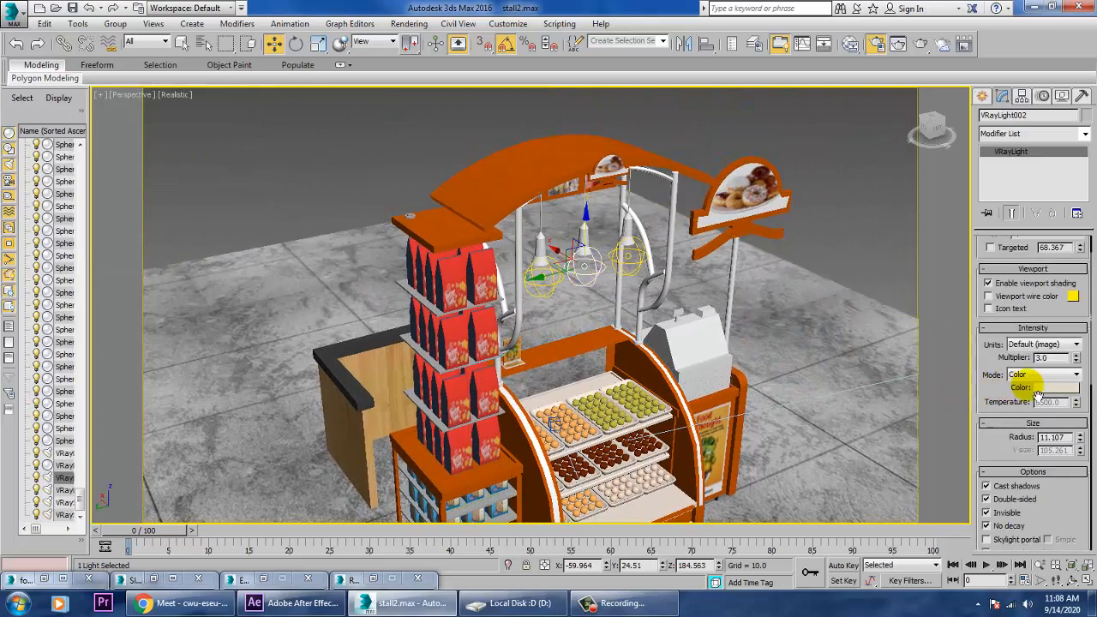
{"action": "left_click_drag", "start_coordinate": [1061, 358], "coordinate": [999, 355]}
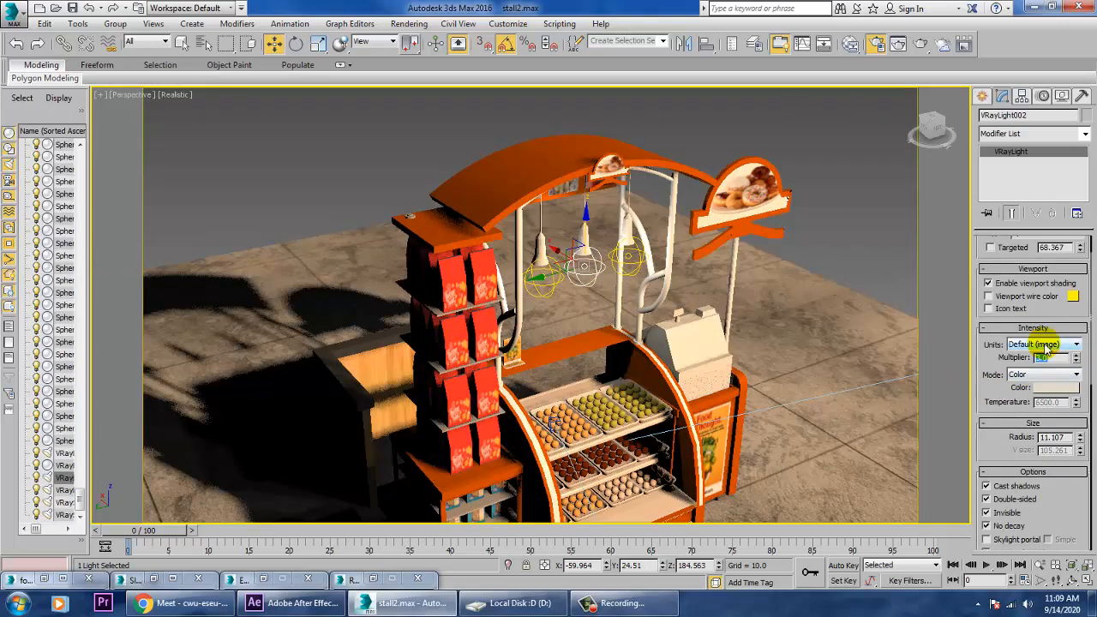
{"action": "type", "text": "0.5"}
{"action": "key", "text": "Return"}
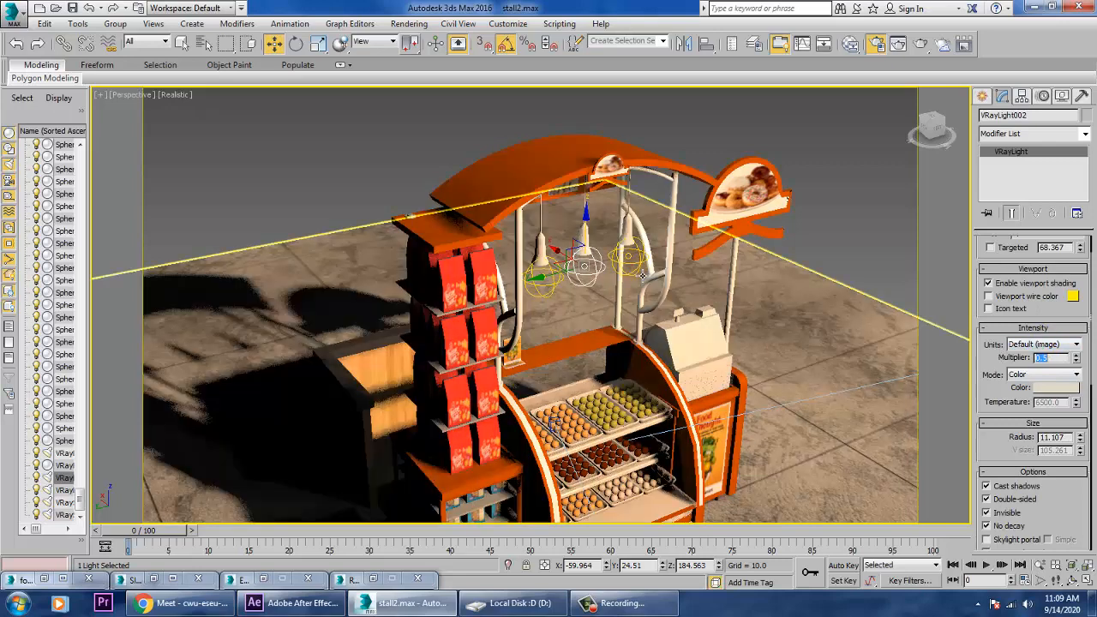
Select the hanging lamp's sphere light nearest the register, VRayLight003, and set its intensity multiplier to 0.5
{"action": "left_click", "coordinate": [642, 274]}
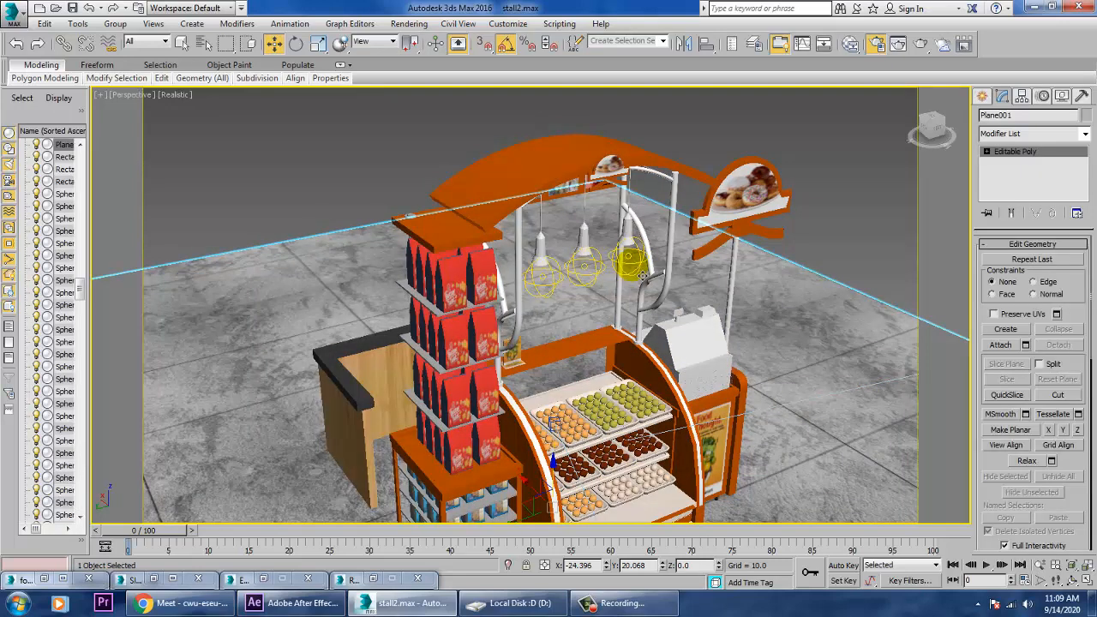
{"action": "left_click", "coordinate": [644, 269]}
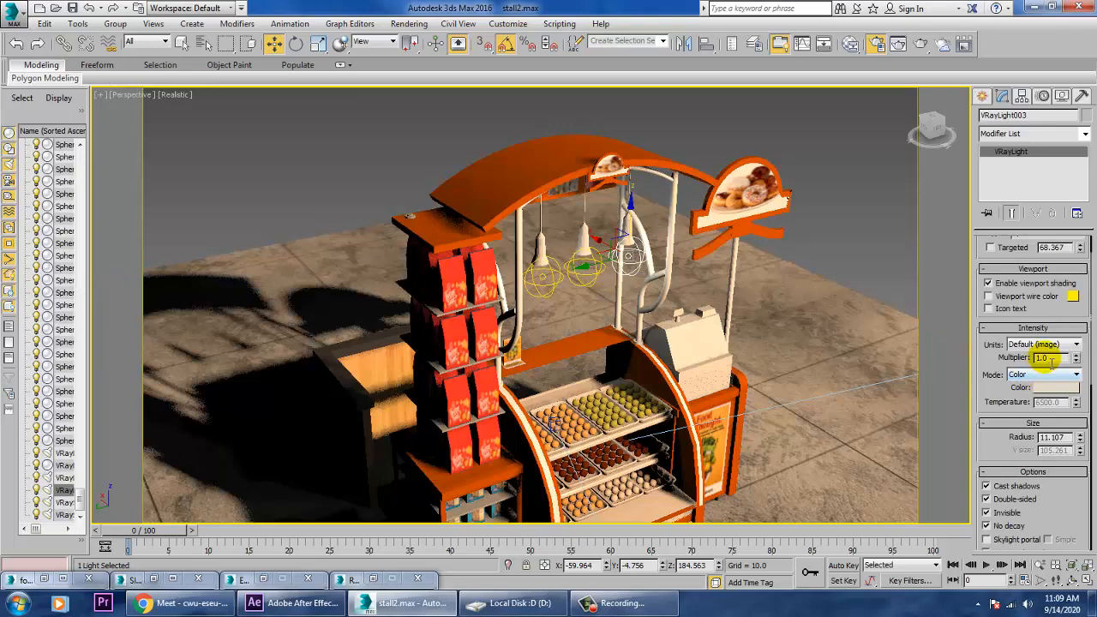
{"action": "double_click", "coordinate": [1048, 358]}
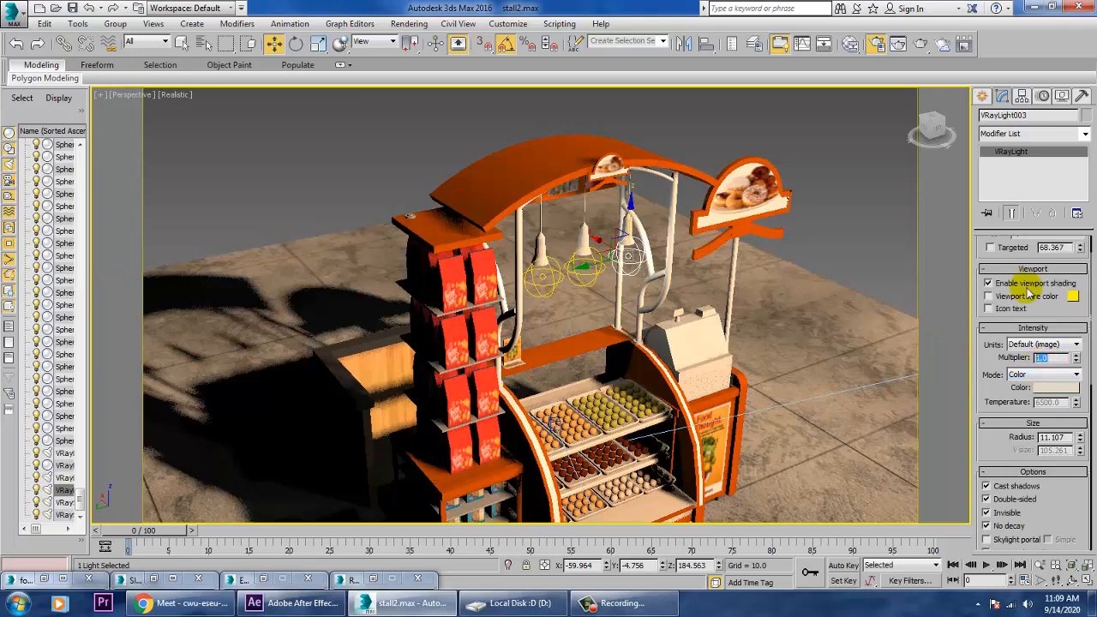
{"action": "type", "text": "0.5"}
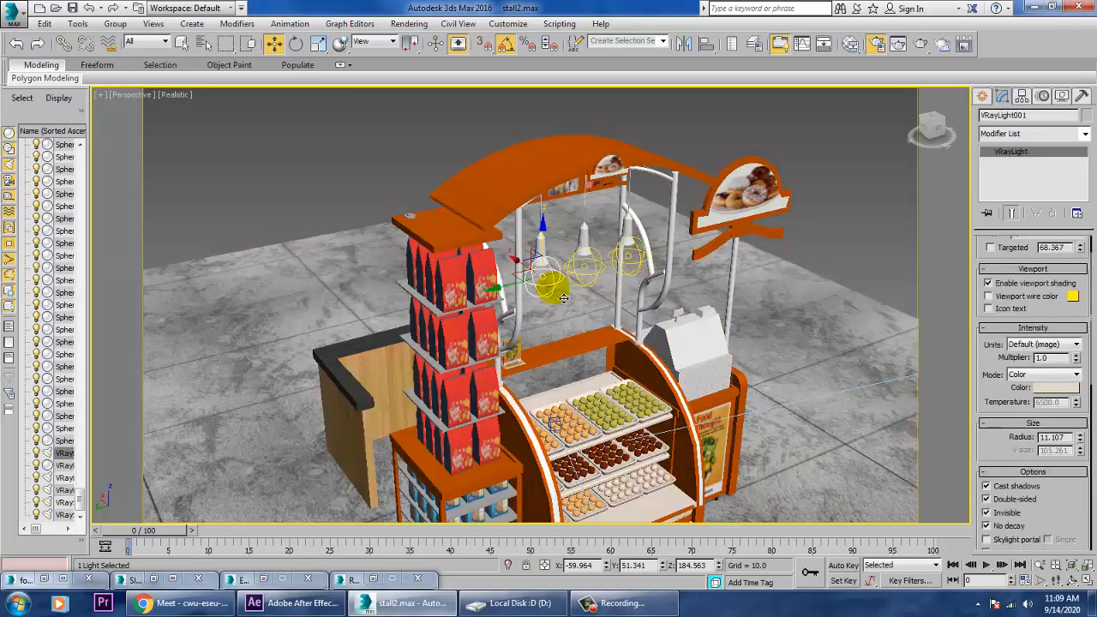
Select the hanging lamp's sphere light nearest the snack shelves, VRayLight001, set its intensity multiplier to 0.5 and deselect it
{"action": "left_click", "coordinate": [562, 294]}
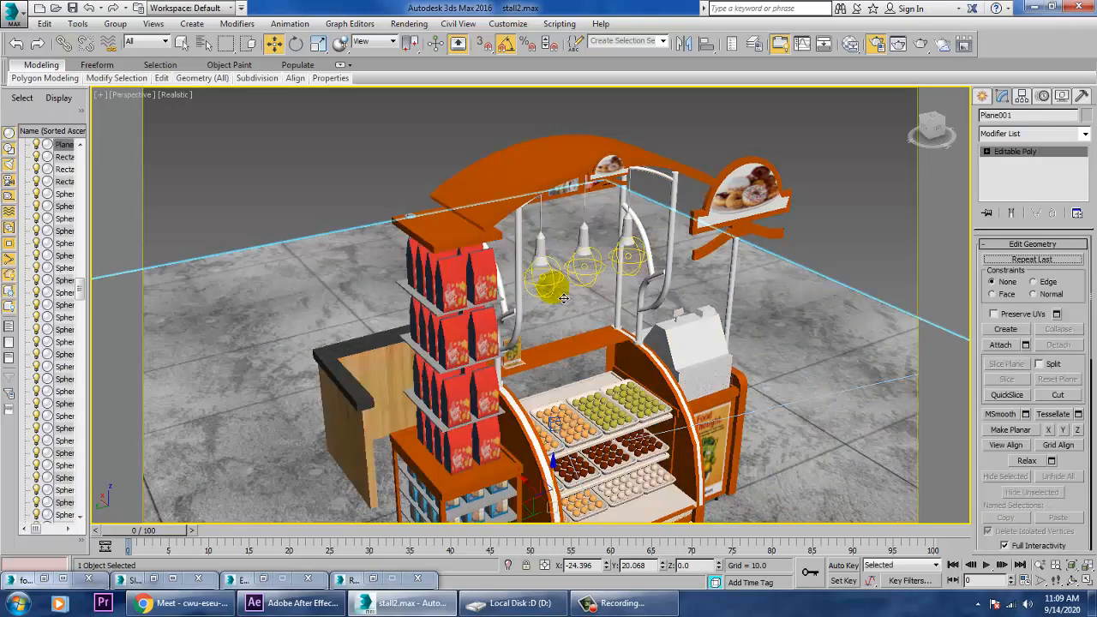
{"action": "left_click", "coordinate": [1042, 390]}
{"action": "double_click", "coordinate": [1053, 358]}
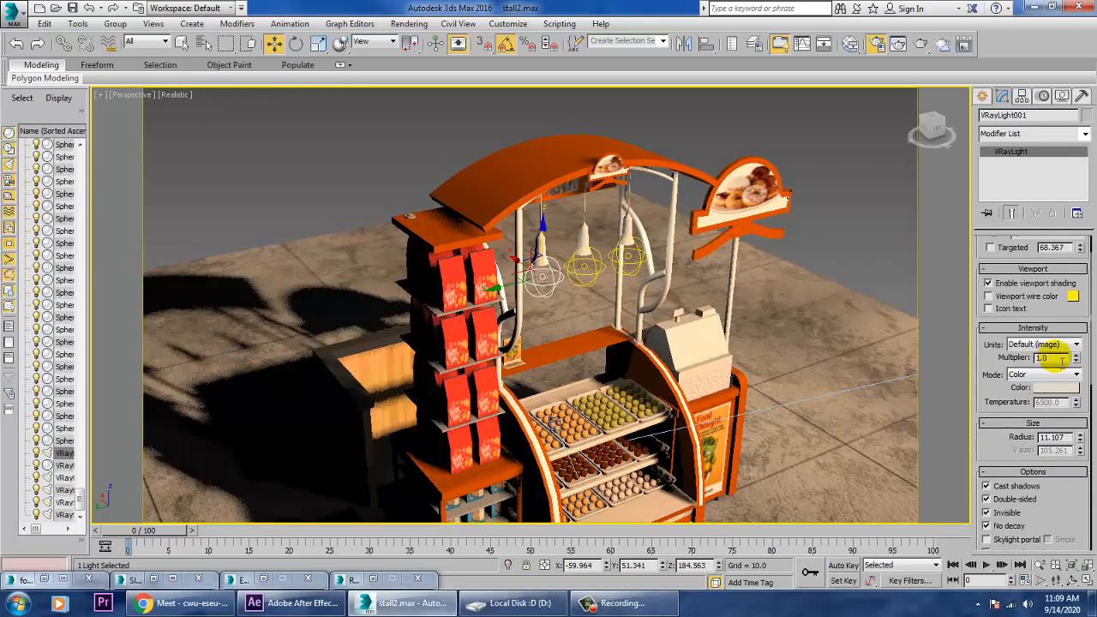
{"action": "type", "text": "0.5"}
{"action": "key", "text": "Return"}
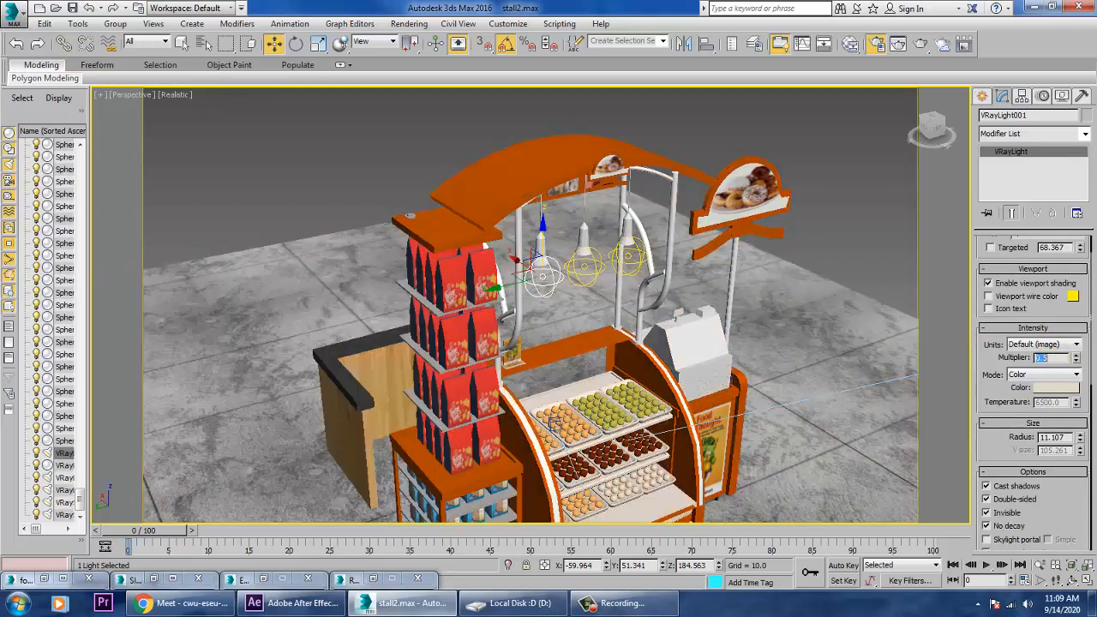
{"action": "left_click", "coordinate": [397, 179]}
Frame the display case trays in the perspective view, test-render the close-up, cancel the render and minimize the frame buffer
{"action": "scroll", "coordinate": [639, 486], "scroll_direction": "up", "scroll_amount": 8}
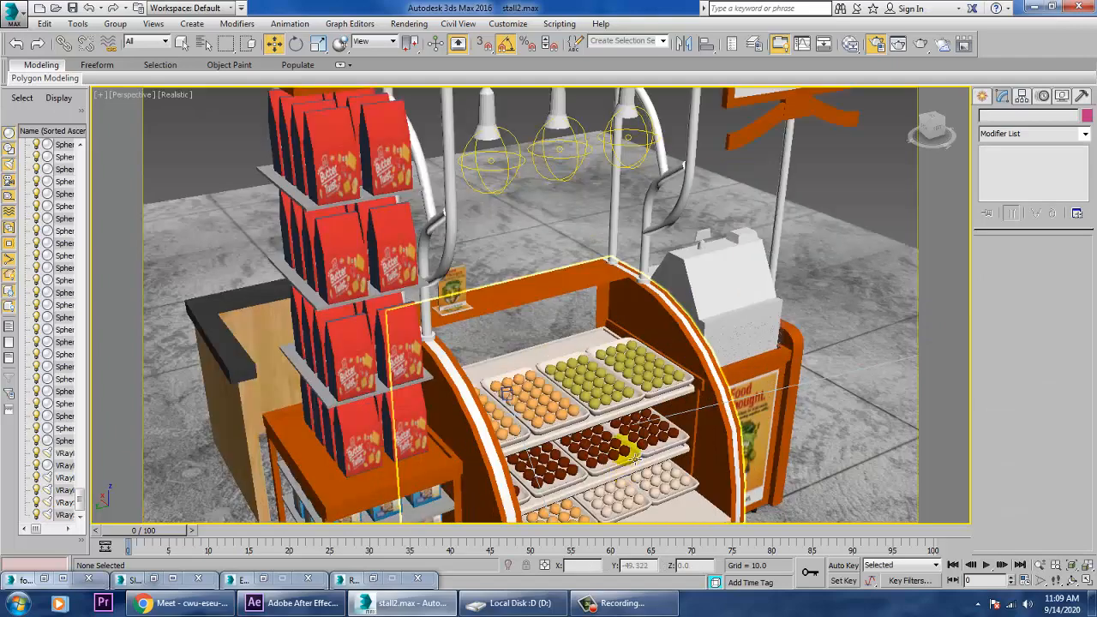
{"action": "scroll", "coordinate": [594, 296], "scroll_direction": "up", "scroll_amount": 4}
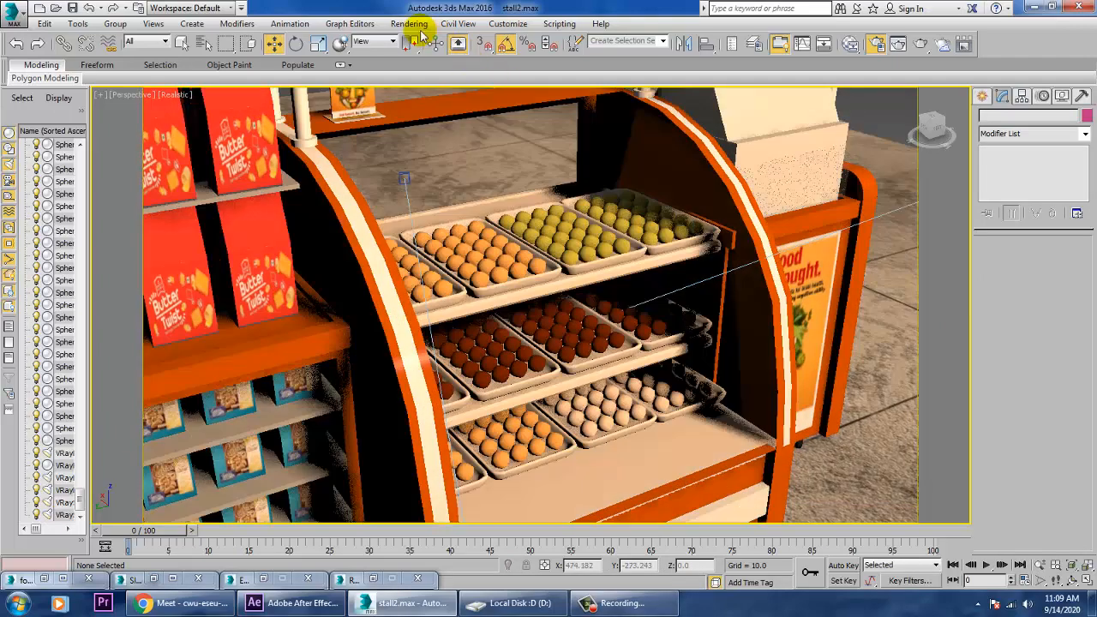
{"action": "left_click", "coordinate": [409, 23]}
{"action": "left_click", "coordinate": [413, 36]}
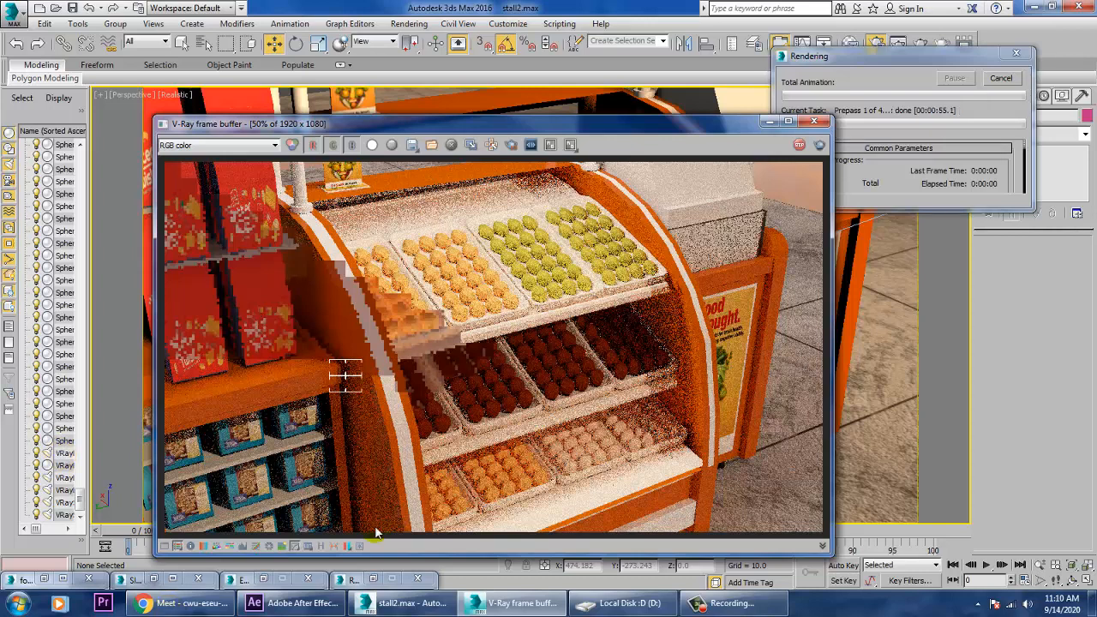
{"action": "key", "text": "Escape"}
{"action": "left_click", "coordinate": [770, 122]}
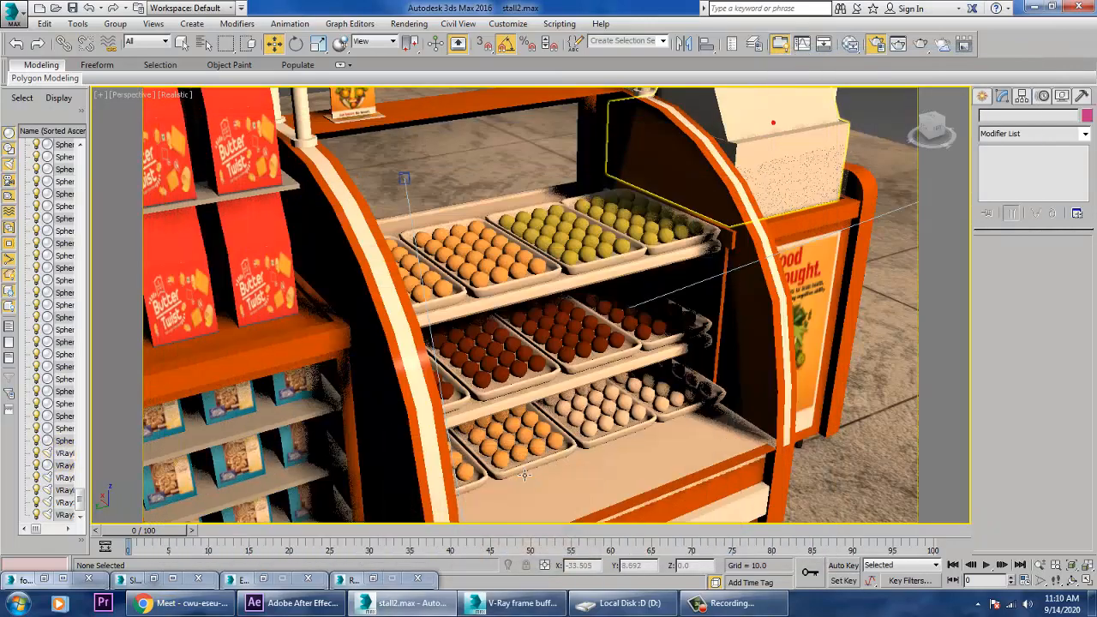
Open the Slate Material Editor, restore the reference cart image and bring up the Render Setup window over the material editor
{"action": "key", "text": "m"}
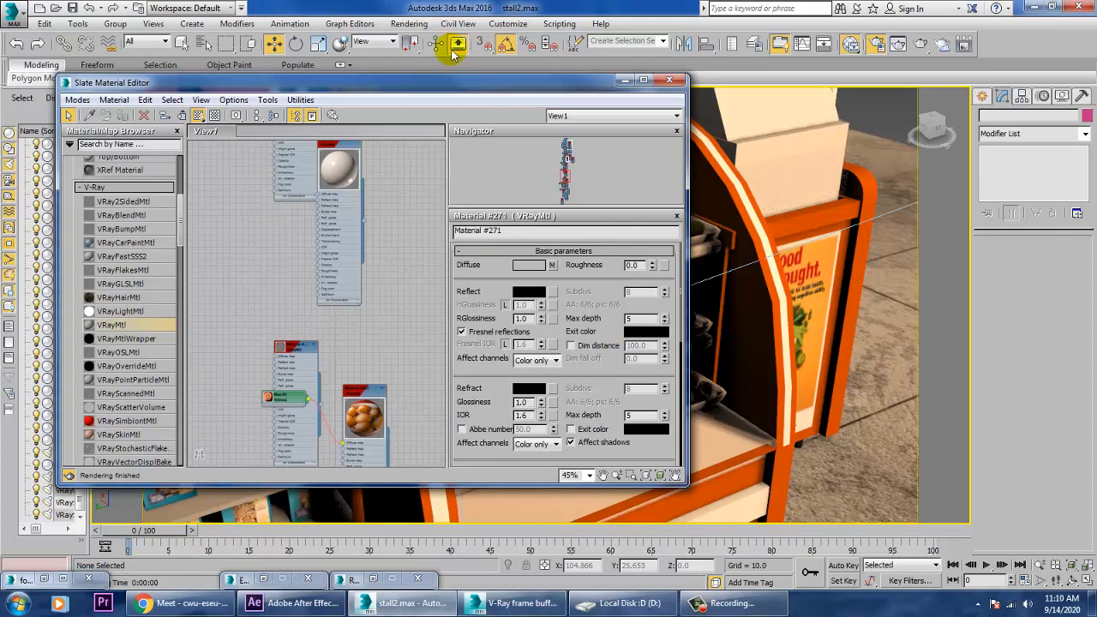
{"action": "left_click", "coordinate": [410, 23]}
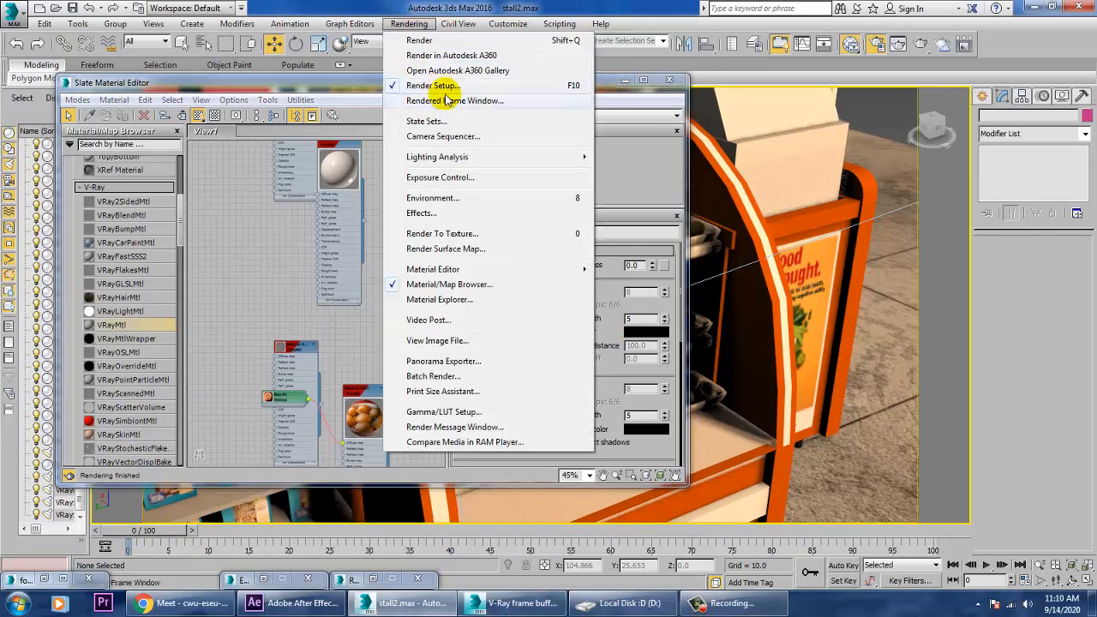
{"action": "left_click", "coordinate": [47, 579]}
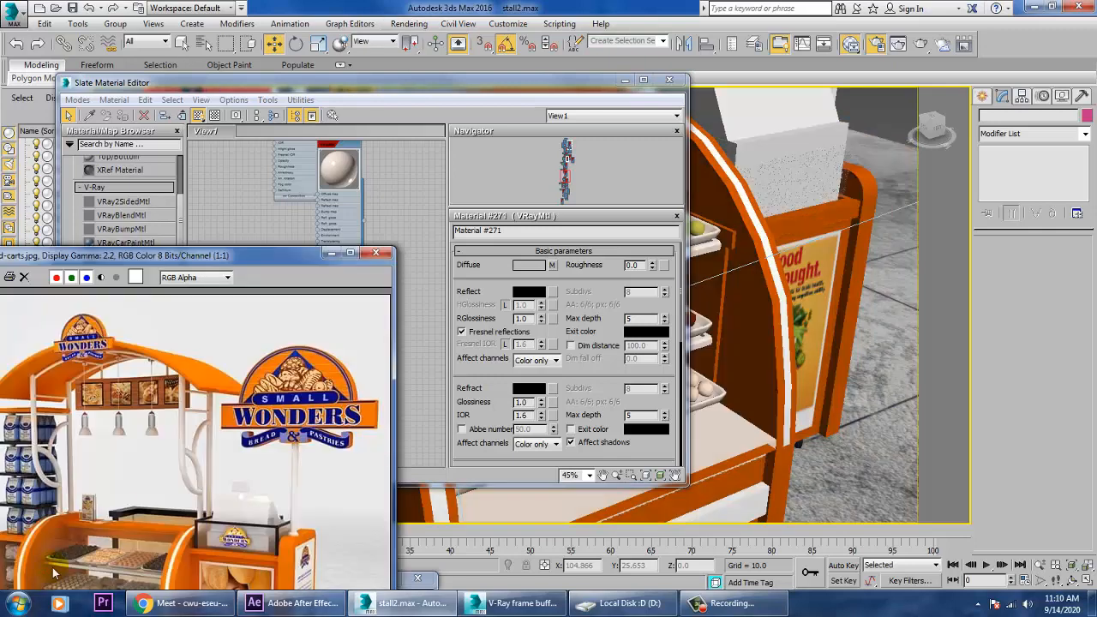
{"action": "left_click", "coordinate": [410, 24]}
{"action": "left_click", "coordinate": [436, 87]}
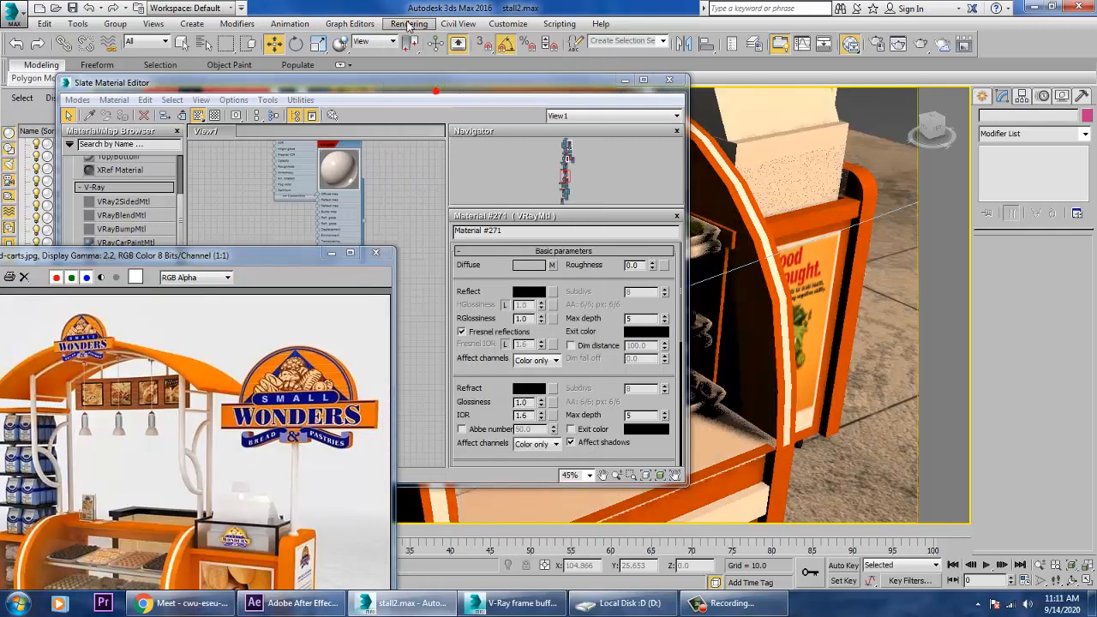
{"action": "left_click", "coordinate": [407, 22]}
{"action": "left_click", "coordinate": [438, 84]}
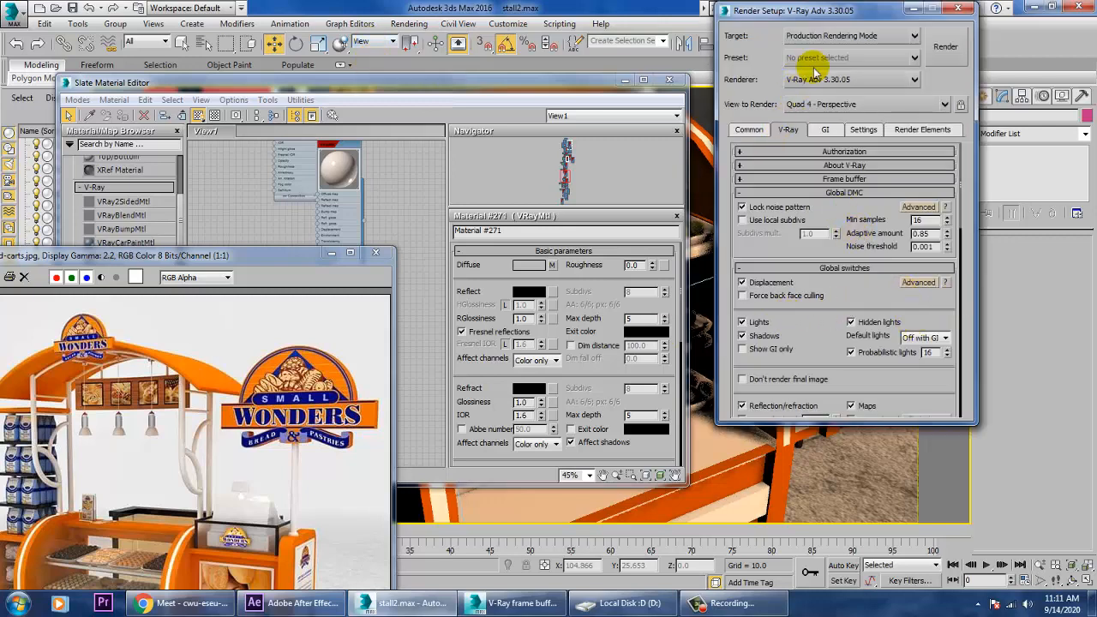
{"action": "left_click_drag", "start_coordinate": [806, 12], "coordinate": [638, 101]}
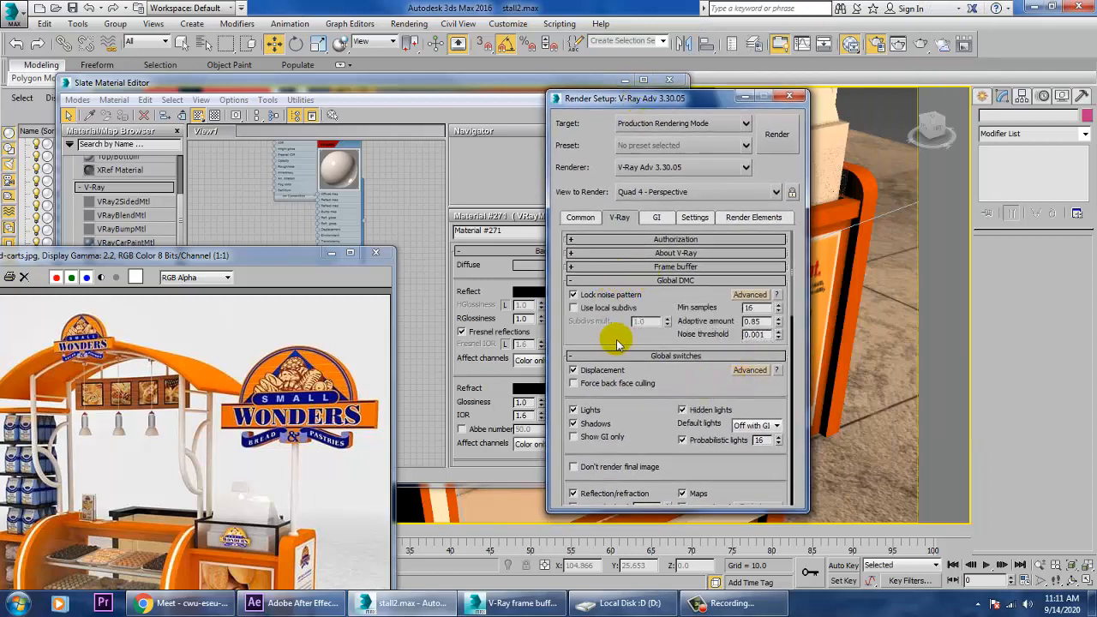
Enable local subdivs in the Global DMC settings, set the subdivs multiplier to 16 and minimize Render Setup
{"action": "left_click", "coordinate": [573, 309]}
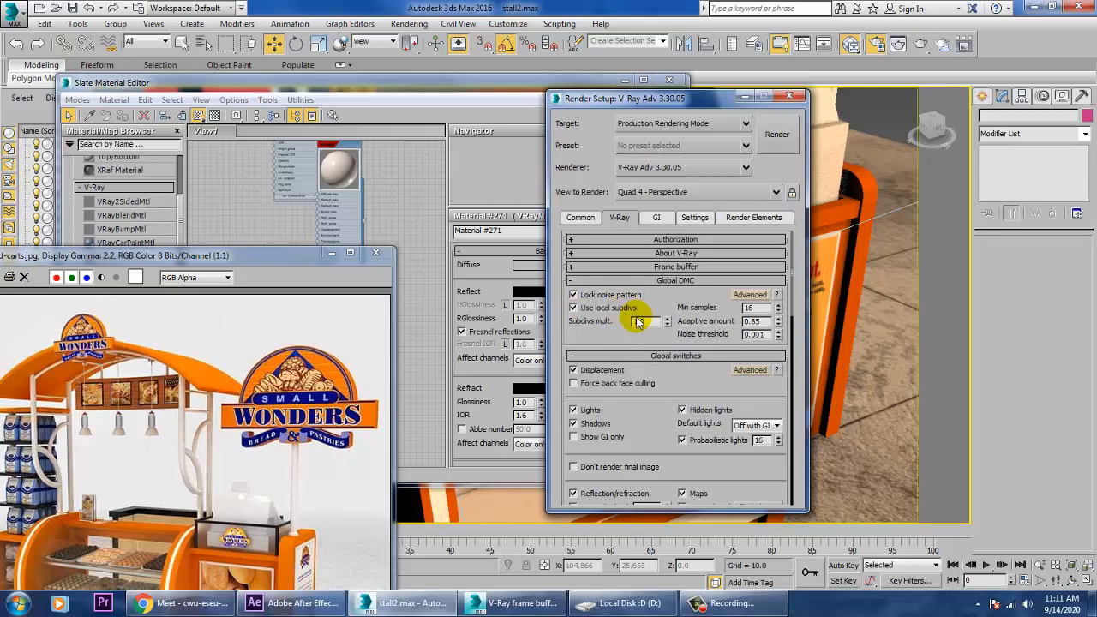
{"action": "double_click", "coordinate": [638, 321]}
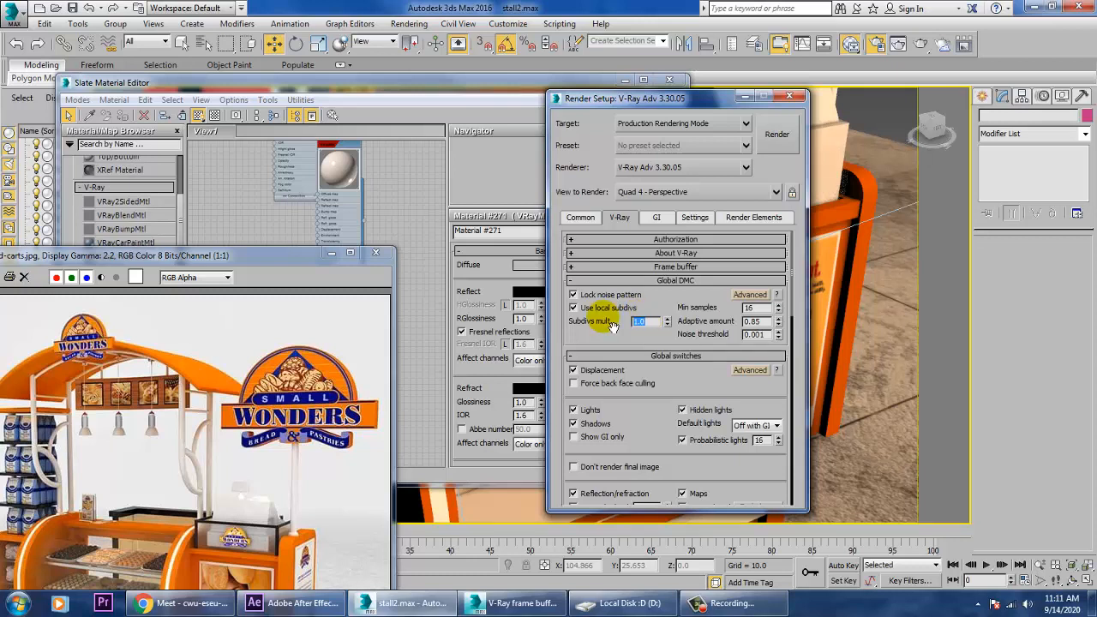
{"action": "type", "text": "1"}
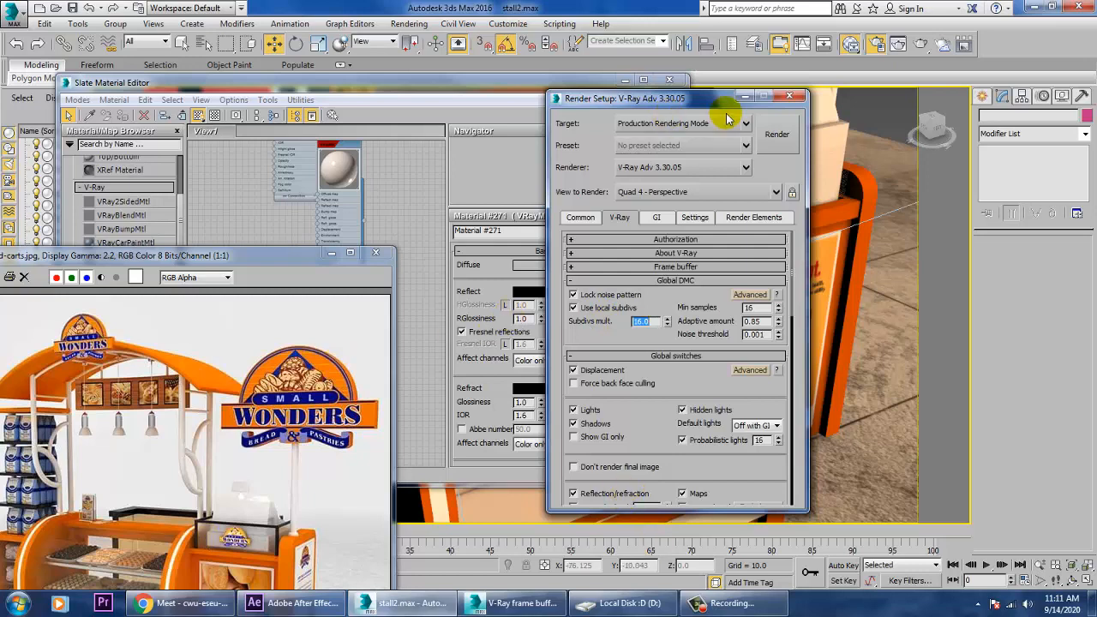
{"action": "left_click", "coordinate": [746, 96]}
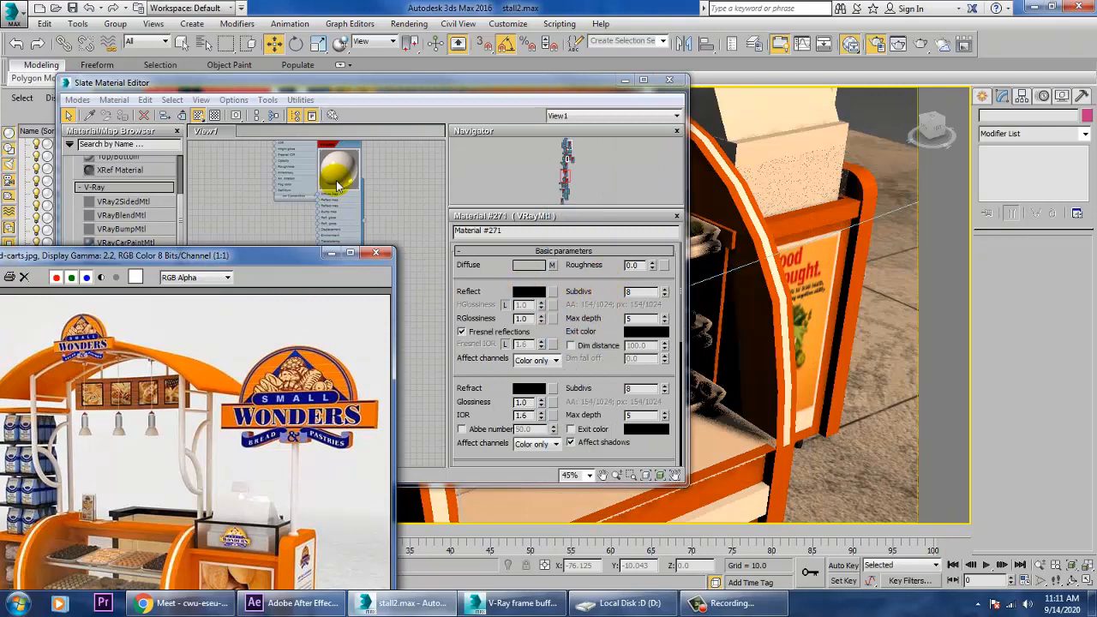
Set the reflection subdivs of Material #271 to 16
{"action": "left_click", "coordinate": [641, 293]}
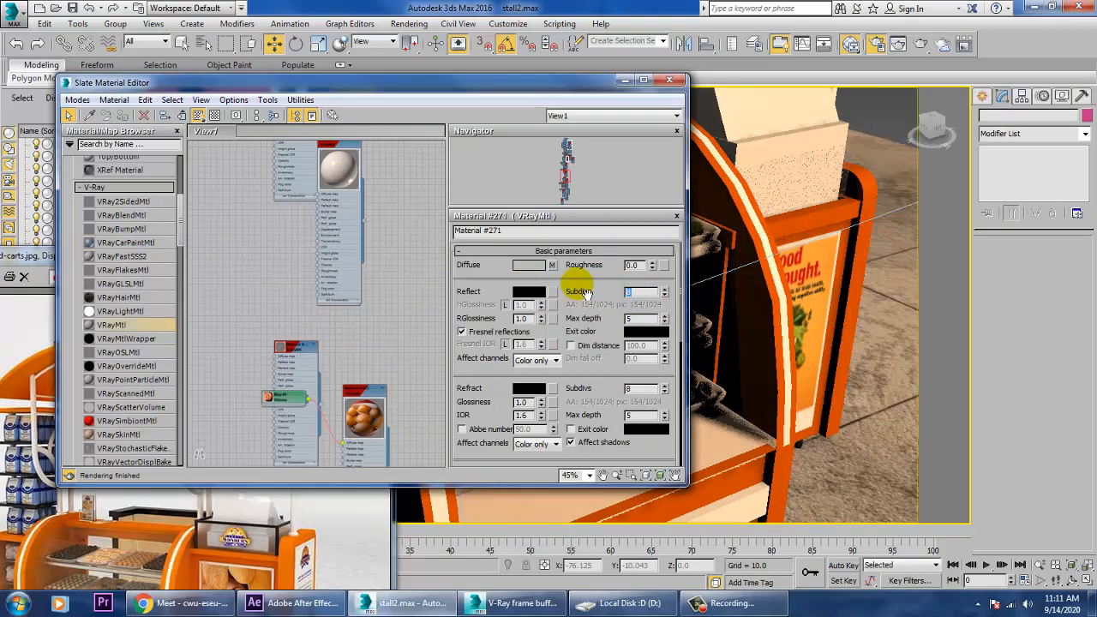
{"action": "type", "text": "16"}
{"action": "key", "text": "Return"}
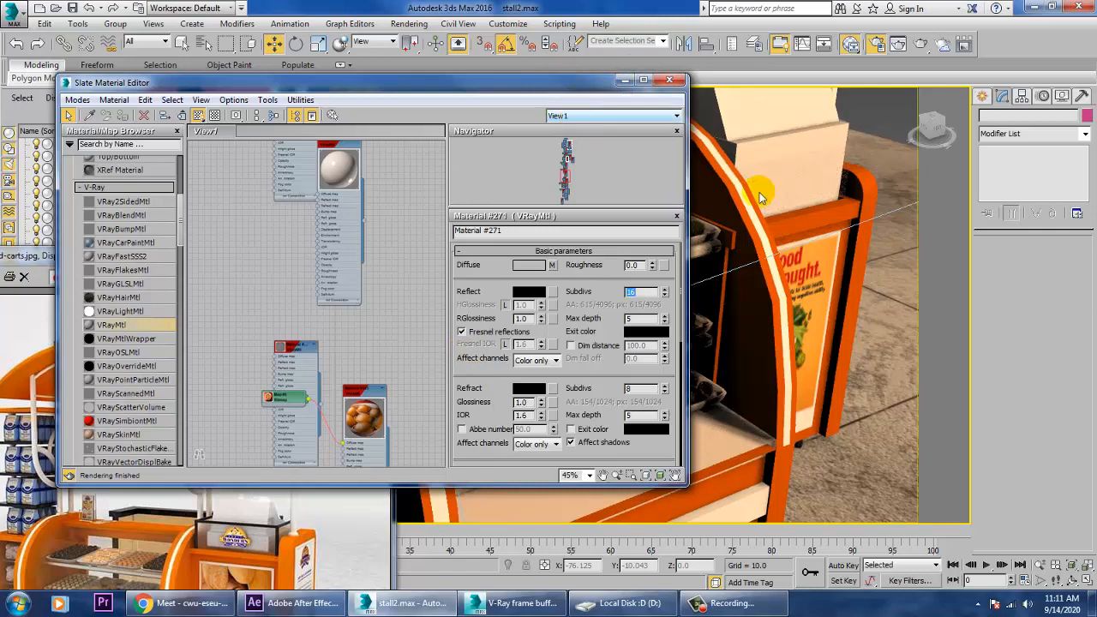
Reopen Render Setup and set the light cache subdivs to 3000 in the global illumination settings
{"action": "left_click", "coordinate": [404, 23]}
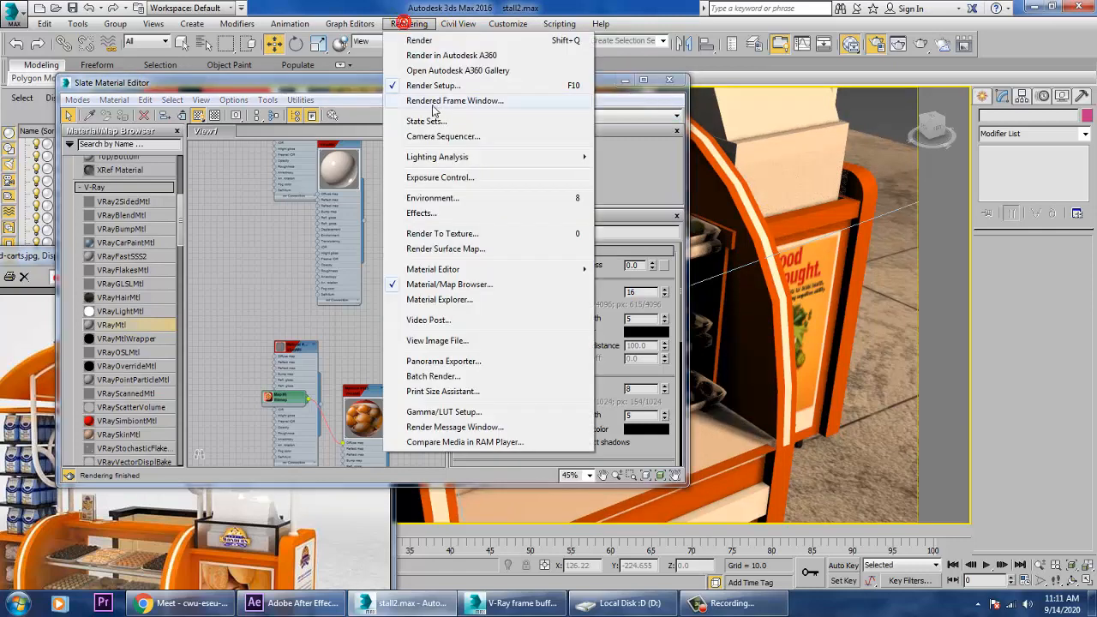
{"action": "left_click", "coordinate": [434, 86]}
{"action": "left_click", "coordinate": [404, 24]}
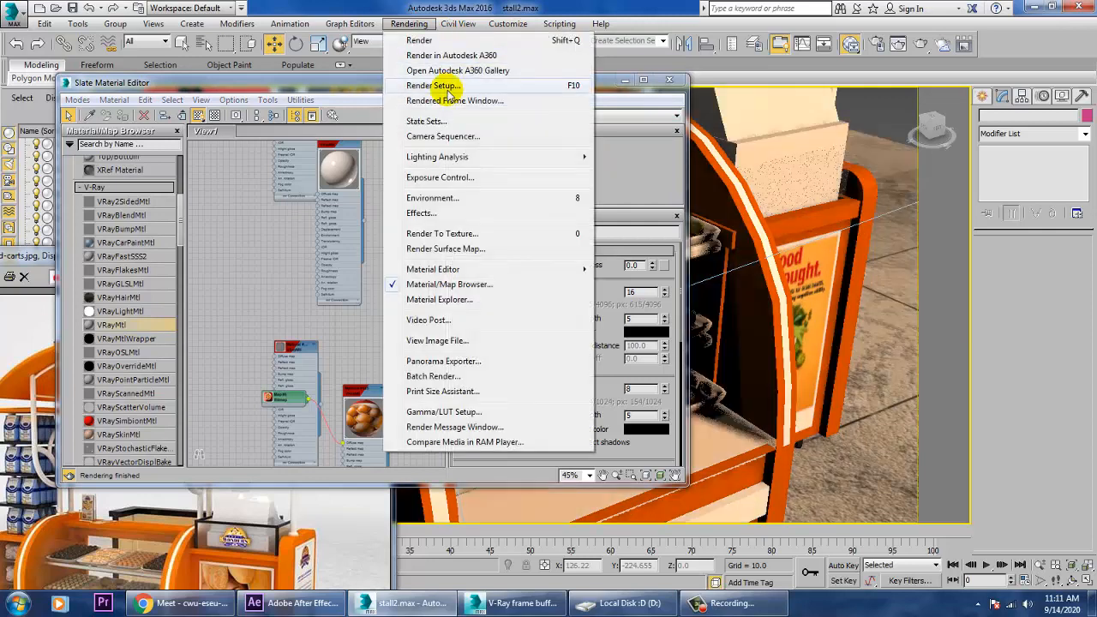
{"action": "left_click", "coordinate": [434, 86]}
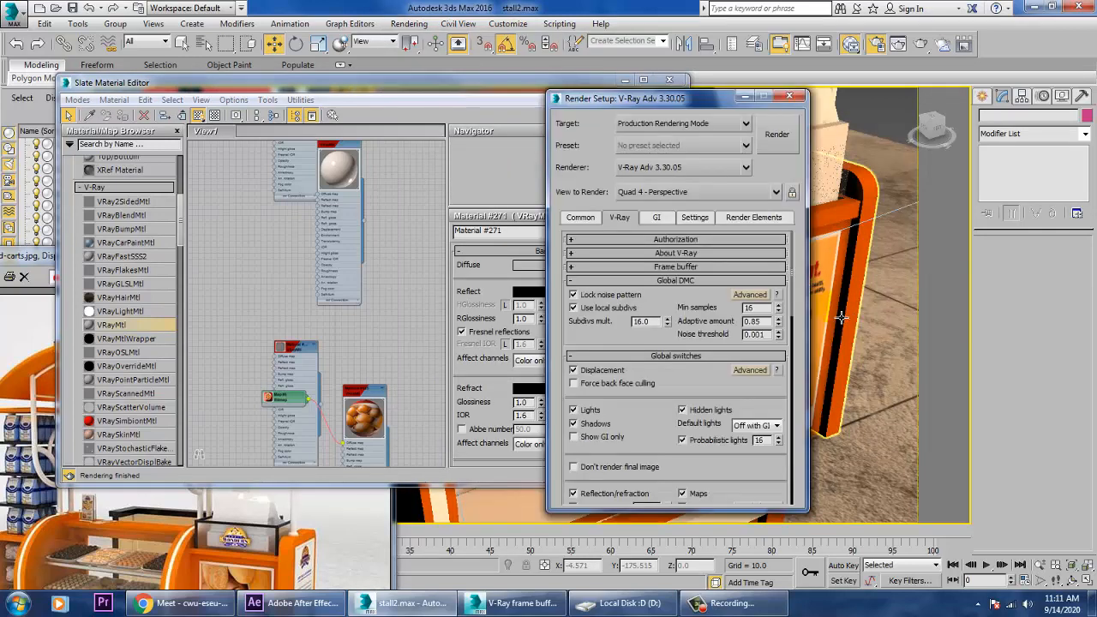
{"action": "double_click", "coordinate": [754, 334]}
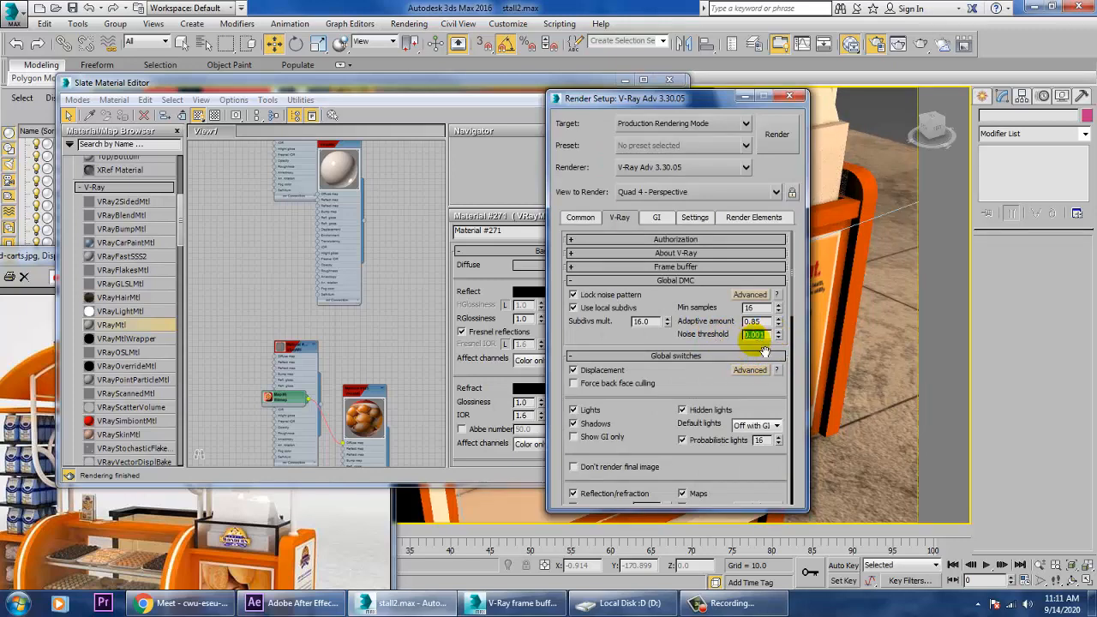
{"action": "left_click_drag", "start_coordinate": [697, 393], "coordinate": [683, 98]}
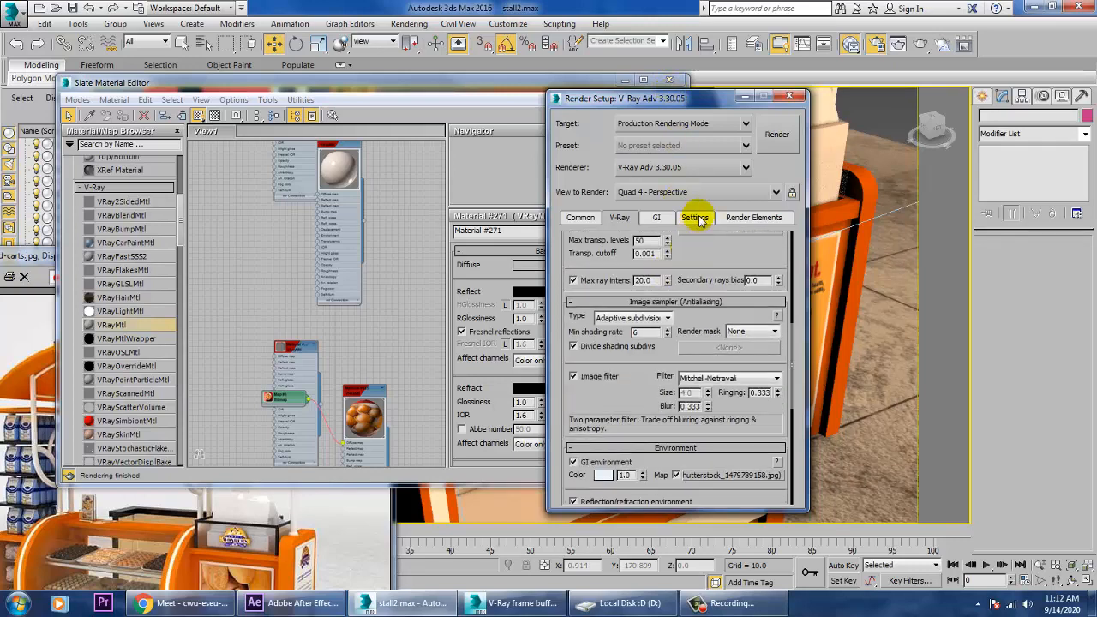
{"action": "left_click", "coordinate": [657, 216]}
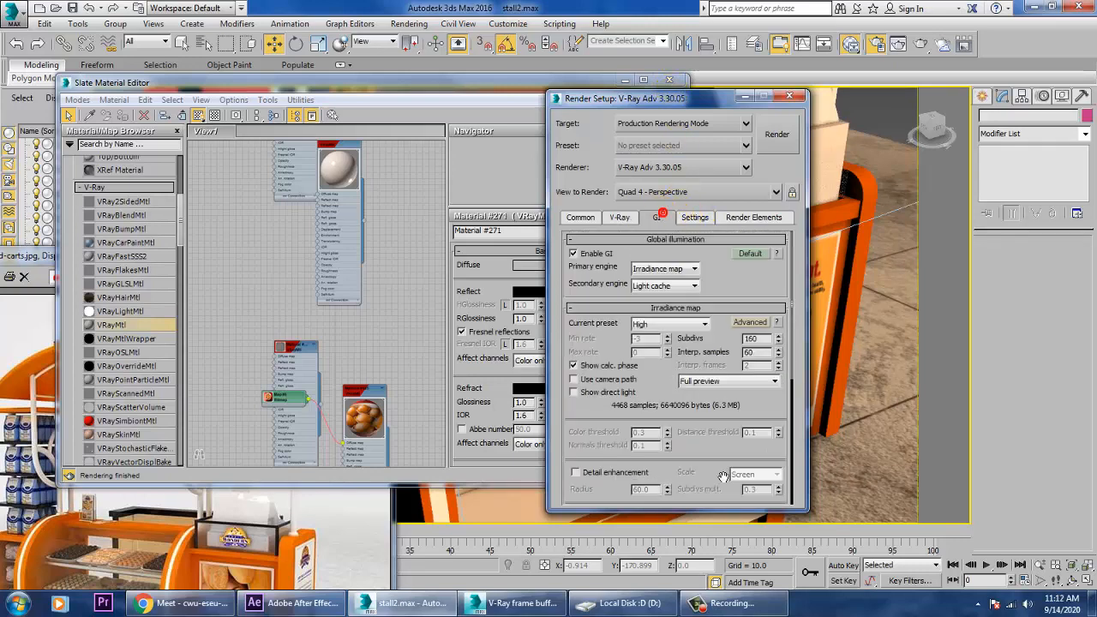
{"action": "left_click_drag", "start_coordinate": [724, 477], "coordinate": [711, 209]}
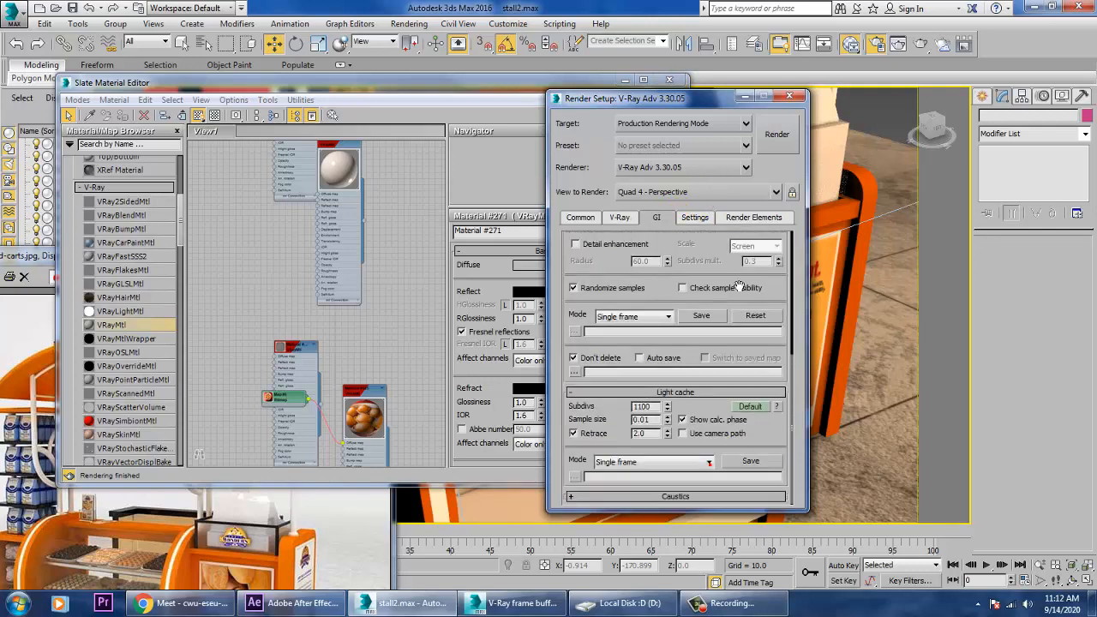
{"action": "double_click", "coordinate": [651, 406]}
{"action": "type", "text": "3000"}
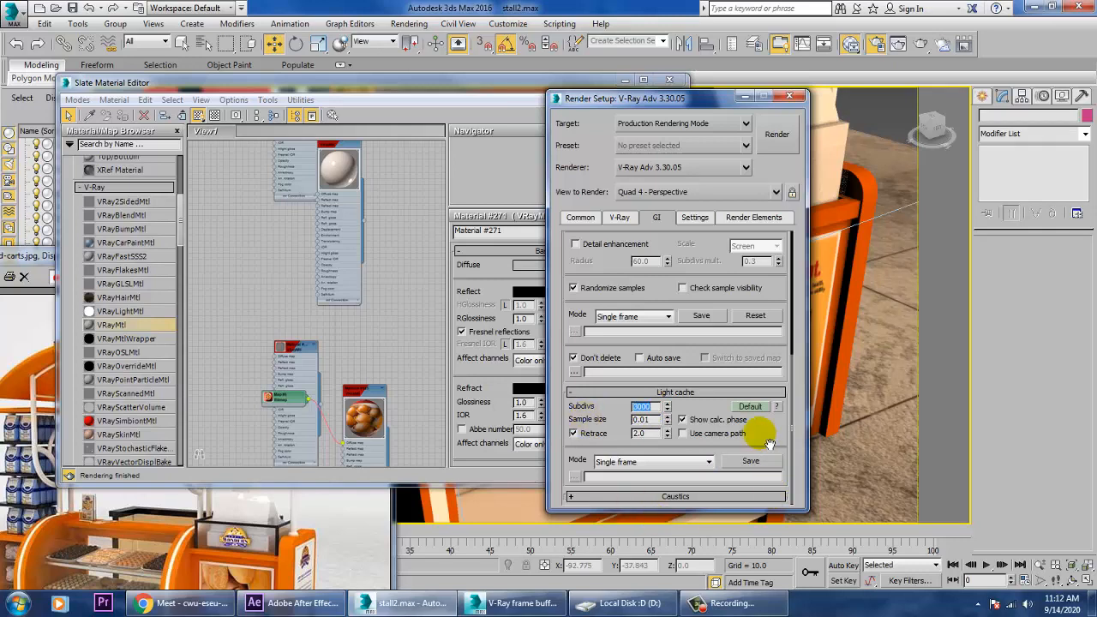
Reset the stored irradiance map samples, start a test render of the perspective view and return to the irradiance map settings
{"action": "left_click", "coordinate": [752, 404]}
{"action": "scroll", "coordinate": [761, 416], "scroll_direction": "up", "scroll_amount": 3}
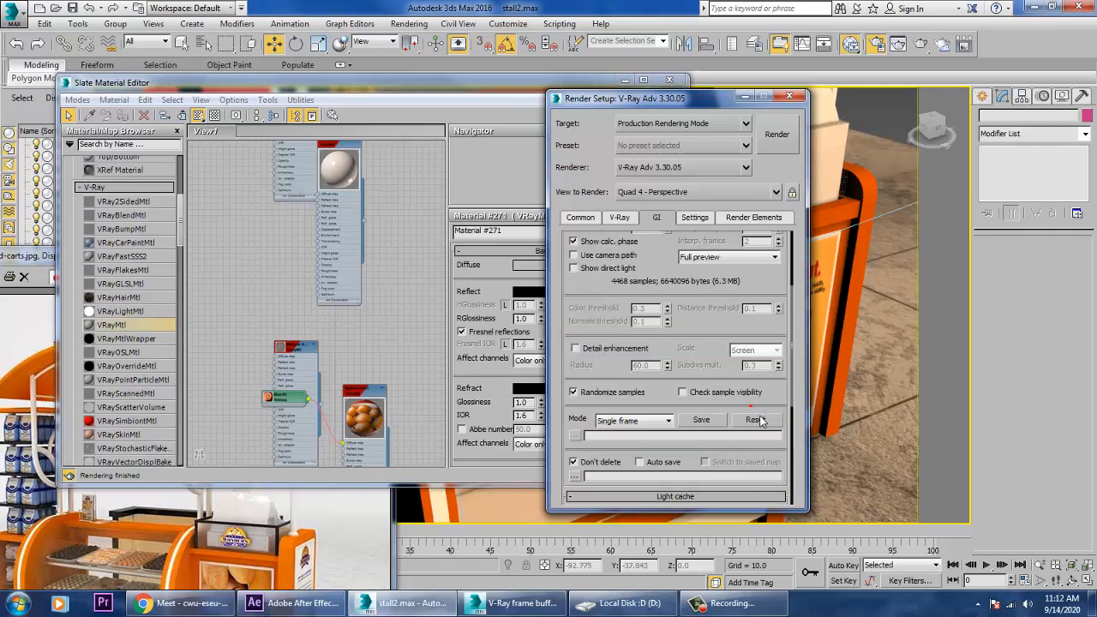
{"action": "left_click", "coordinate": [758, 420]}
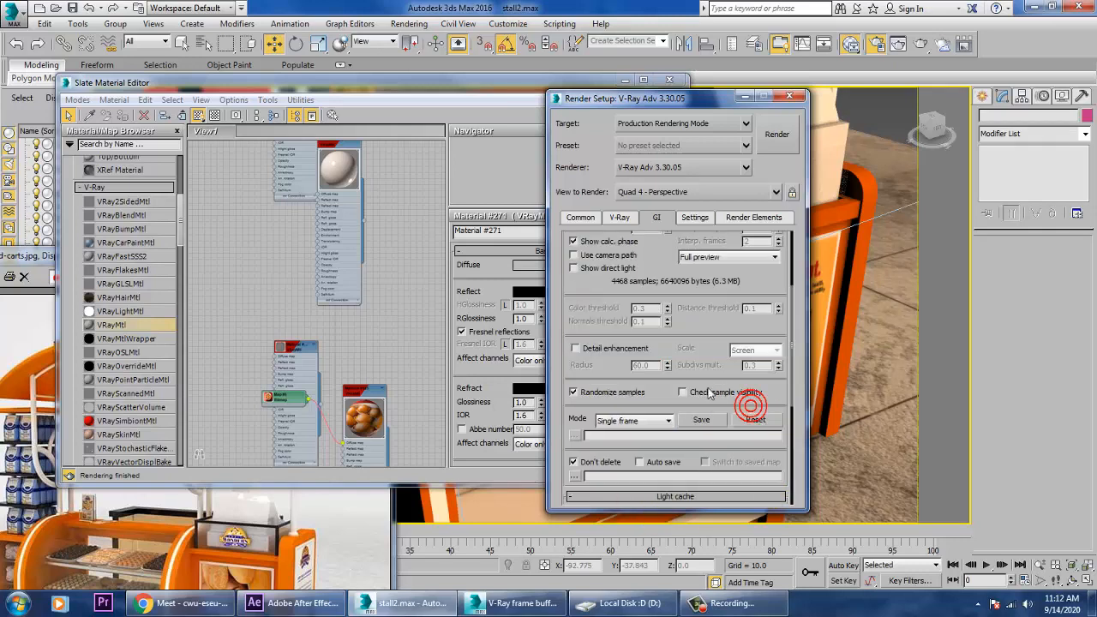
{"action": "left_click", "coordinate": [776, 136]}
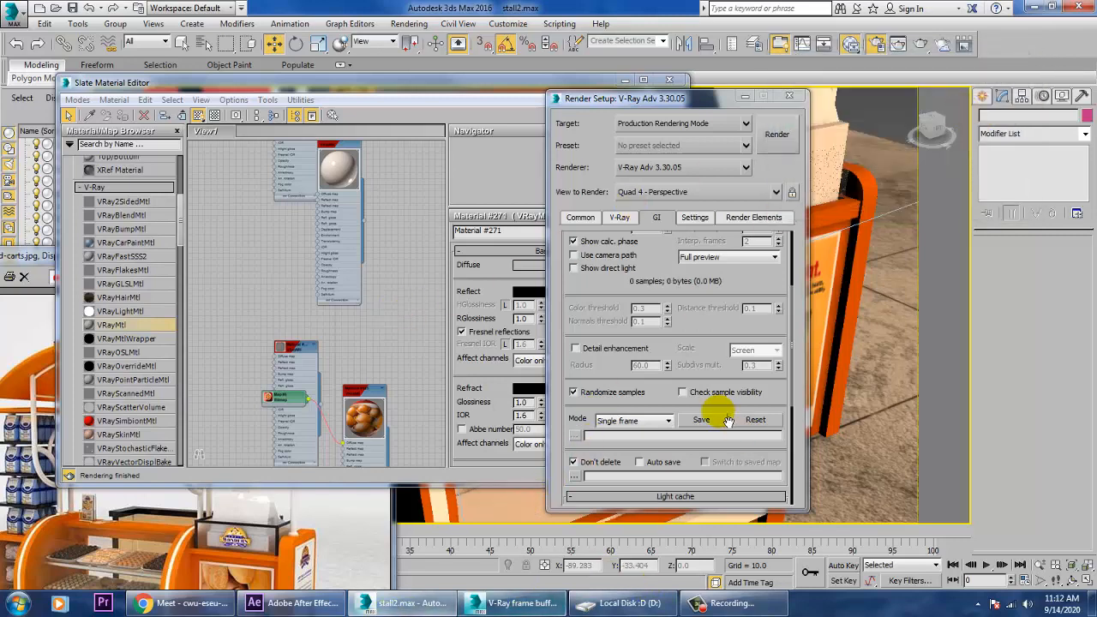
{"action": "scroll", "coordinate": [698, 230], "scroll_direction": "up", "scroll_amount": 3}
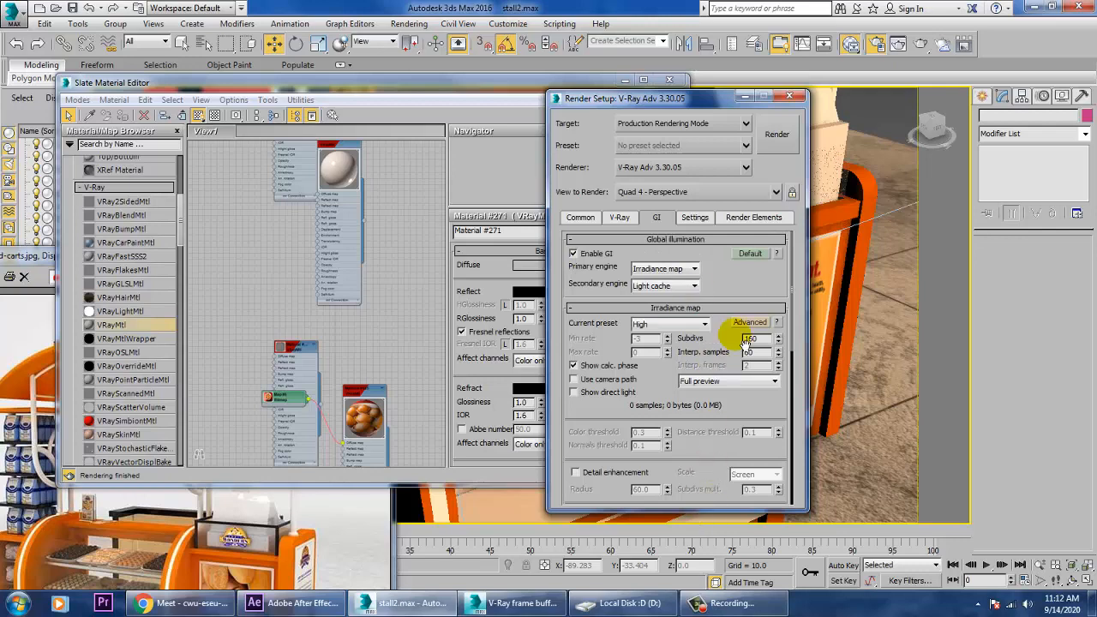
Set the irradiance map's current preset to Medium in the global illumination settings
{"action": "scroll", "coordinate": [701, 294], "scroll_direction": "down", "scroll_amount": 3}
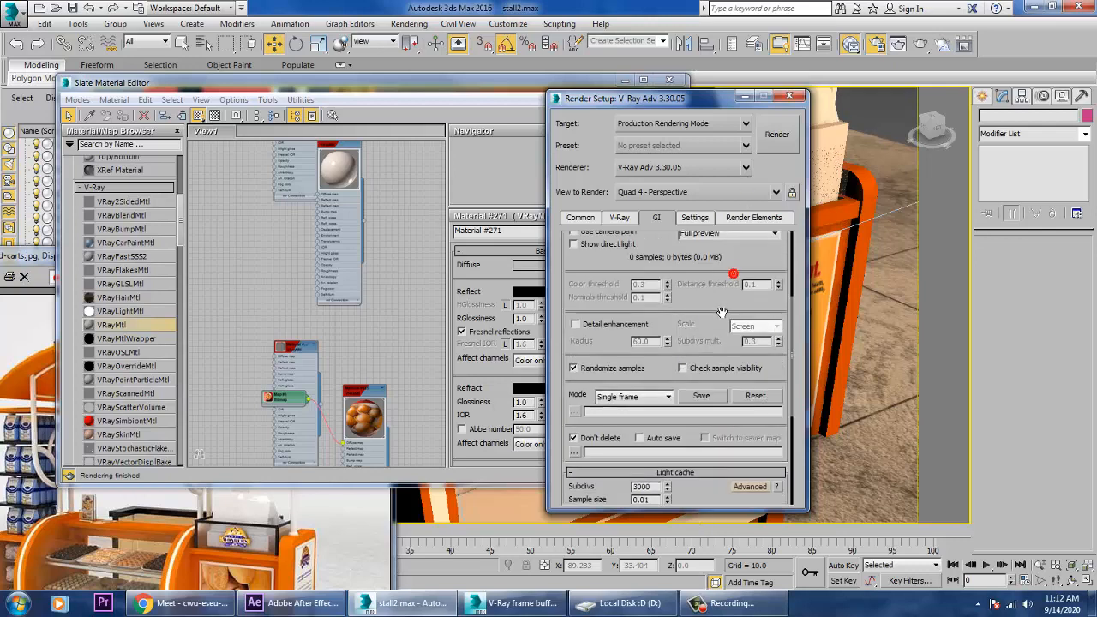
{"action": "scroll", "coordinate": [723, 312], "scroll_direction": "up", "scroll_amount": 3}
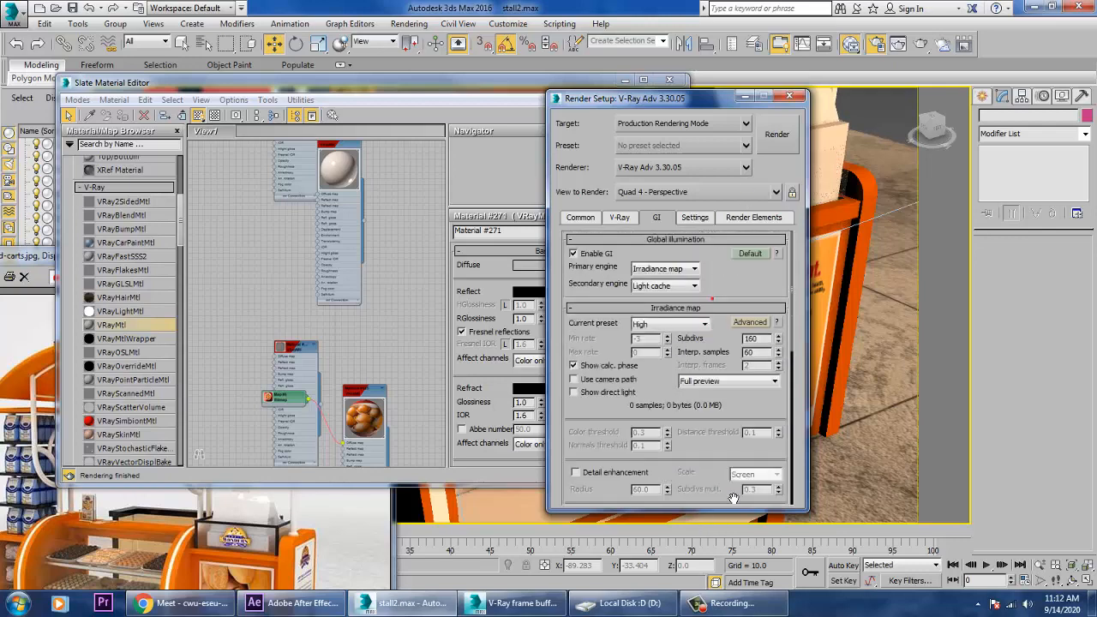
{"action": "left_click", "coordinate": [660, 325]}
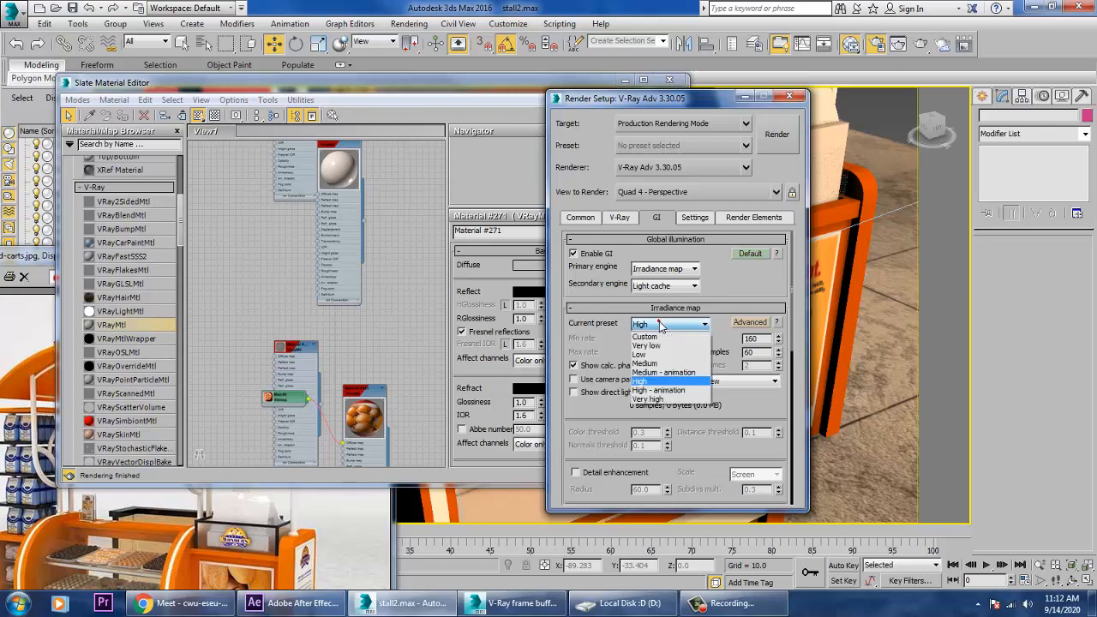
{"action": "left_click", "coordinate": [662, 364]}
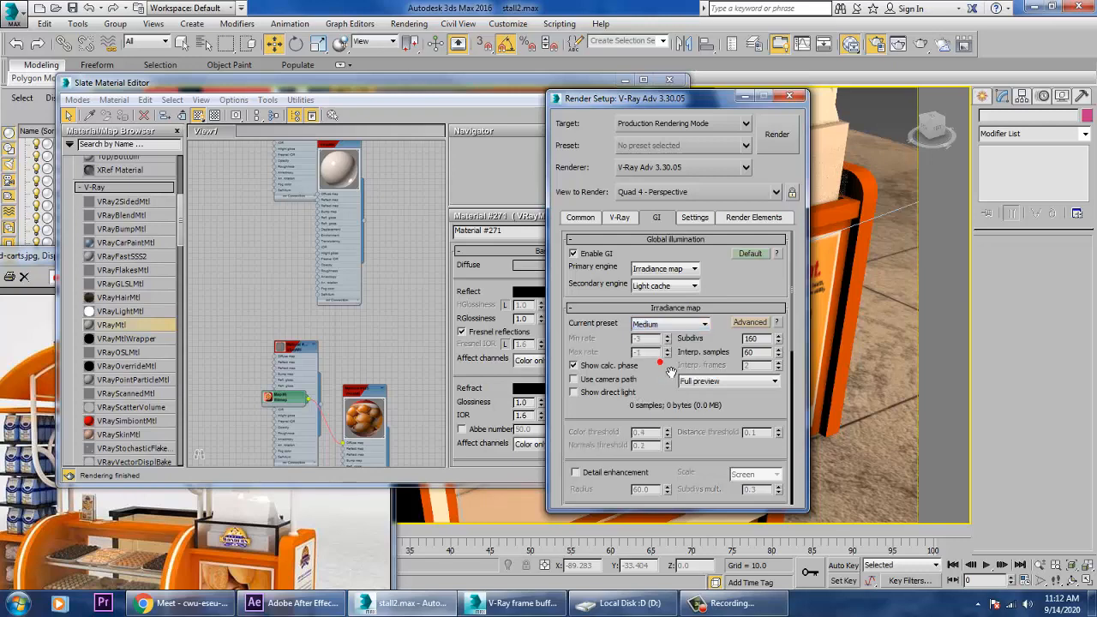
{"action": "left_click", "coordinate": [696, 448]}
Set the light cache subdivs to 1000
{"action": "scroll", "coordinate": [696, 241], "scroll_direction": "down", "scroll_amount": 8}
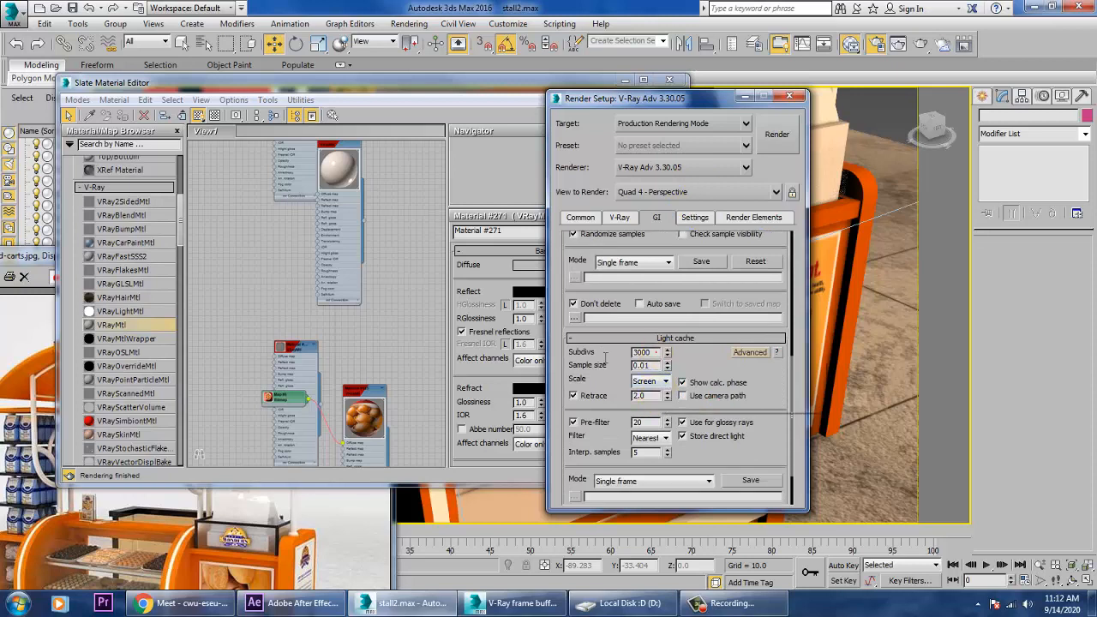
{"action": "double_click", "coordinate": [647, 352]}
{"action": "type", "text": "100"}
{"action": "key", "text": "Return"}
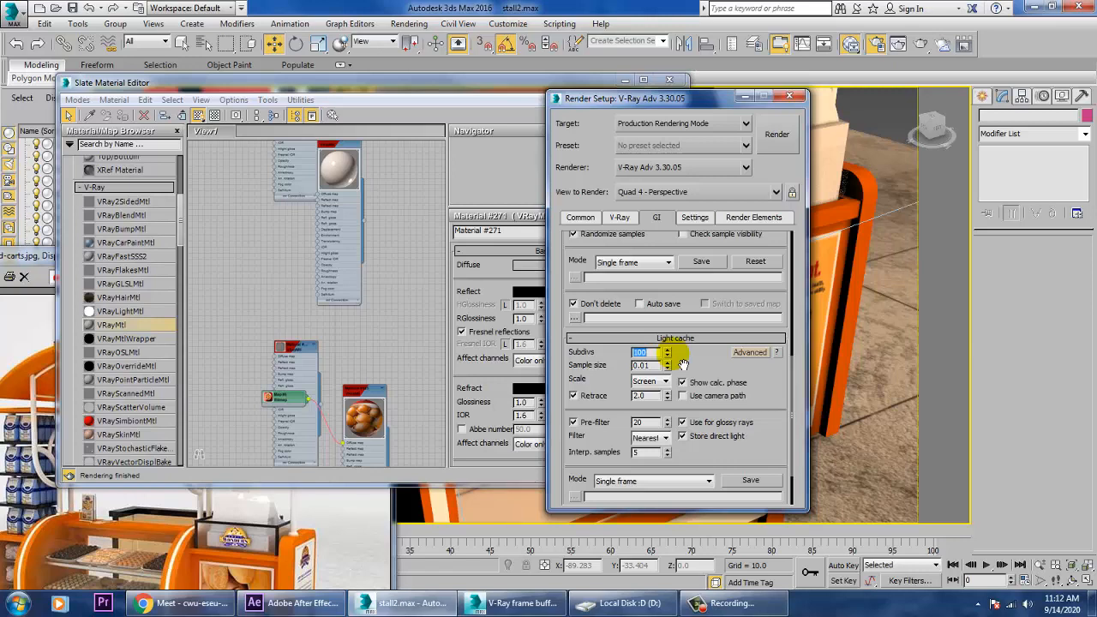
{"action": "type", "text": "100"}
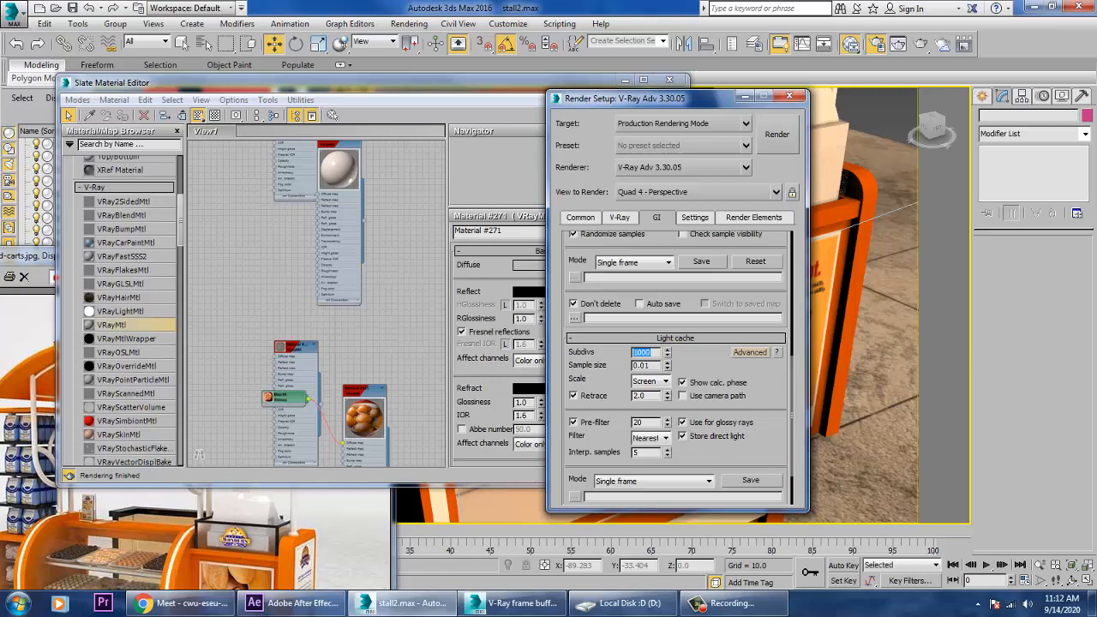
{"action": "key", "text": "Return"}
Run a test render of the perspective view, check it in the V-Ray frame buffer, stop it and close the buffer
{"action": "left_click", "coordinate": [777, 137]}
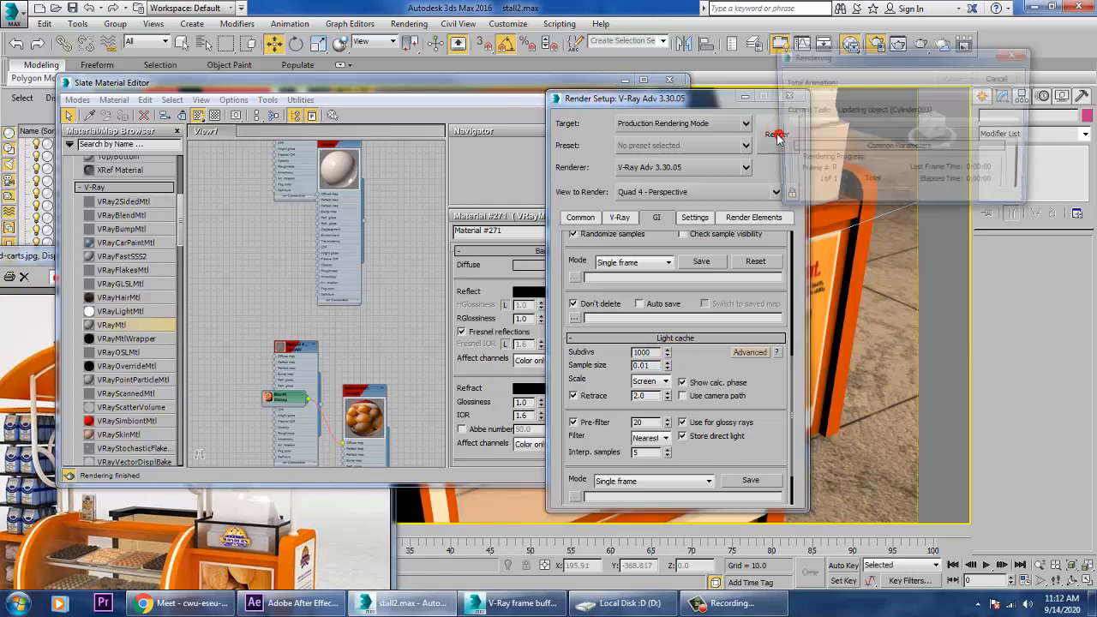
{"action": "left_click", "coordinate": [522, 602]}
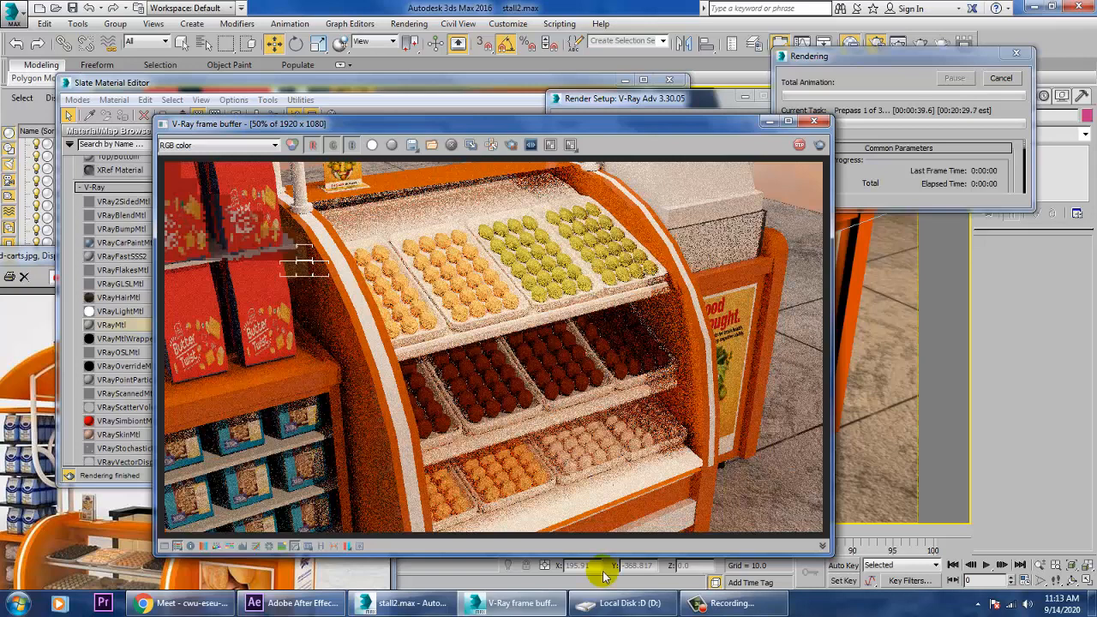
{"action": "left_click", "coordinate": [814, 124]}
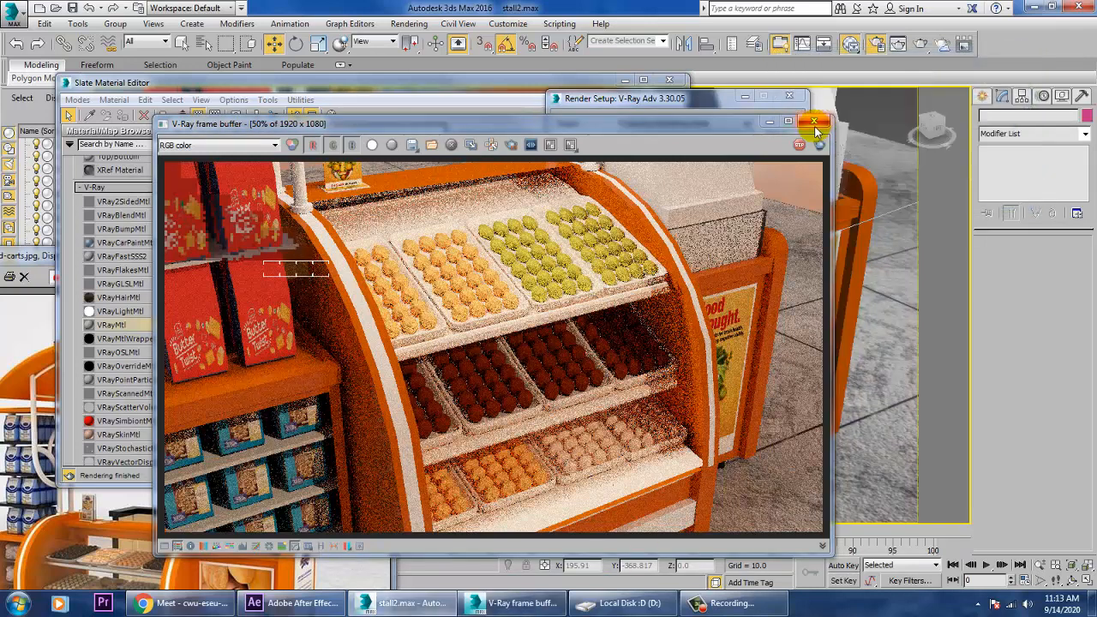
{"action": "left_click", "coordinate": [814, 124]}
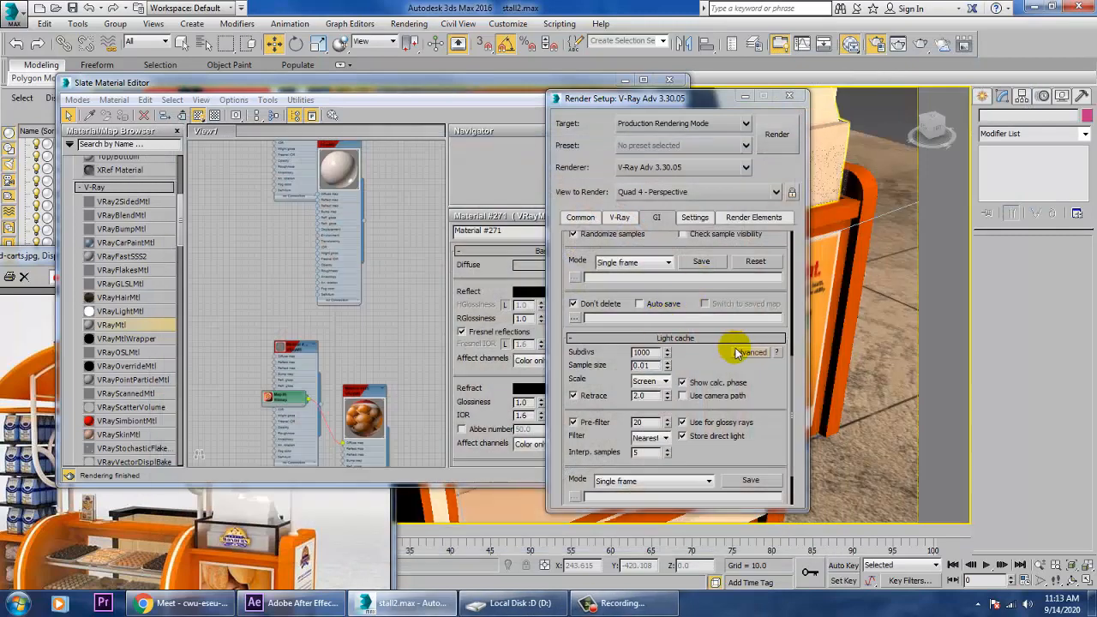
Set the Global DMC subdivs multiplier to 1 and turn off the use of local subdivs
{"action": "scroll", "coordinate": [720, 351], "scroll_direction": "up", "scroll_amount": 5}
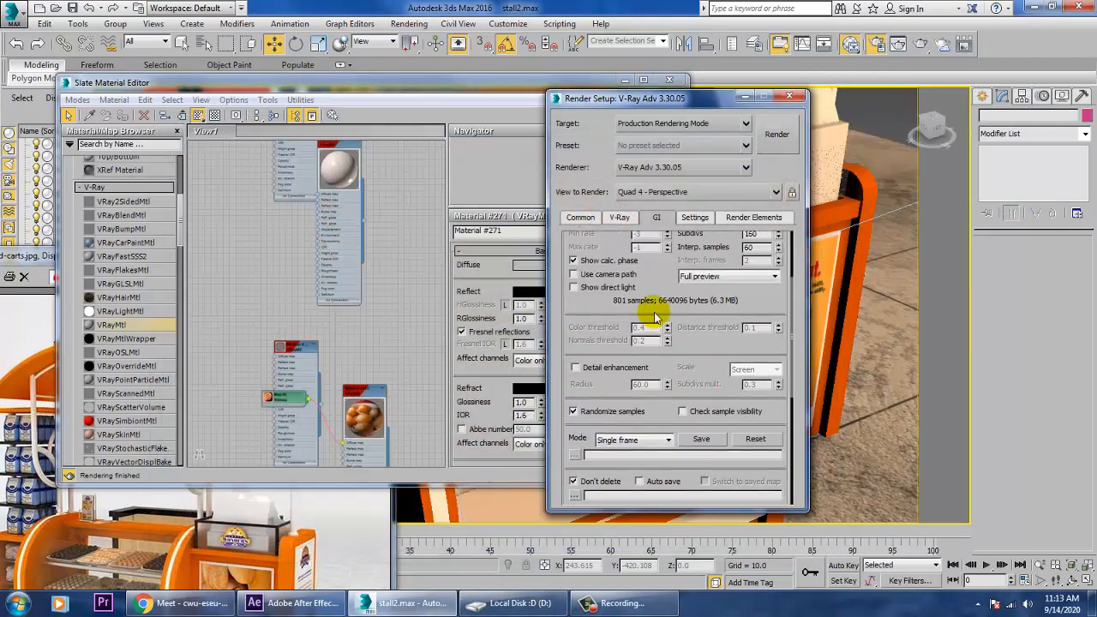
{"action": "scroll", "coordinate": [676, 471], "scroll_direction": "up", "scroll_amount": 3}
{"action": "left_click_drag", "start_coordinate": [679, 505], "coordinate": [679, 503]}
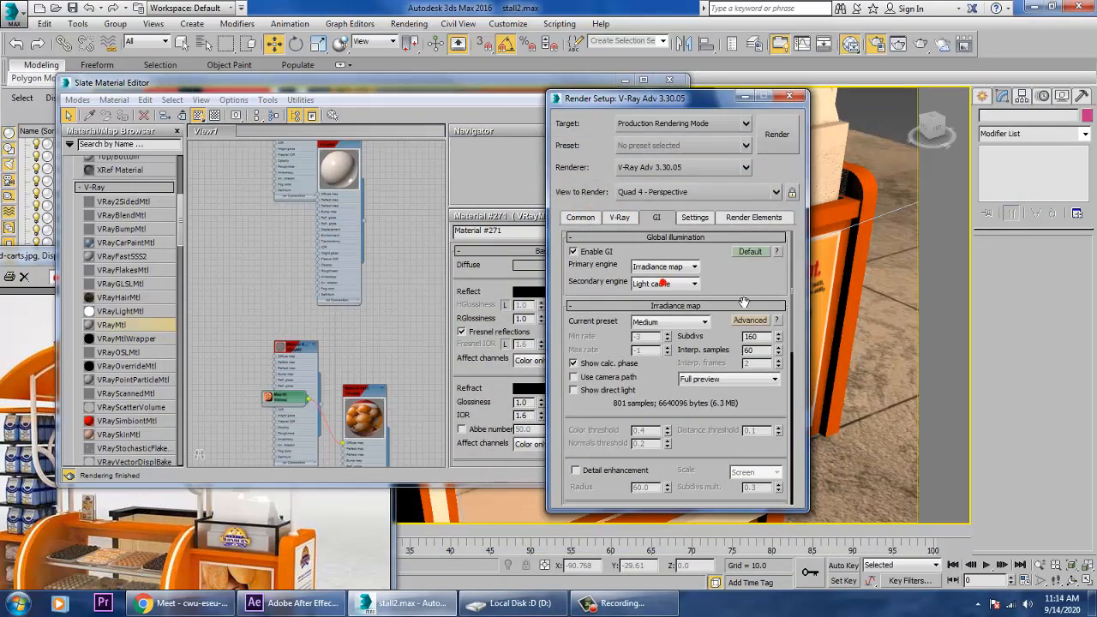
{"action": "left_click_drag", "start_coordinate": [657, 392], "coordinate": [681, 329]}
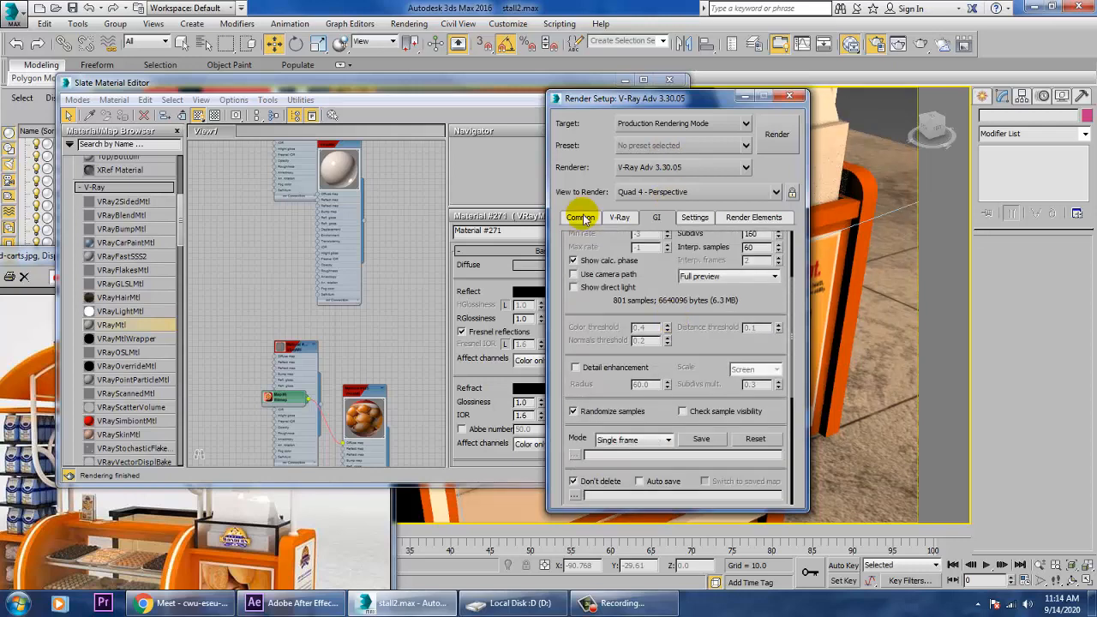
{"action": "left_click", "coordinate": [620, 218]}
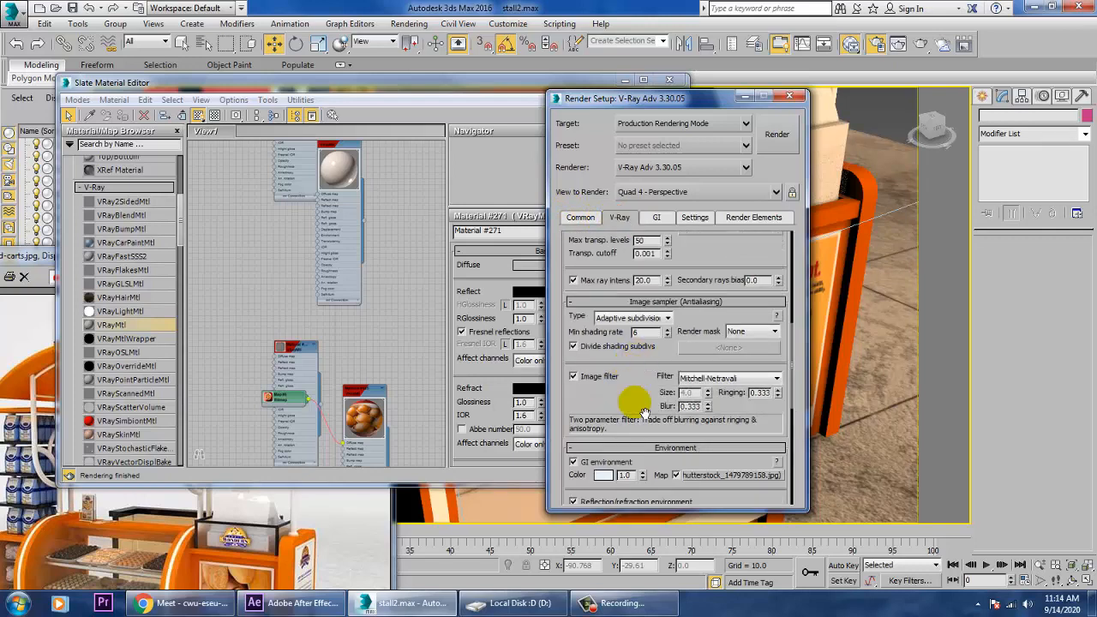
{"action": "left_click_drag", "start_coordinate": [645, 413], "coordinate": [648, 546]}
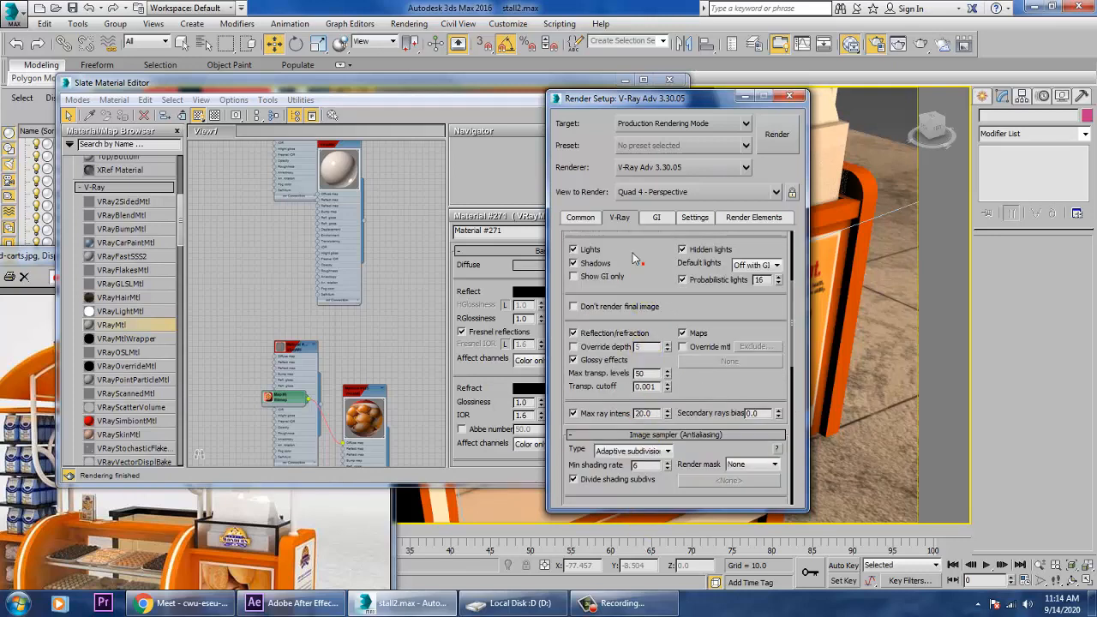
{"action": "left_click_drag", "start_coordinate": [634, 257], "coordinate": [656, 489]}
{"action": "double_click", "coordinate": [649, 322]}
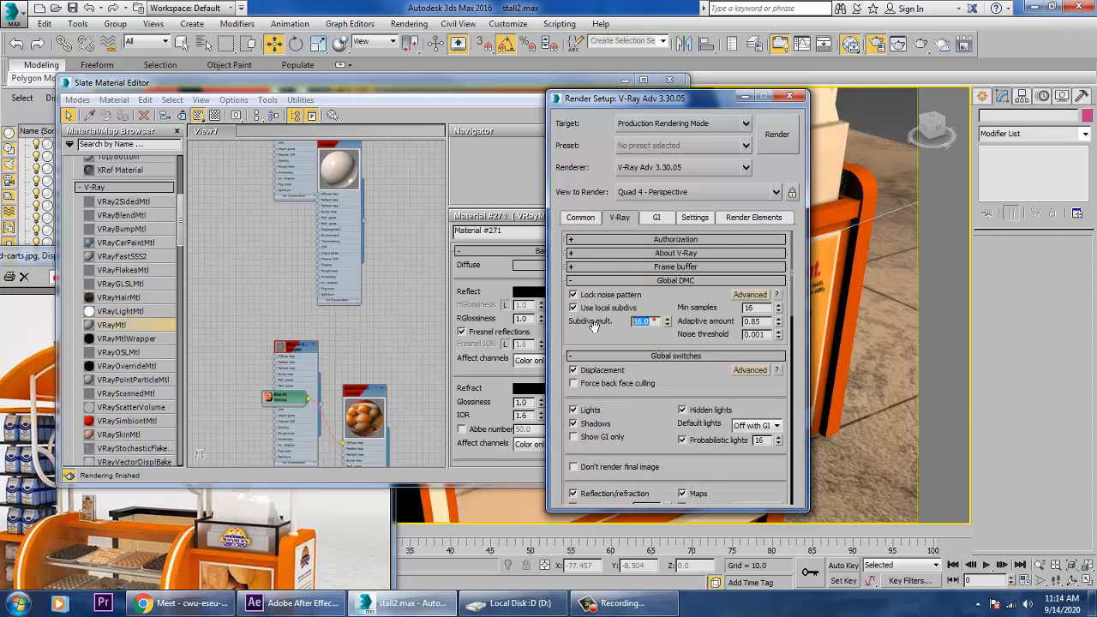
{"action": "type", "text": "1"}
{"action": "key", "text": "Return"}
{"action": "left_click", "coordinate": [574, 306]}
{"action": "left_click", "coordinate": [778, 134]}
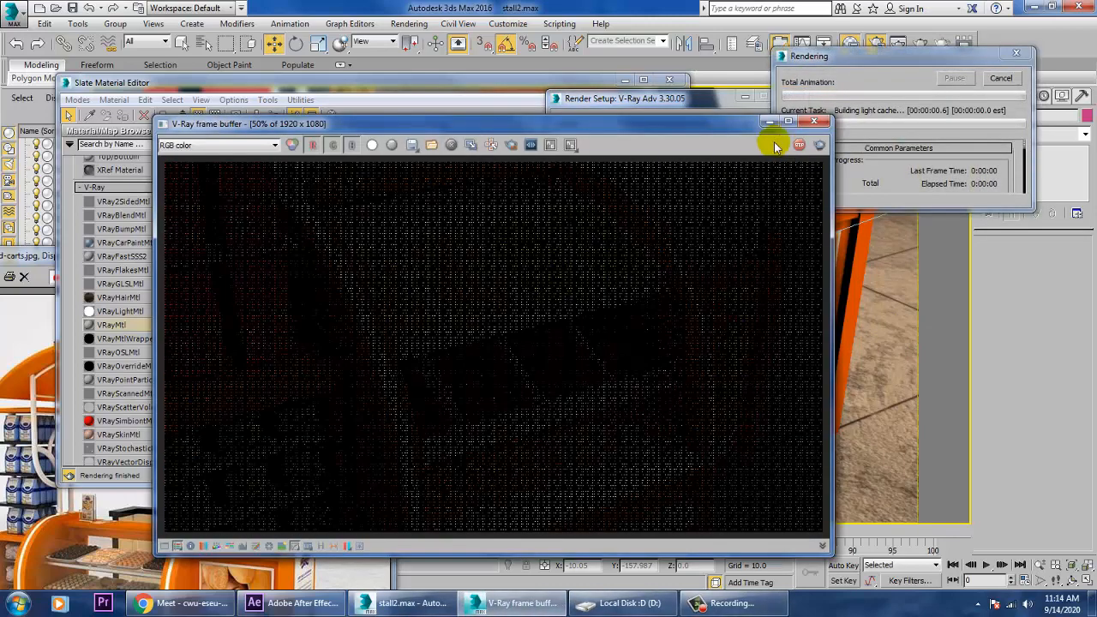
{"action": "left_click", "coordinate": [804, 145]}
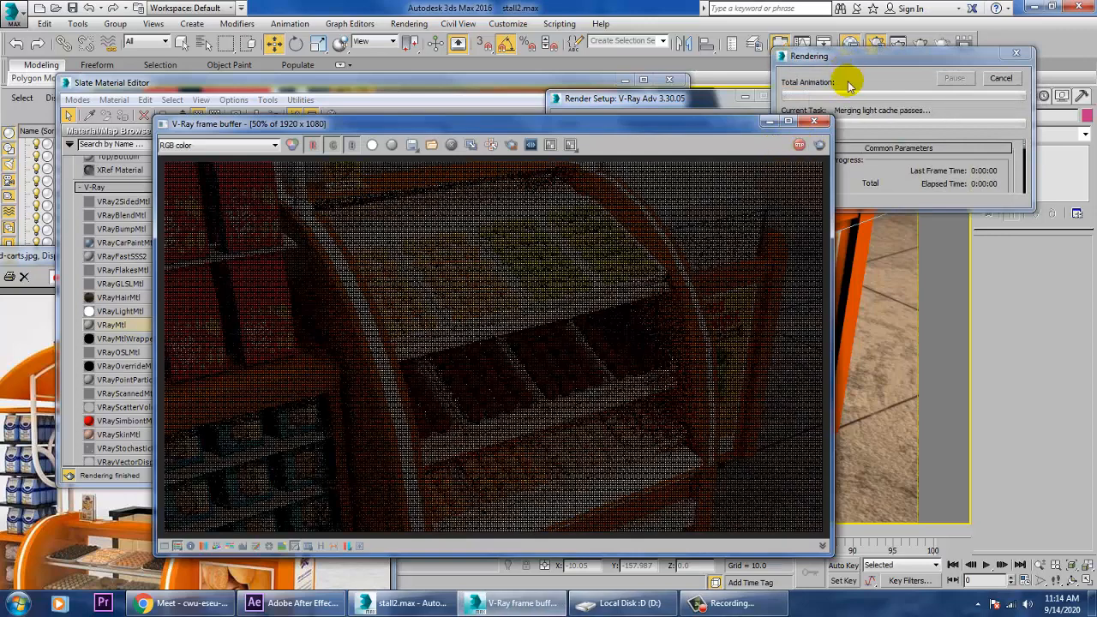
{"action": "left_click", "coordinate": [814, 122]}
Switch the viewport to the PhysCamera001 view and start a test render of it
{"action": "key", "text": "c"}
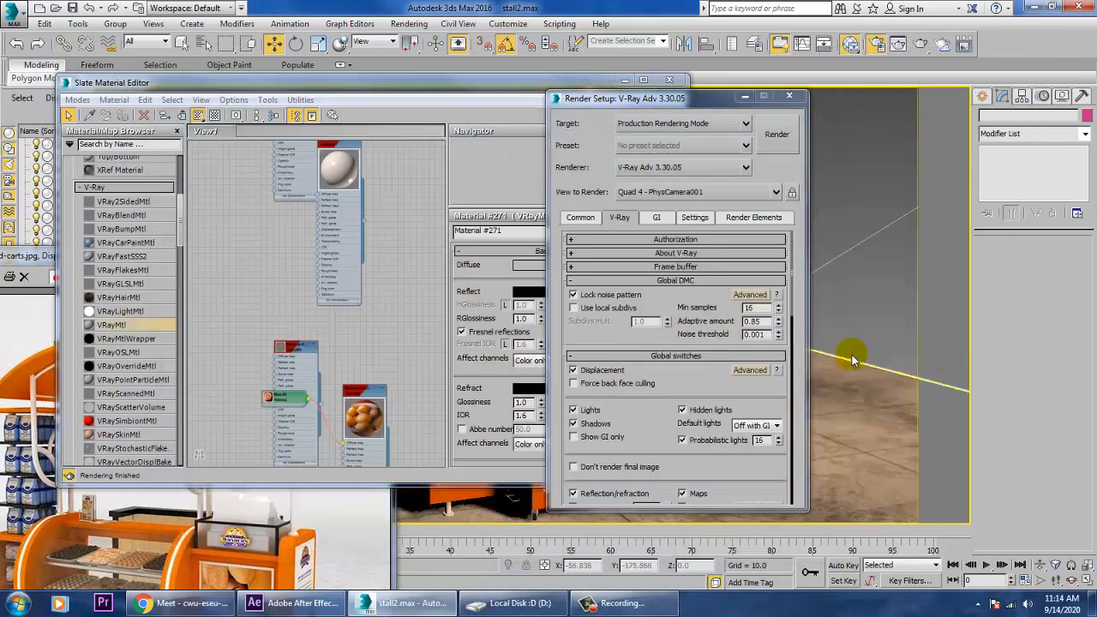
{"action": "left_click", "coordinate": [776, 134]}
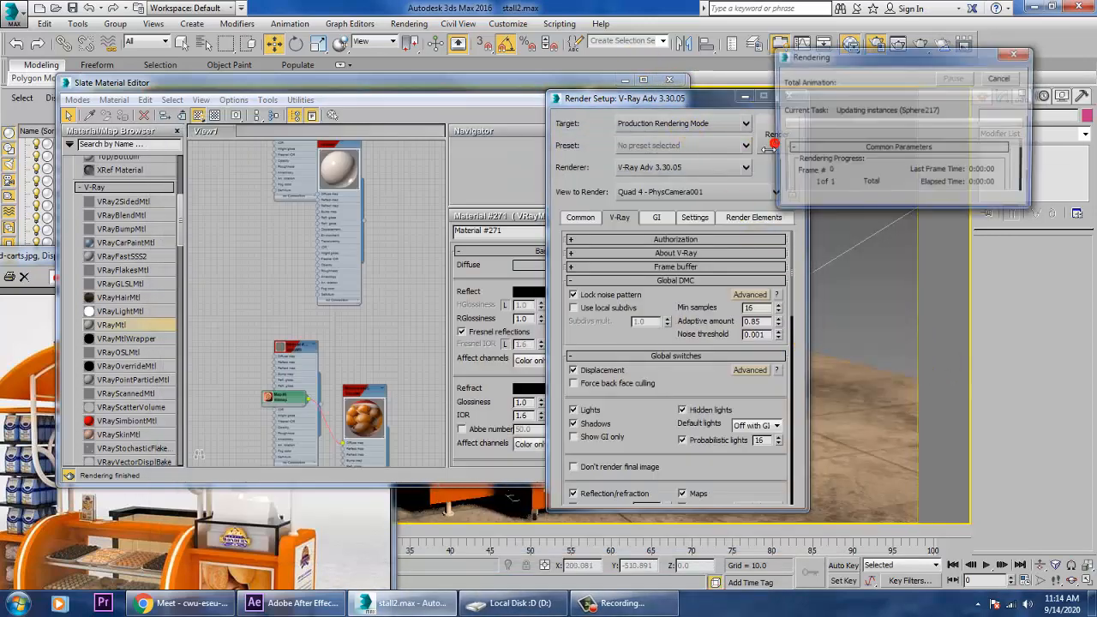